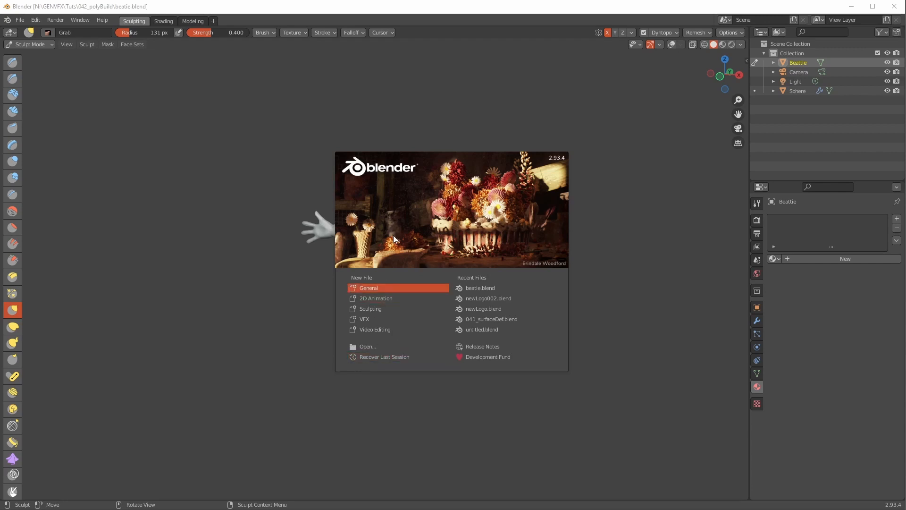
Dismiss the splash screen and examine the sculpted hippo character's body, head and arms from several angles.
click(454, 393)
ctrl+middle_drag(358, 317, 389, 243)
mouse_move(390, 244)
middle_down()
mouse_move(362, 271)
mouse_move(168, 326)
mouse_move(318, 306)
mouse_move(314, 333)
middle_up()
mouse_move(313, 327)
shift+middle_down()
mouse_move(336, 295)
mouse_move(344, 326)
mouse_move(358, 325)
mouse_move(309, 309)
shift+middle_up()
mouse_move(309, 308)
mouse_down()
mouse_move(307, 331)
mouse_move(317, 315)
mouse_up()
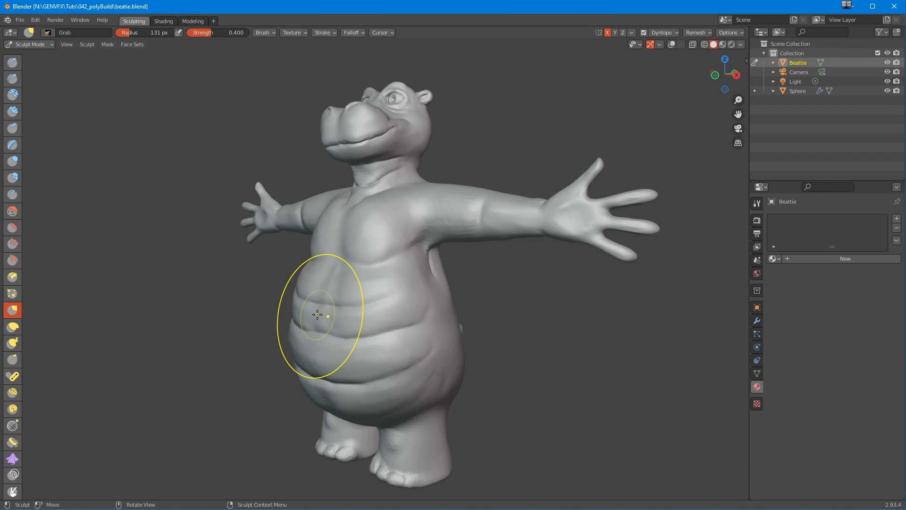
mouse_move(381, 263)
middle_down()
mouse_move(342, 329)
mouse_move(366, 286)
mouse_move(399, 293)
mouse_move(361, 307)
mouse_move(343, 297)
mouse_move(366, 297)
middle_up()
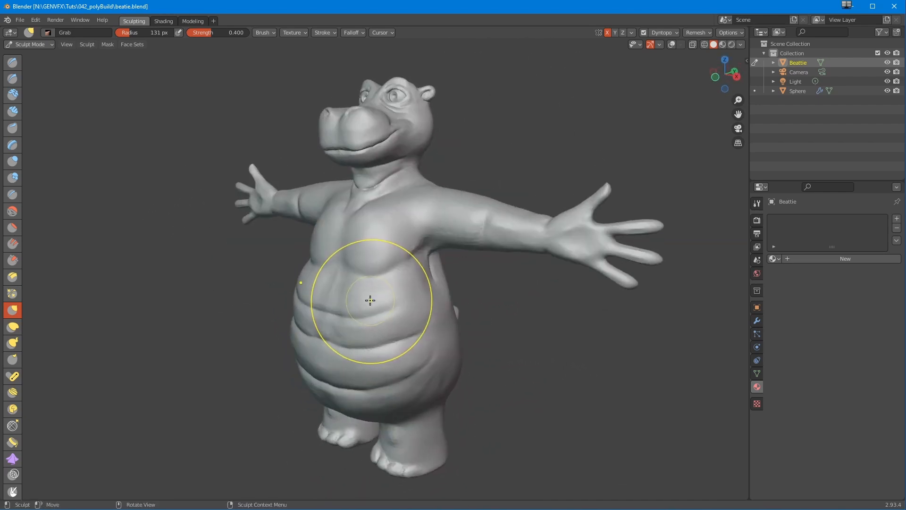
drag(375, 291, 383, 283)
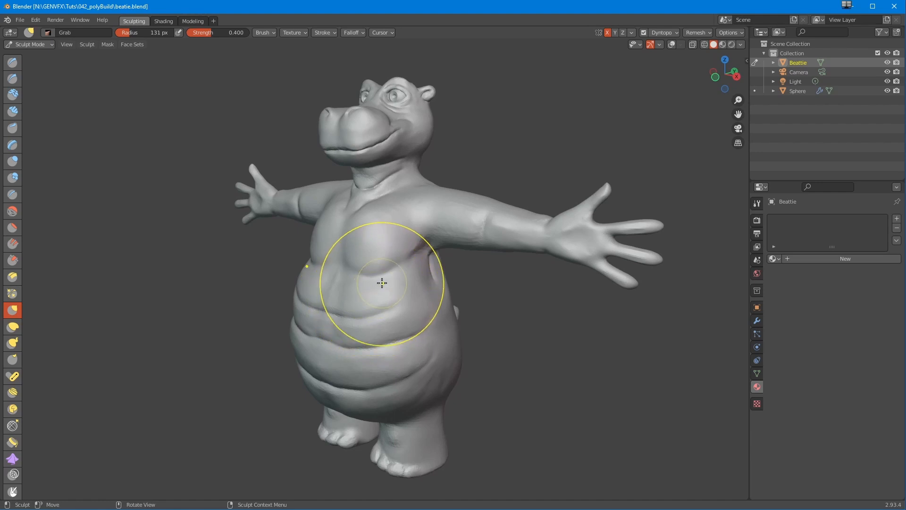
mouse_move(389, 290)
middle_down()
mouse_move(395, 302)
mouse_move(411, 301)
mouse_move(393, 322)
mouse_move(361, 299)
mouse_move(385, 295)
mouse_move(416, 321)
middle_up()
drag(391, 348, 413, 358)
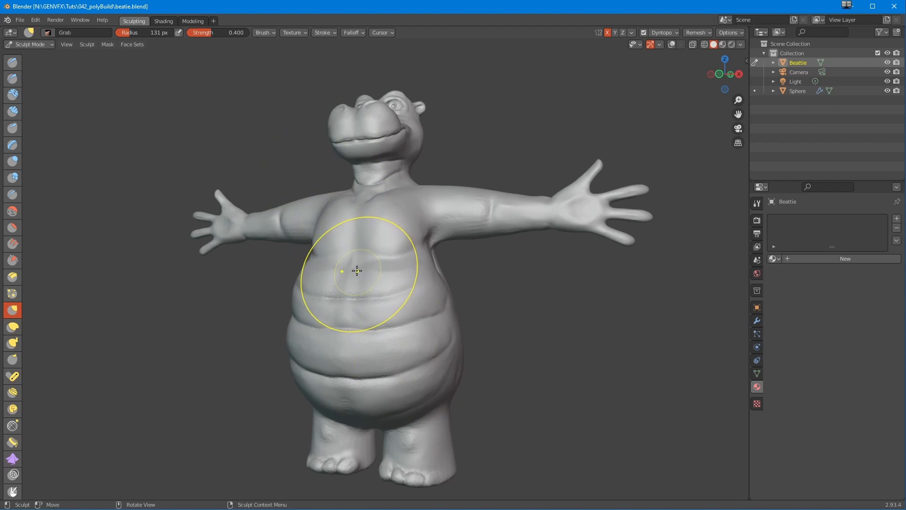
middle_drag(361, 269, 330, 290)
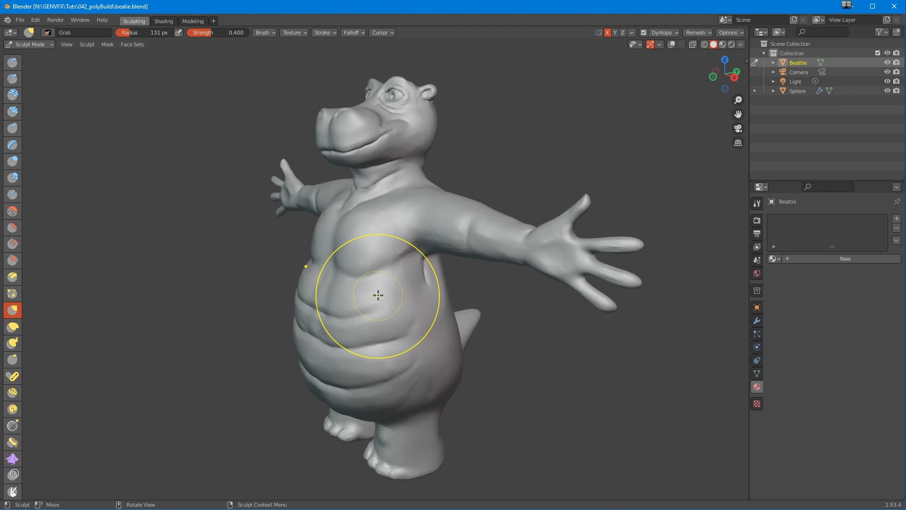
mouse_move(348, 243)
middle_down()
mouse_move(356, 239)
mouse_move(355, 272)
mouse_move(340, 259)
mouse_move(392, 265)
mouse_move(377, 285)
mouse_move(324, 303)
mouse_move(340, 263)
mouse_move(302, 276)
mouse_move(320, 213)
mouse_move(358, 285)
mouse_move(375, 253)
middle_up()
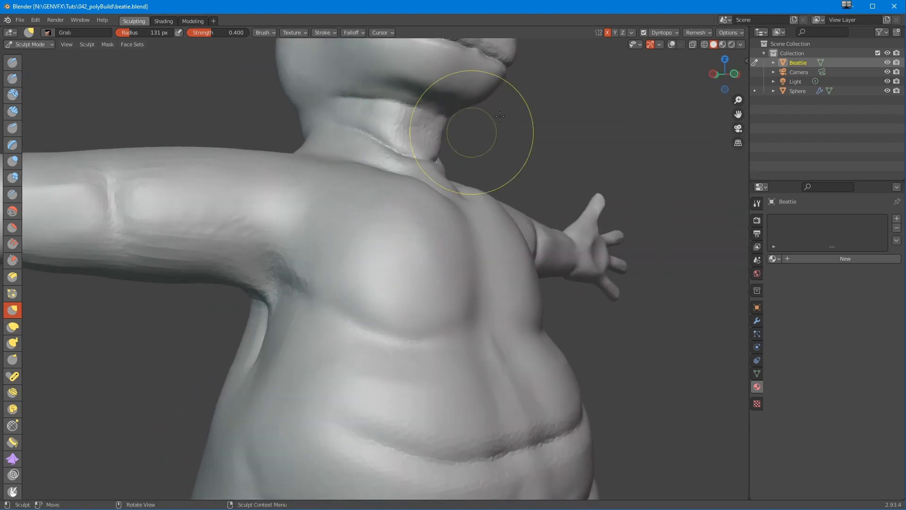
Turn on the viewport overlays and inspect the wireframe density across the character's belly, chest and head.
click(693, 45)
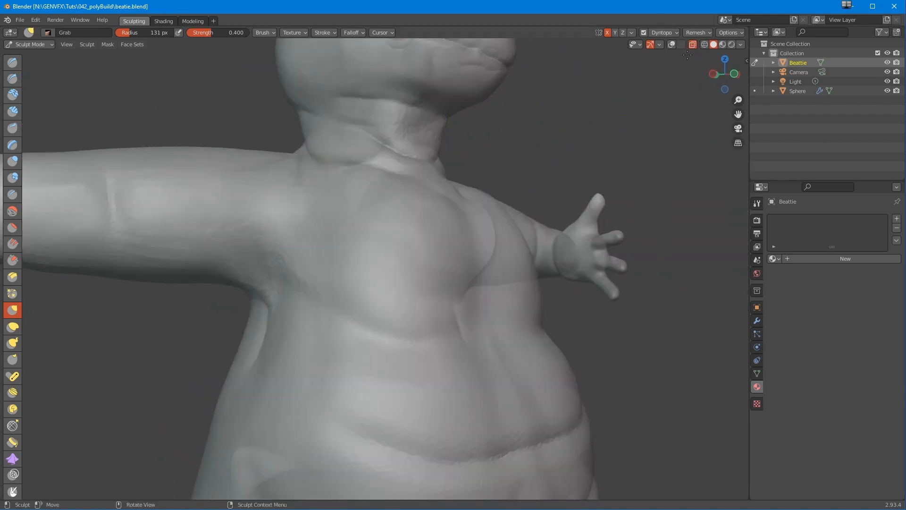
click(691, 46)
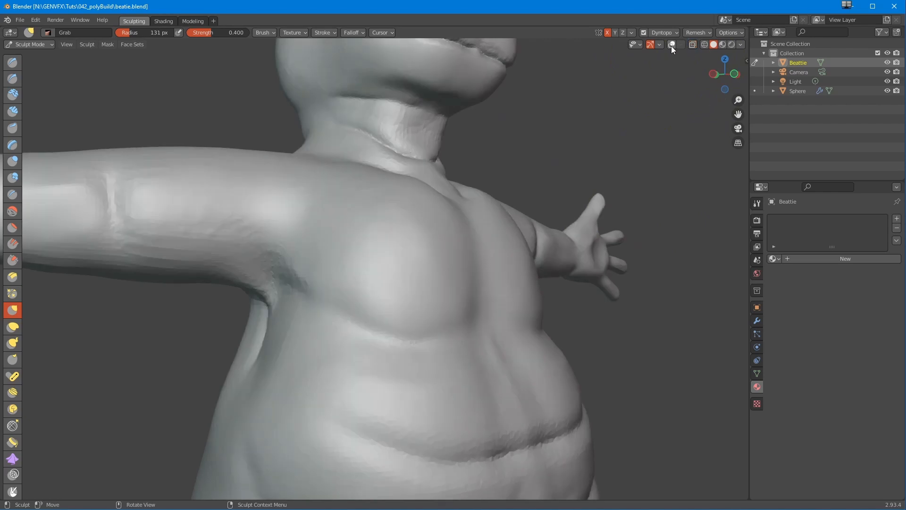
click(672, 45)
middle_drag(429, 304, 380, 391)
middle_drag(393, 313, 341, 328)
scroll(364, 267, up, 3)
scroll(342, 331, down, 3)
mouse_move(346, 365)
middle_down()
mouse_move(330, 370)
mouse_move(383, 354)
mouse_move(362, 331)
mouse_move(354, 347)
mouse_move(356, 304)
mouse_move(330, 406)
middle_up()
scroll(362, 302, up, 4)
mouse_move(348, 330)
ctrl+middle_down()
mouse_move(323, 416)
mouse_move(341, 380)
mouse_move(343, 347)
mouse_move(354, 368)
mouse_move(356, 359)
mouse_move(277, 340)
mouse_move(346, 335)
mouse_move(613, 148)
mouse_move(597, 97)
mouse_move(713, 125)
mouse_move(354, 348)
ctrl+middle_up()
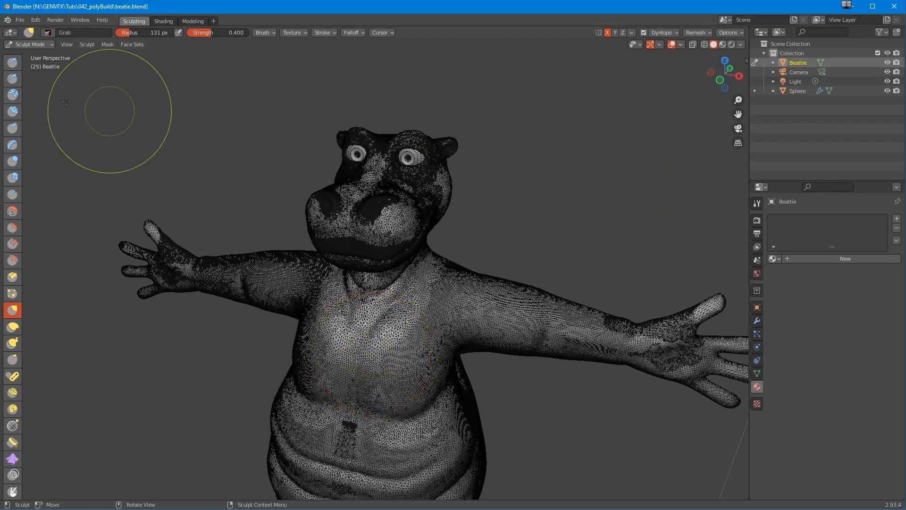
Switch from Sculpt Mode to Object Mode and deselect the character.
click(34, 45)
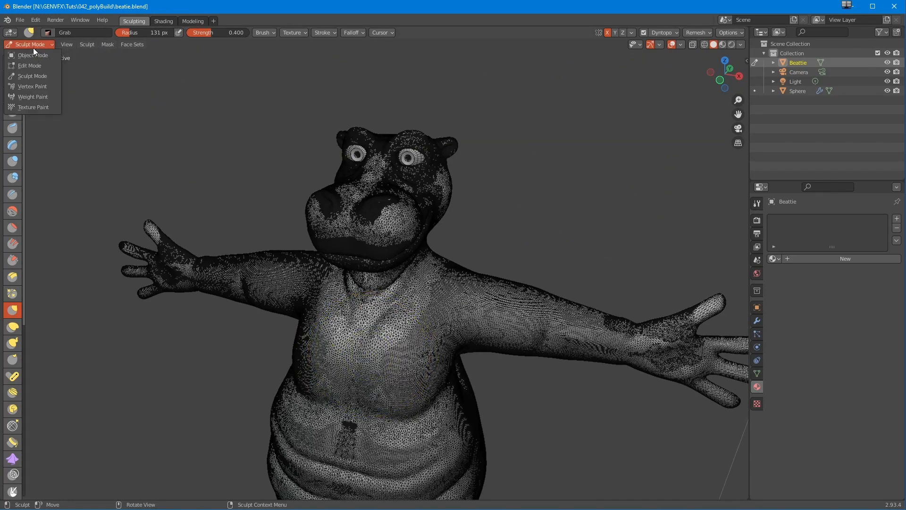
click(35, 57)
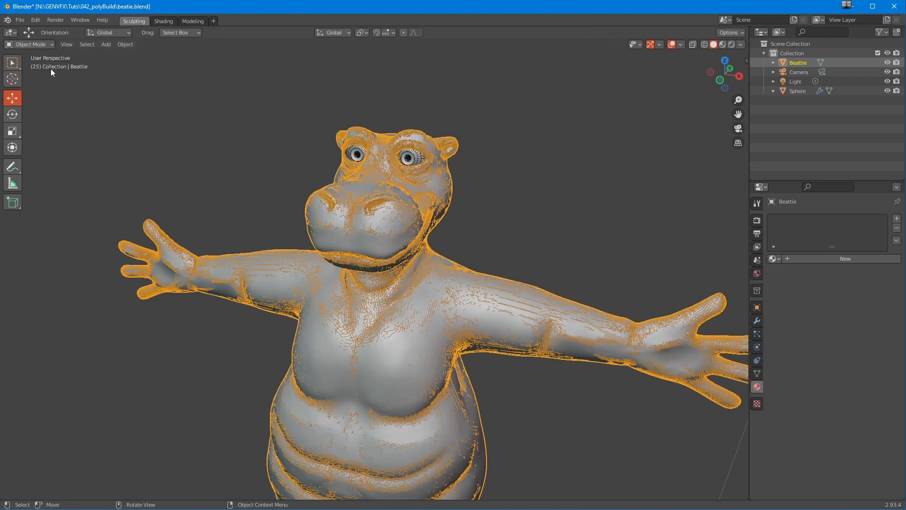
click(242, 237)
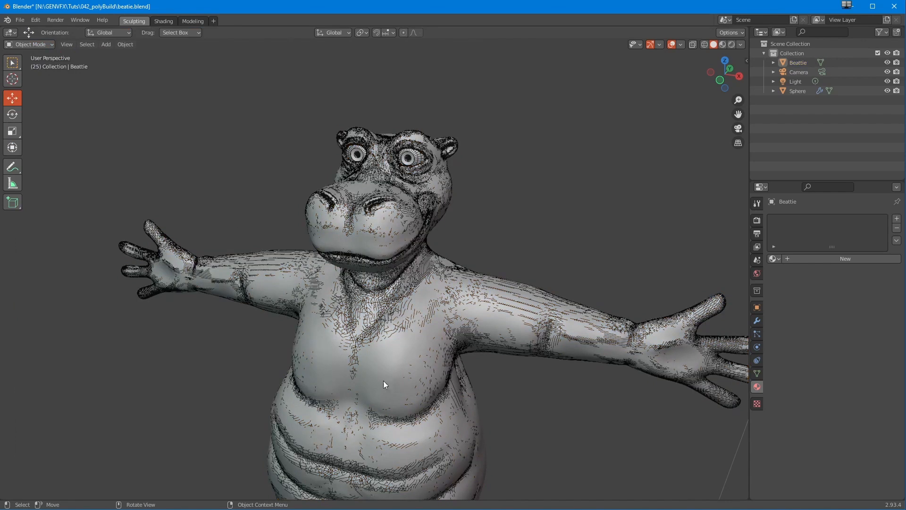
Turn off the wireframe overlay and compare the model with all overlays hidden and shown.
click(681, 45)
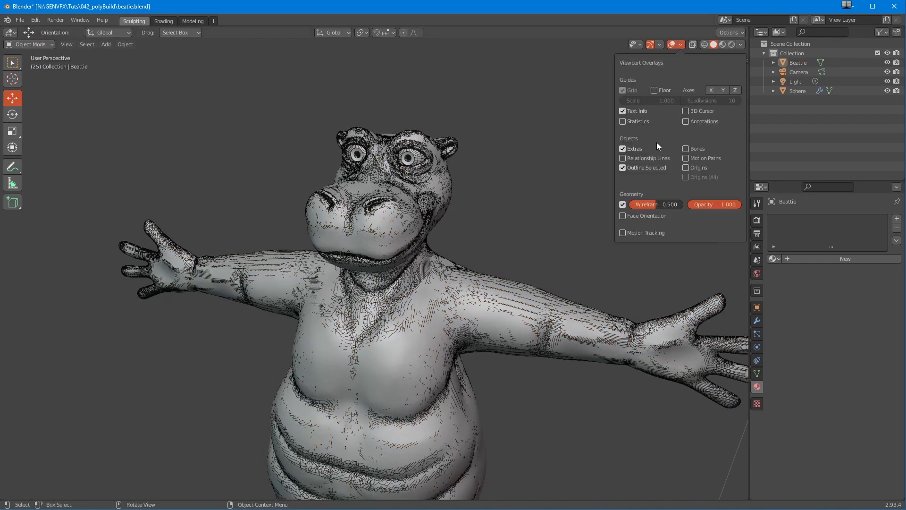
click(623, 205)
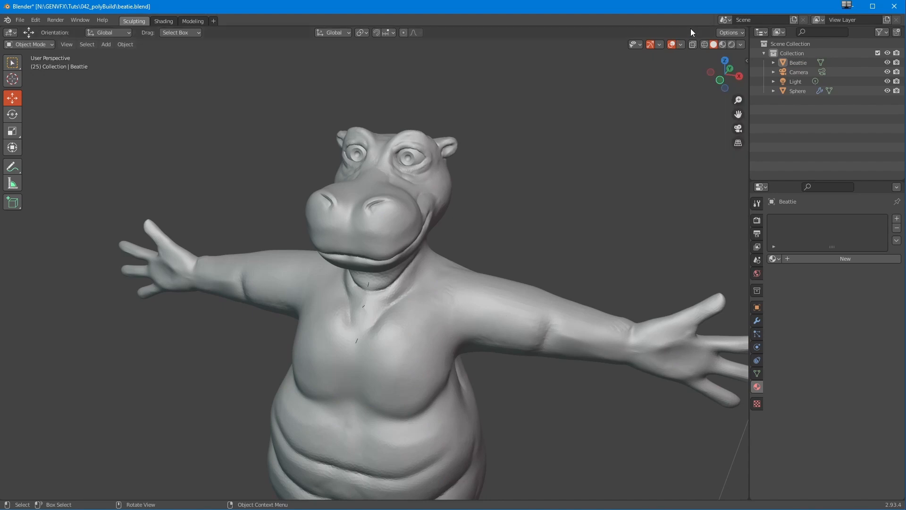
click(681, 44)
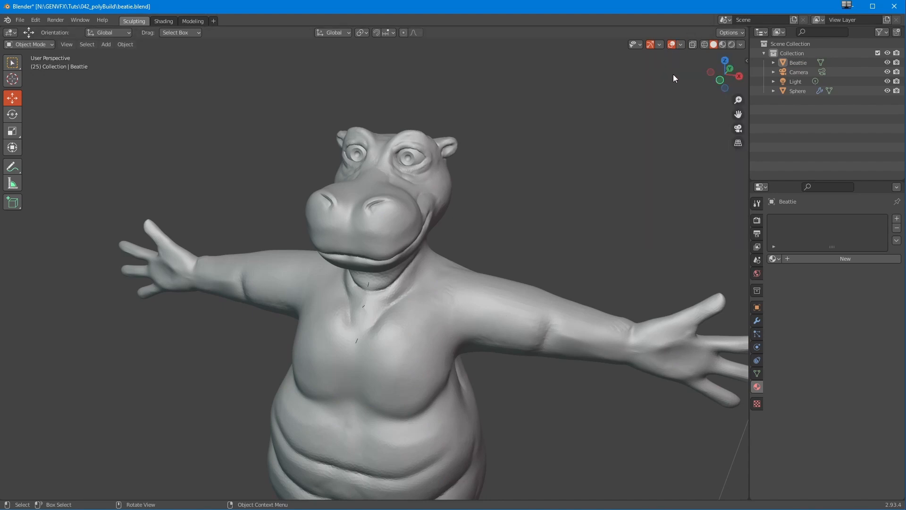
click(672, 44)
click(681, 44)
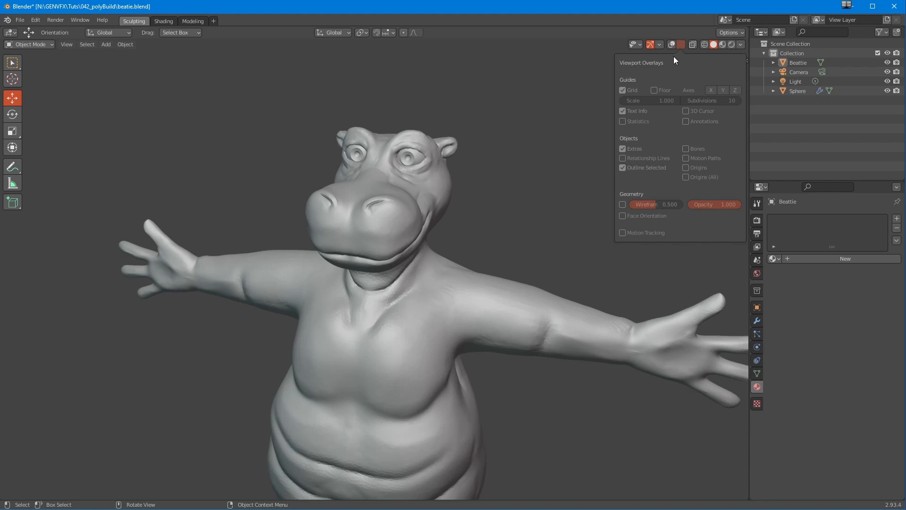
click(672, 44)
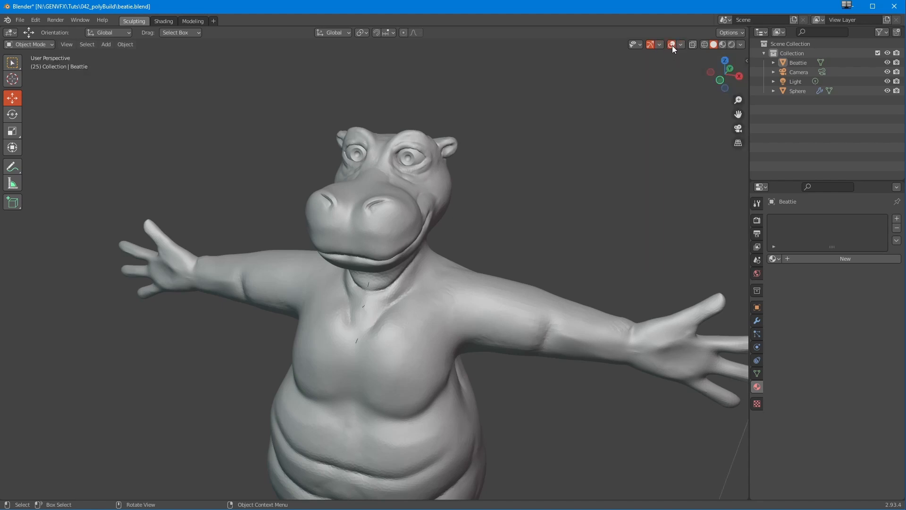
Show the floor grid, scene statistics and object origins in the viewport overlays.
middle_drag(470, 268, 355, 218)
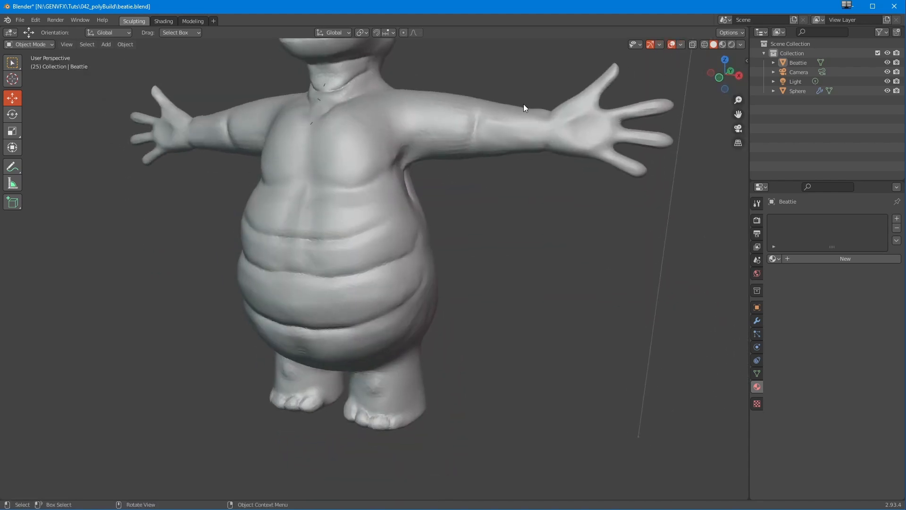
click(681, 45)
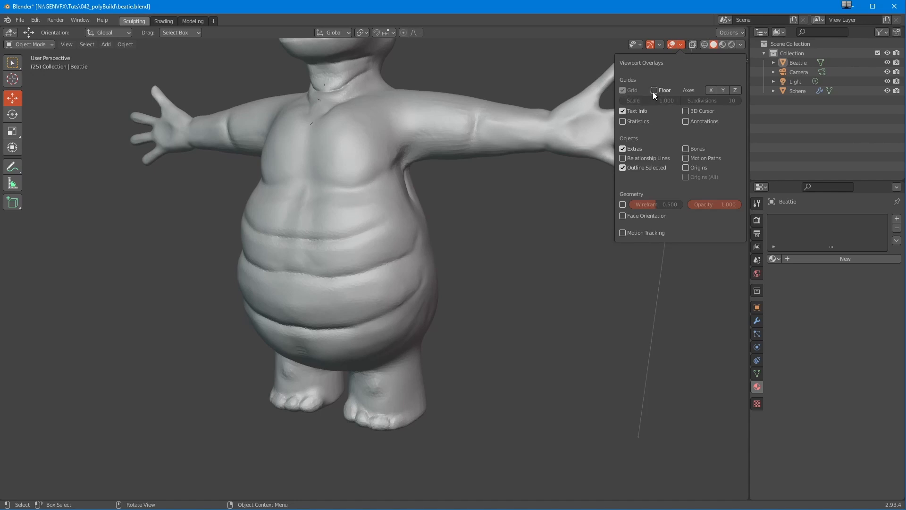
click(680, 45)
click(623, 122)
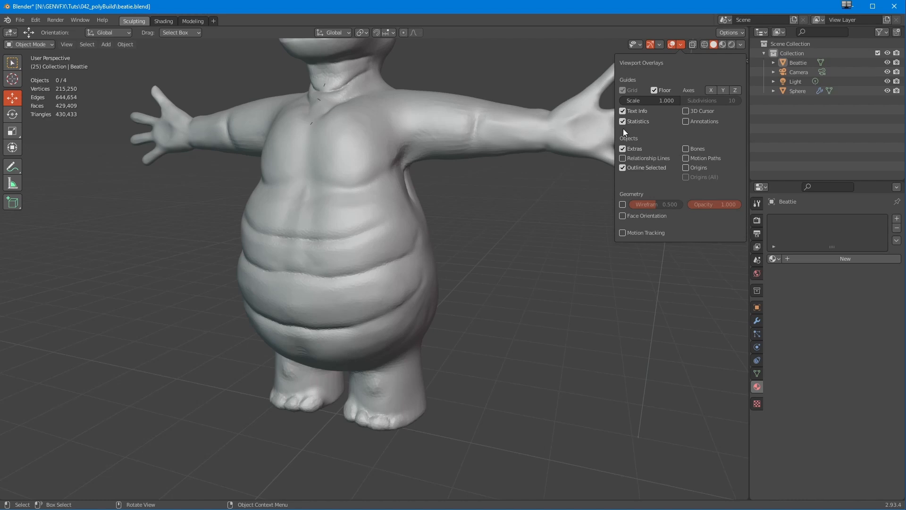
click(623, 159)
click(622, 165)
click(686, 168)
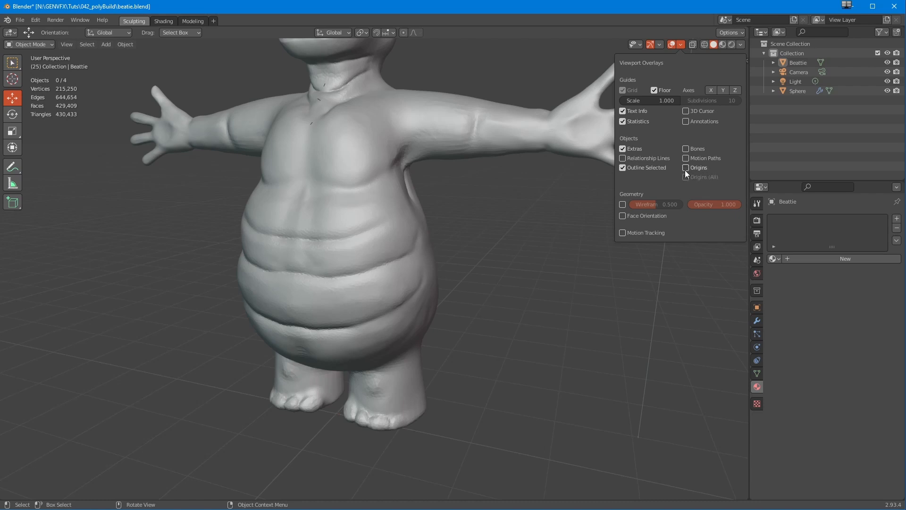
Turn on the wireframe overlay with its threshold at 0.155 and view it on the whole character.
click(622, 206)
mouse_move(656, 203)
mouse_down()
mouse_move(616, 203)
mouse_move(681, 206)
mouse_move(628, 197)
mouse_up()
middle_drag(376, 210, 487, 280)
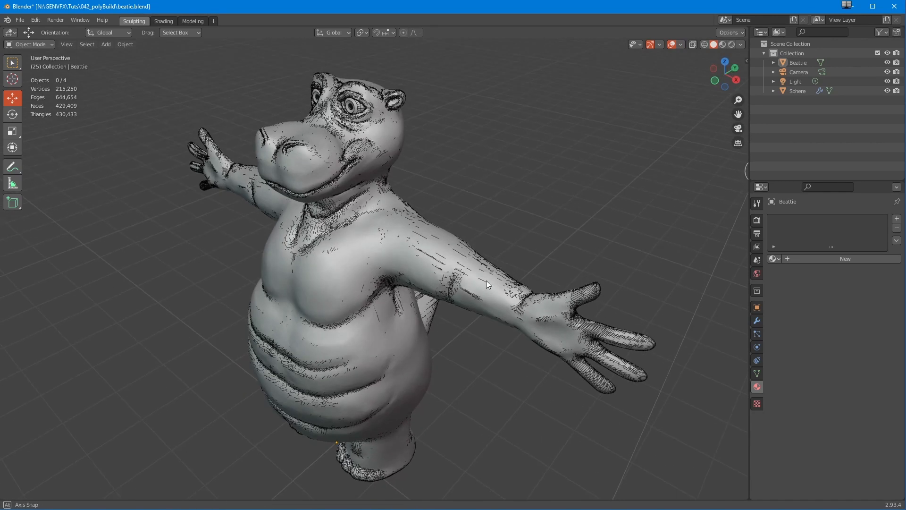
Set the wireframe overlay's threshold to 1.000 and its opacity to 0.733, and turn on Face Orientation.
click(681, 44)
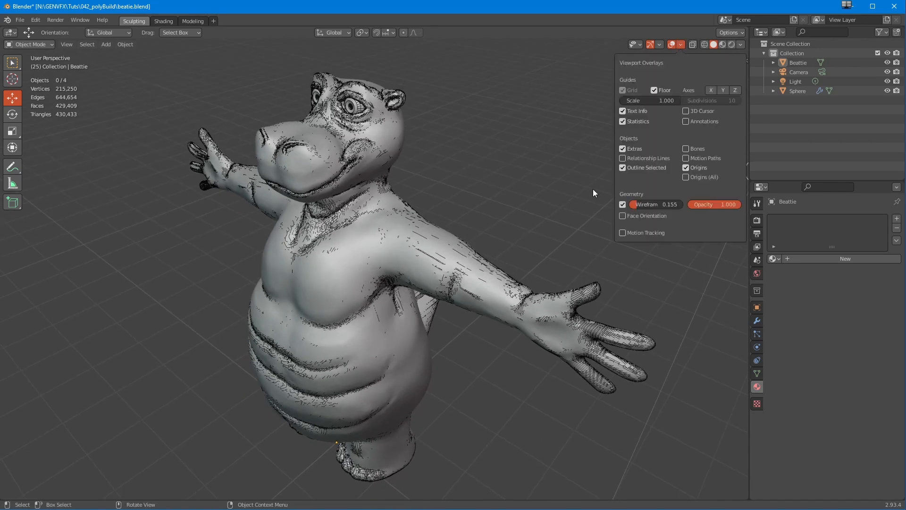
drag(635, 208, 698, 208)
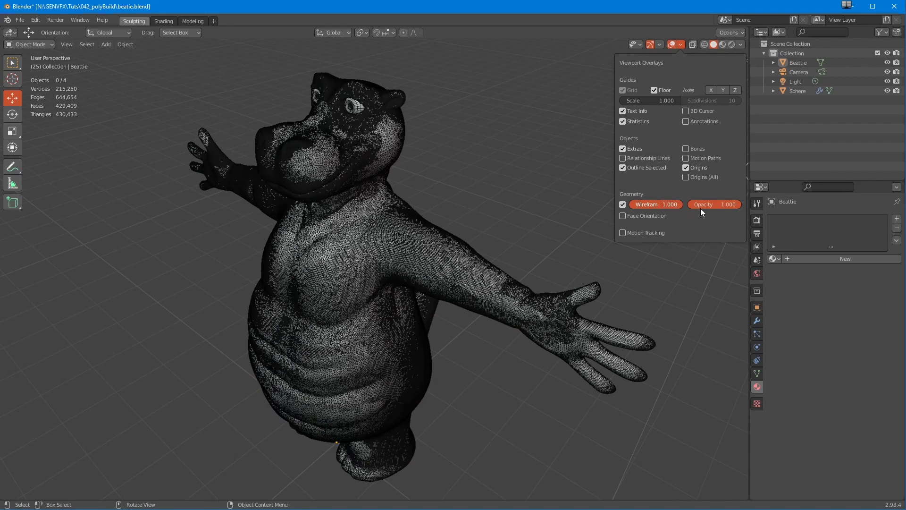
drag(731, 208, 712, 214)
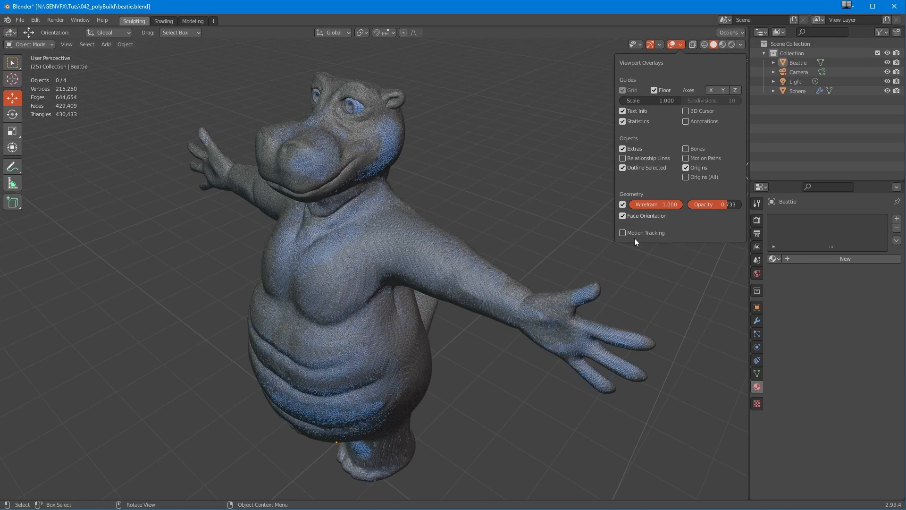
middle_drag(560, 194, 508, 245)
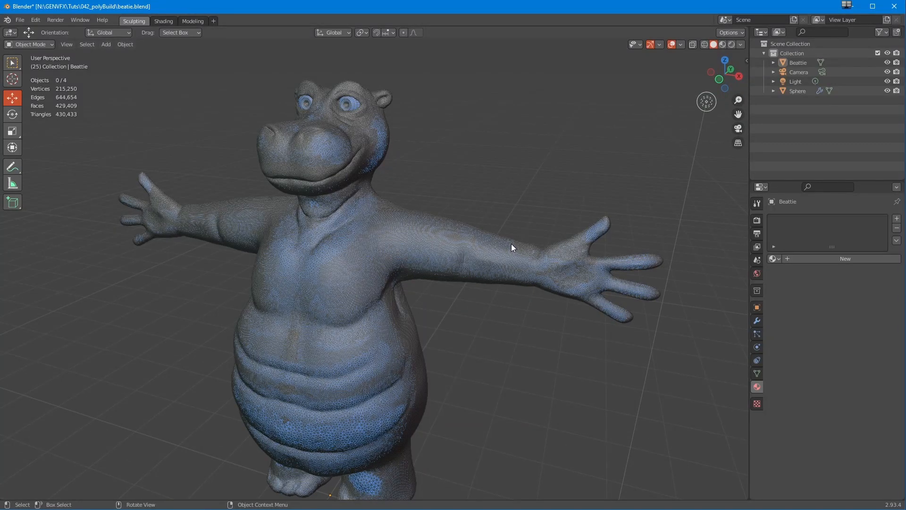
Show the 3D cursor, annotations, bones, motion paths and all origins in the overlays, and compare the view with overlays hidden.
click(680, 45)
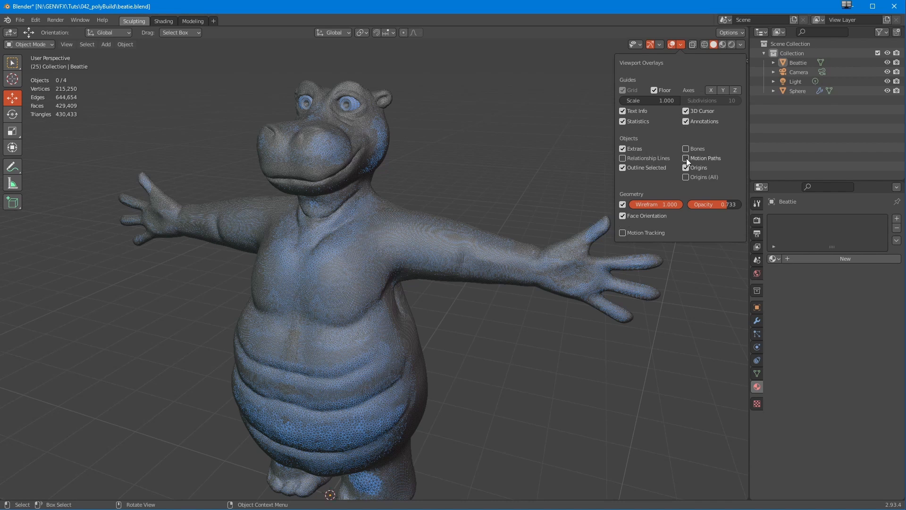
middle_drag(450, 259, 488, 255)
scroll(469, 214, down, 1)
click(671, 44)
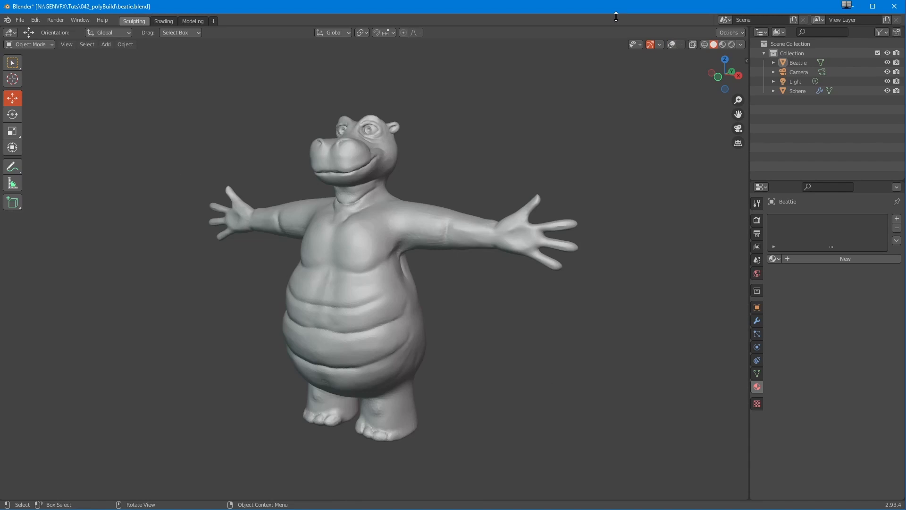
click(671, 45)
Turn off the wireframe and Face Orientation overlays so the character shows plain shading.
click(681, 45)
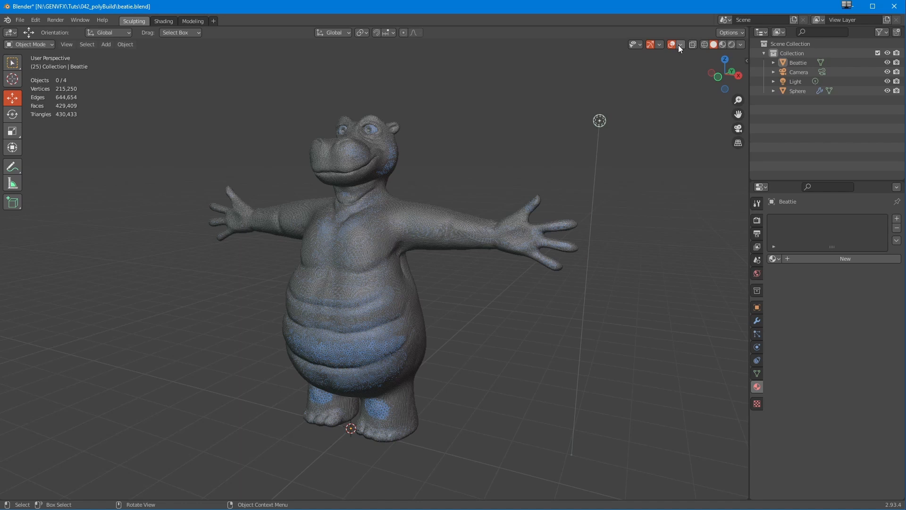
click(679, 45)
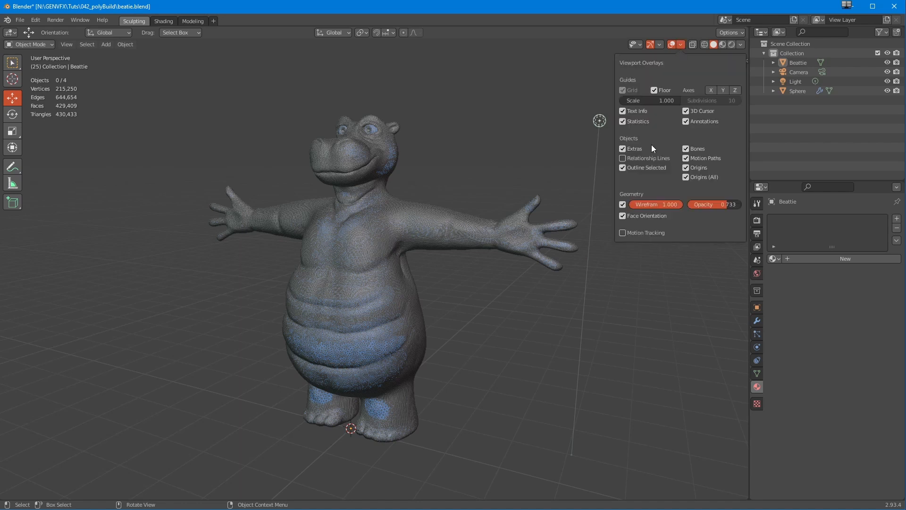
click(622, 205)
middle_drag(558, 263, 555, 268)
click(681, 45)
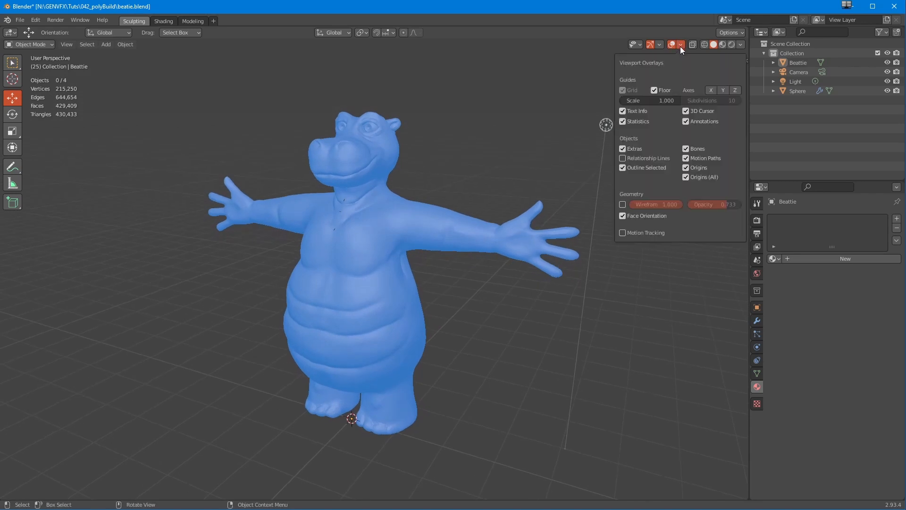
click(623, 216)
Select the Beattie mesh and display its modifier properties.
ctrl+middle_drag(429, 274, 340, 258)
scroll(370, 298, down, 5)
click(334, 266)
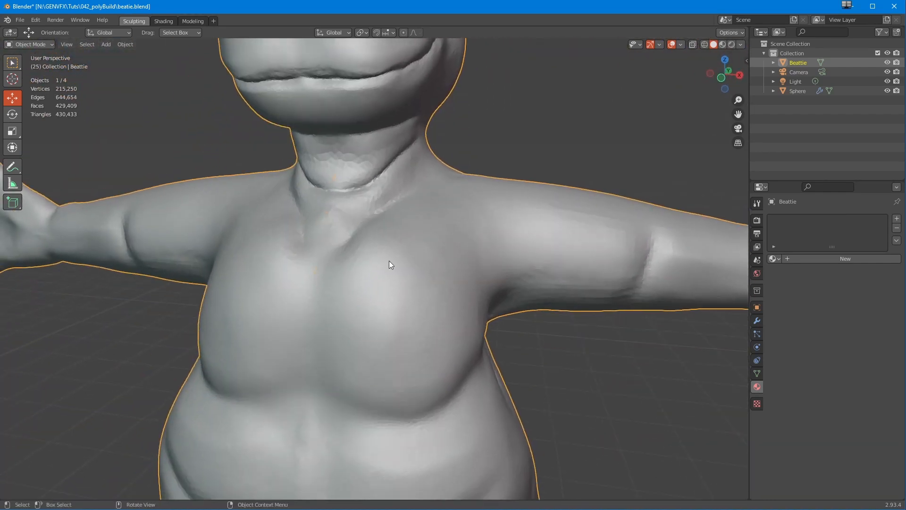
click(758, 321)
middle_drag(347, 251, 345, 290)
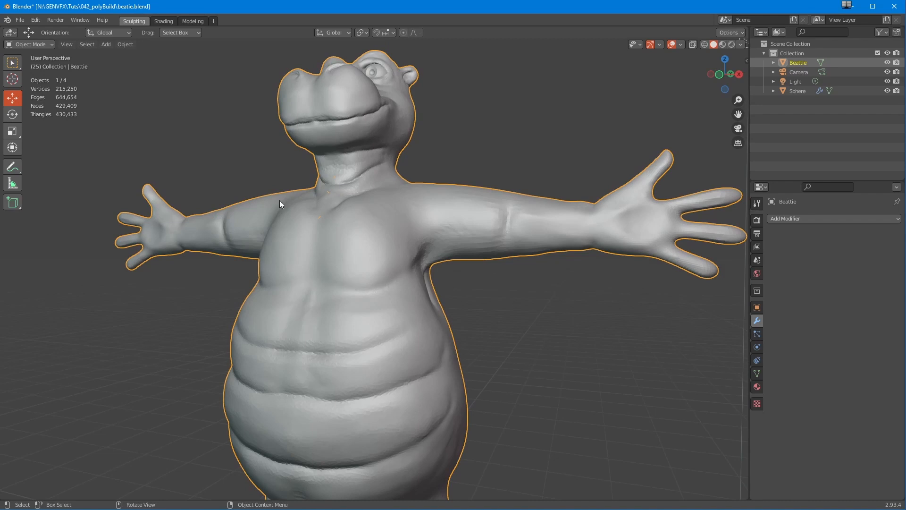
middle_drag(274, 238, 287, 262)
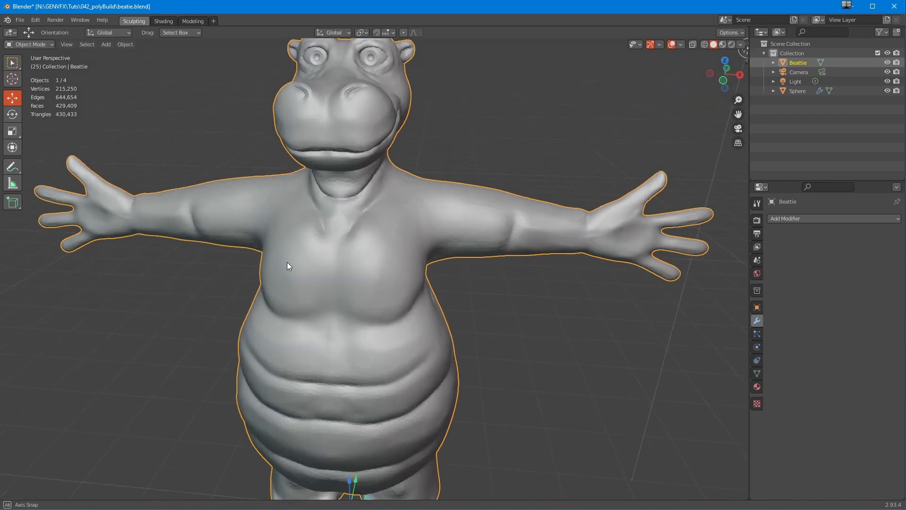
scroll(294, 283, up, 1)
shift+middle_drag(295, 330, 294, 248)
scroll(297, 274, down, 4)
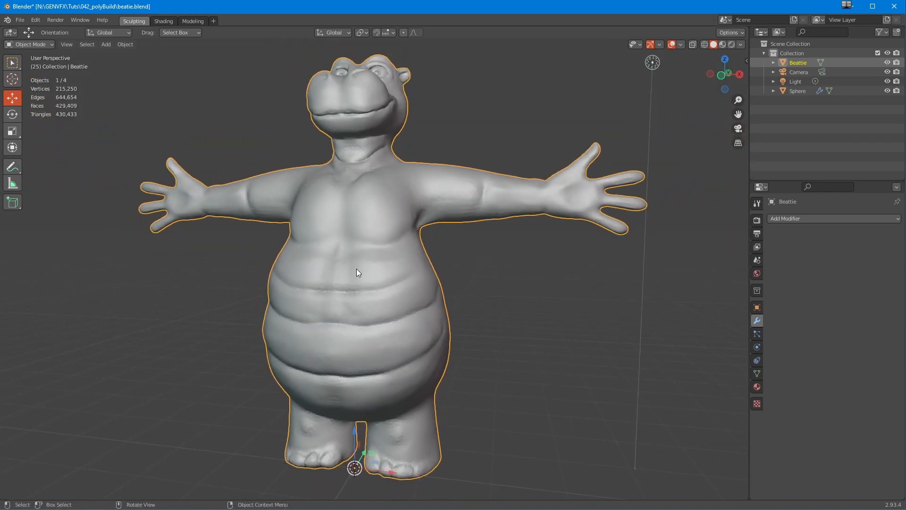
Add a plane mesh object at the character's feet.
click(29, 45)
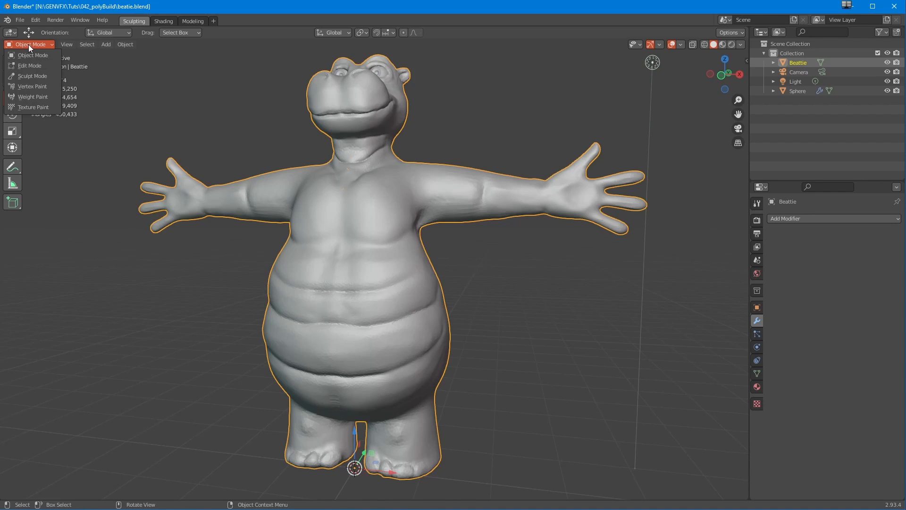
click(106, 44)
mouse_move(153, 56)
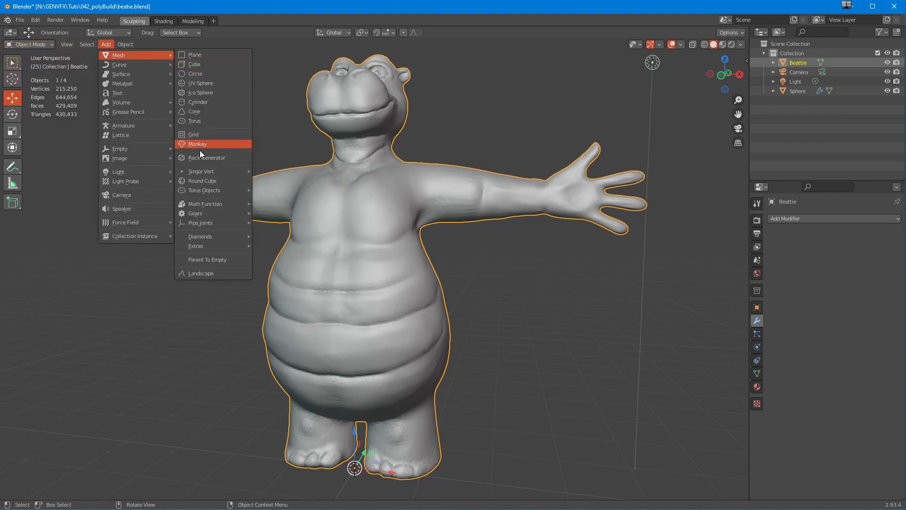
click(194, 55)
middle_drag(213, 206, 194, 204)
scroll(183, 231, up, 3)
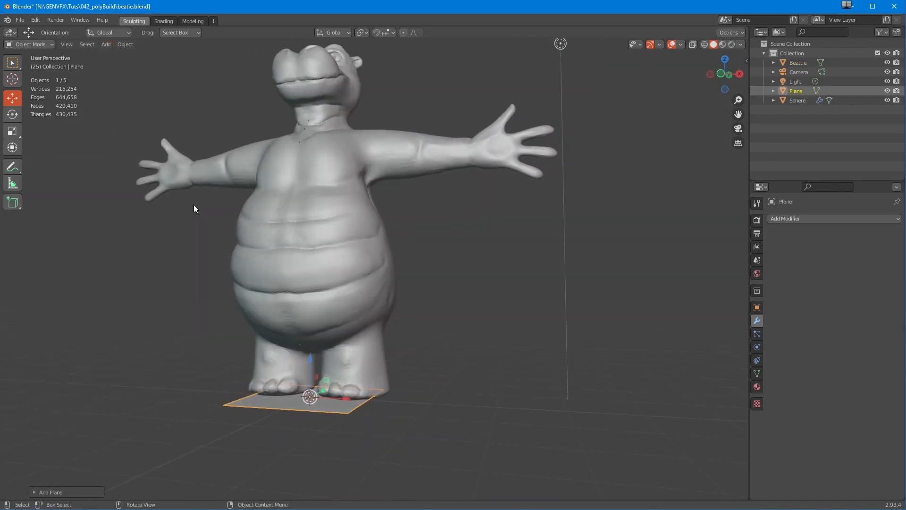
middle_drag(240, 186, 237, 245)
scroll(237, 245, down, 2)
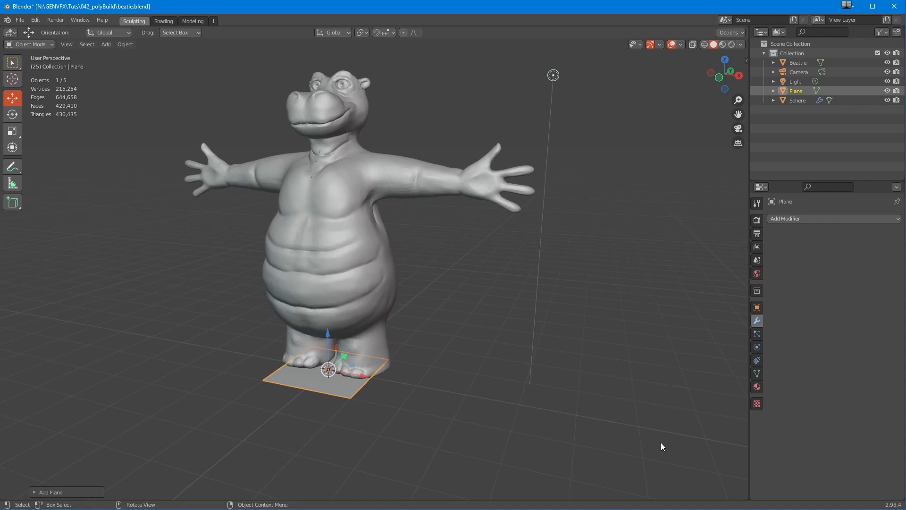
Enter Edit Mode on the plane and scale its geometry down to about 0.106 of its size.
key(Tab)
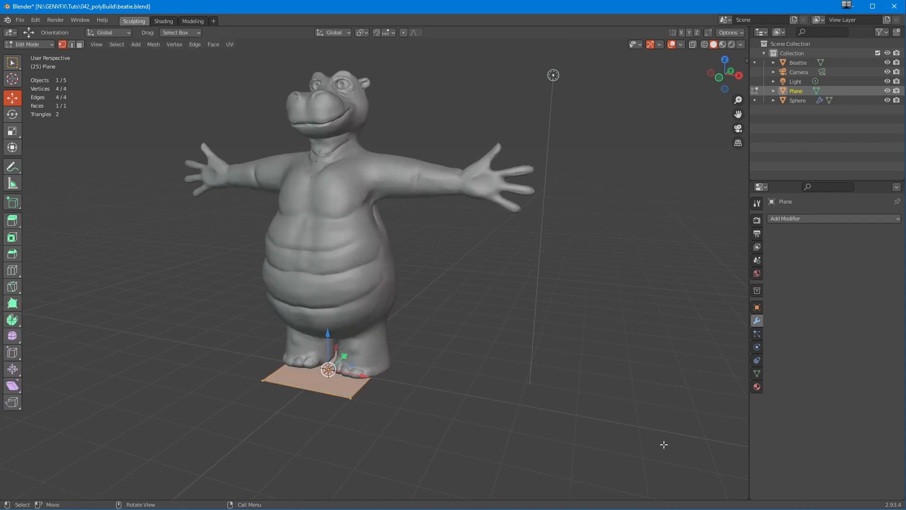
key(s)
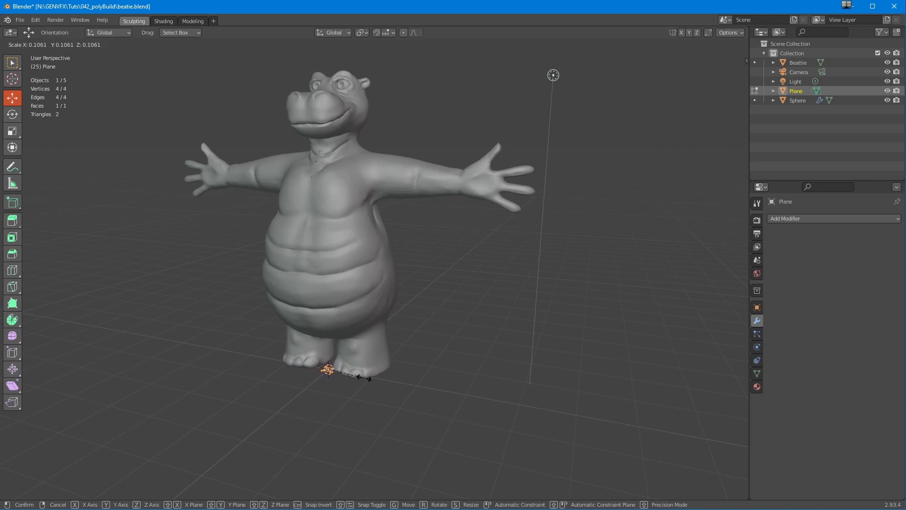
click(365, 378)
Move the small plane up from the feet and forward along Y, placing it in front of the character's chest.
drag(371, 378, 348, 368)
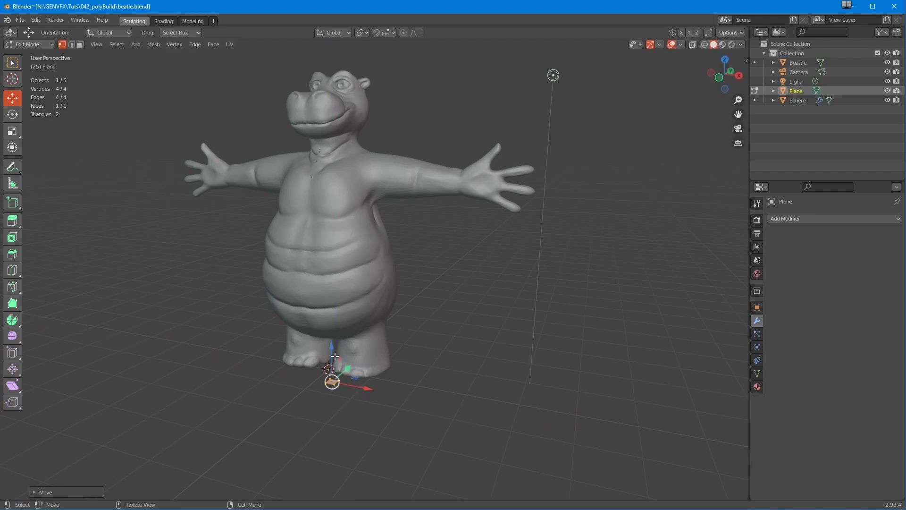
drag(330, 351, 339, 216)
middle_drag(349, 191, 369, 175)
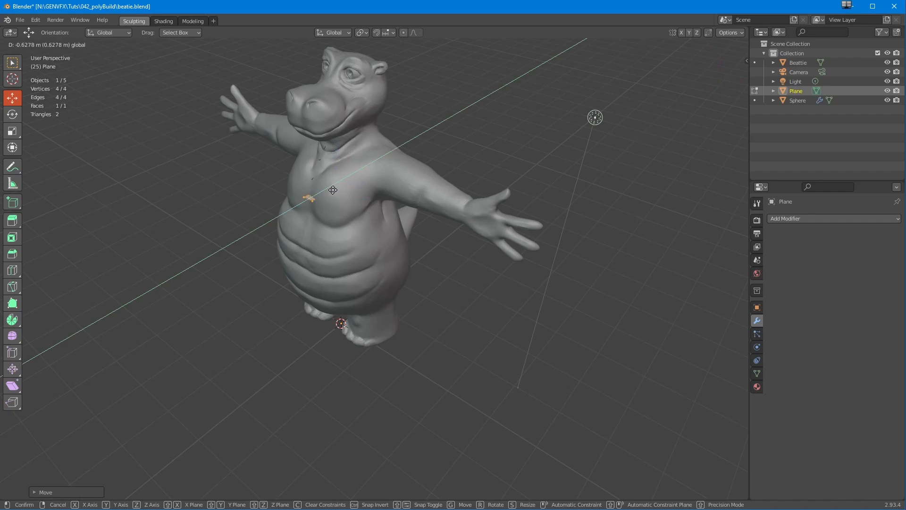
middle_drag(326, 194, 332, 291)
scroll(330, 200, up, 3)
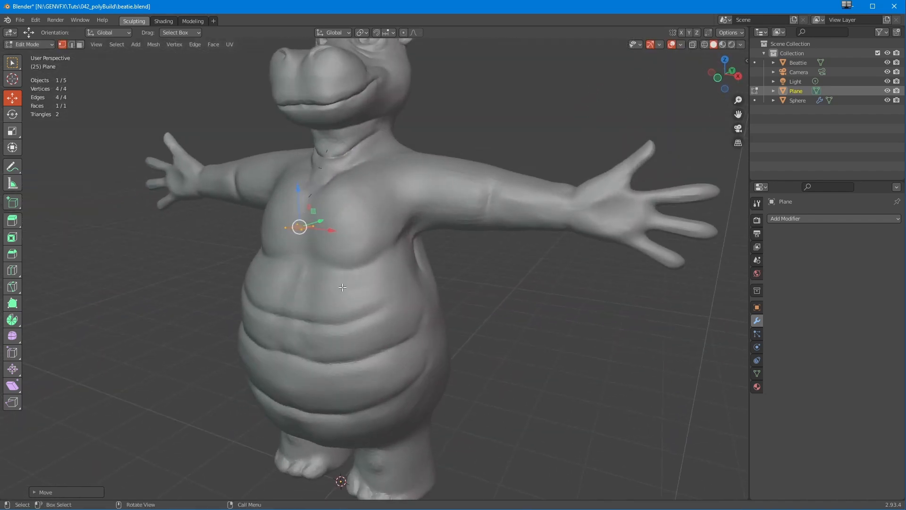
Rotate the plane 90 degrees about X and position it in front of the upper chest, just beside the centre line.
text(rx90)
key(Return)
middle_drag(344, 284, 377, 221)
drag(377, 221, 392, 222)
middle_drag(393, 222, 361, 242)
drag(338, 199, 336, 165)
middle_drag(333, 184, 249, 186)
drag(321, 191, 338, 191)
middle_drag(288, 208, 334, 220)
scroll(328, 215, up, 3)
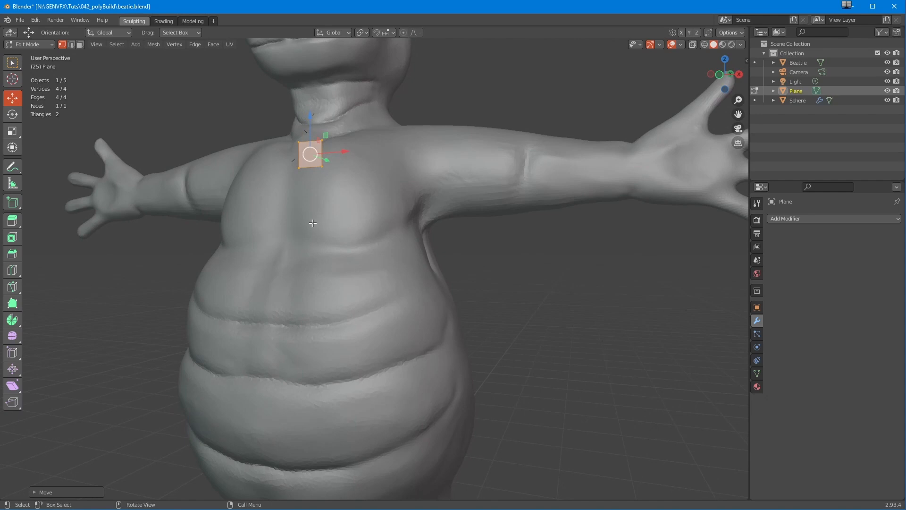
Turn on snapping and set its target to Face.
middle_drag(315, 220, 362, 265)
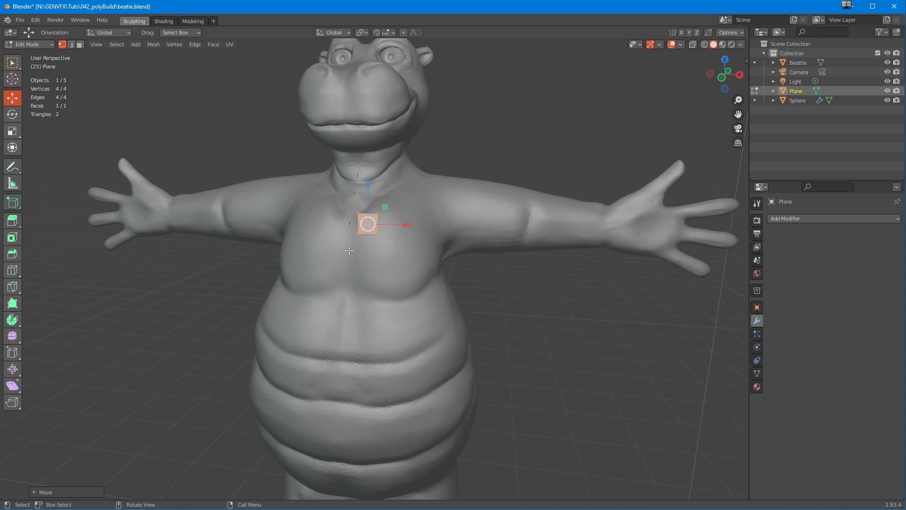
middle_drag(356, 253, 379, 262)
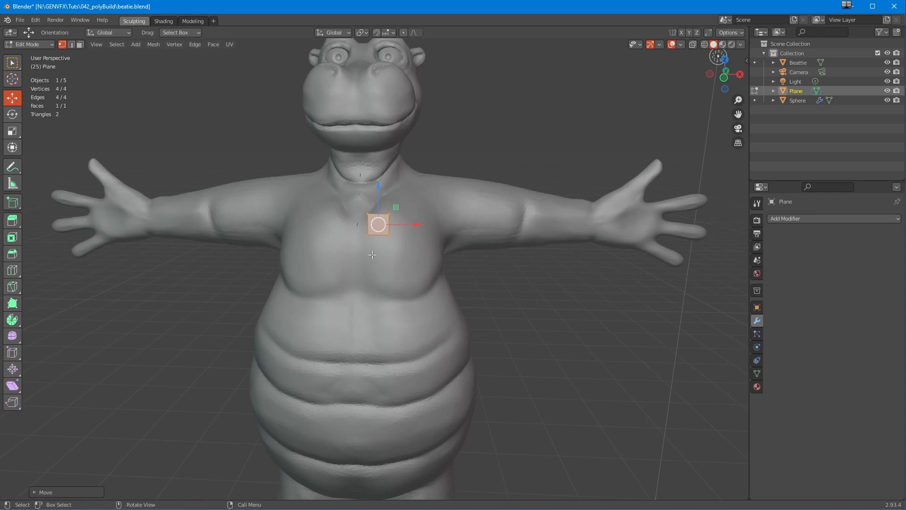
mouse_move(375, 249)
middle_down()
mouse_move(350, 261)
mouse_move(373, 260)
middle_up()
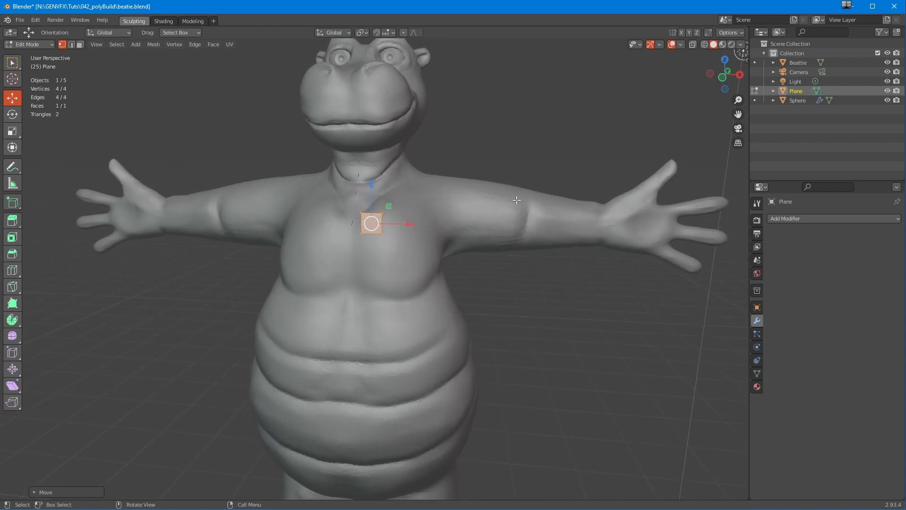
click(29, 44)
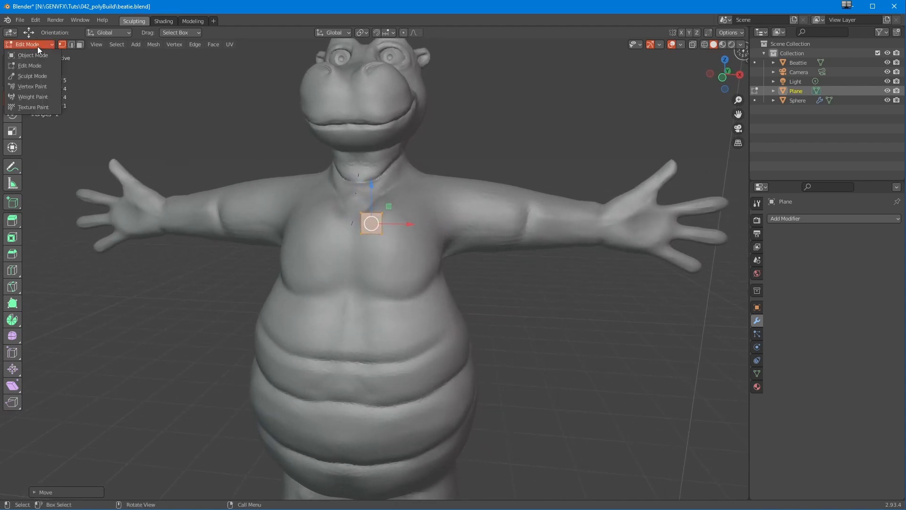
click(384, 34)
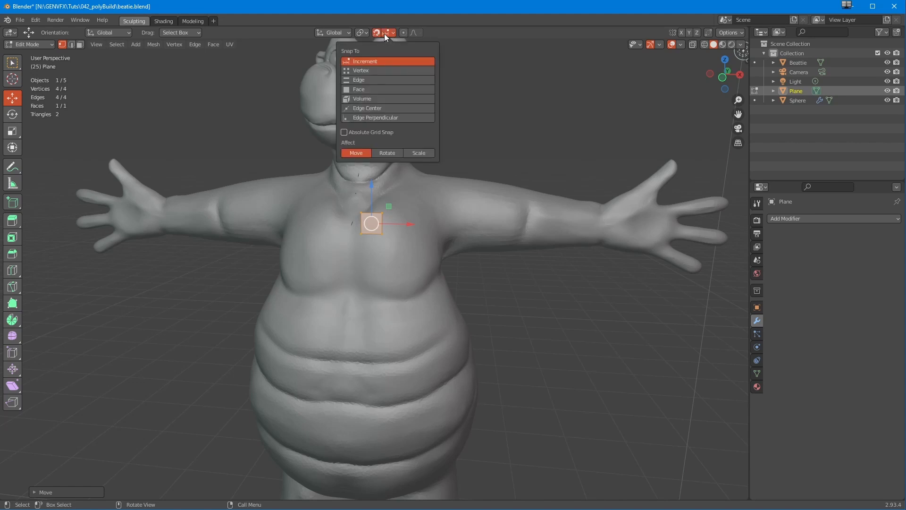
click(376, 89)
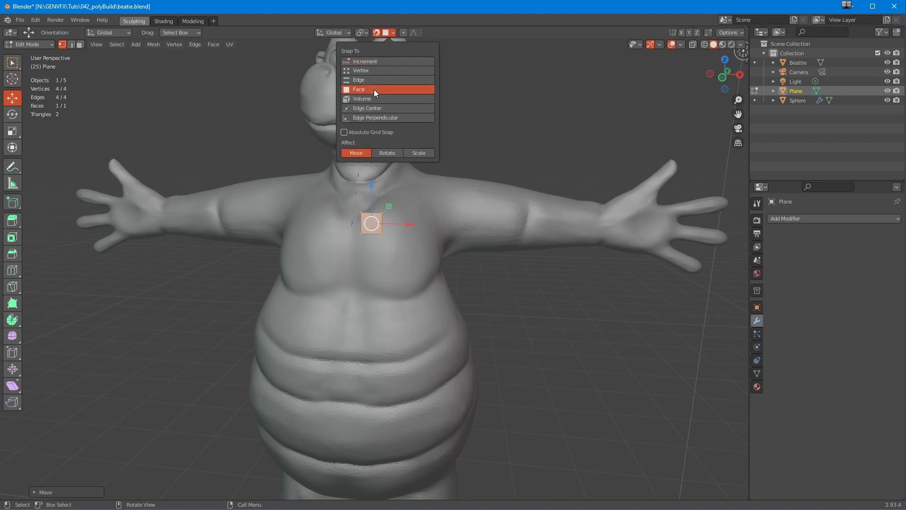
click(386, 34)
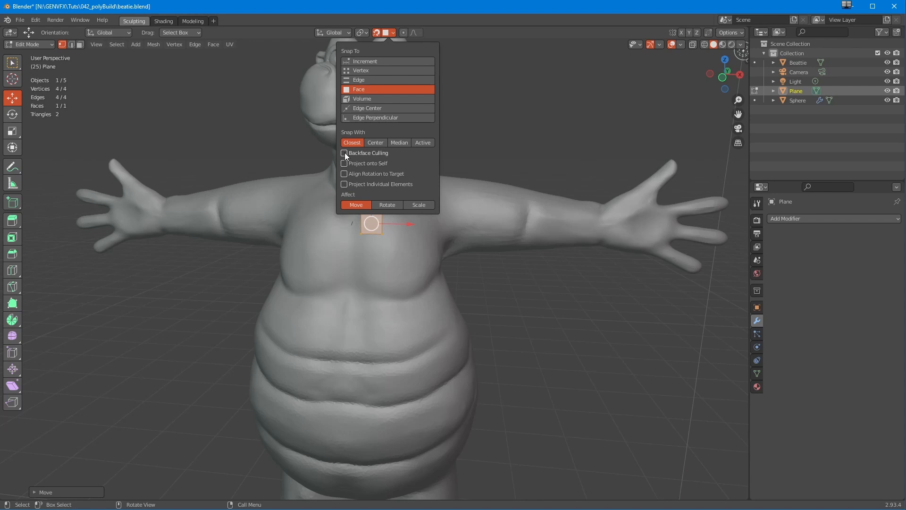
click(387, 32)
Move the whole plane so that it snaps to the surface of the upper chest.
middle_drag(422, 257, 352, 222)
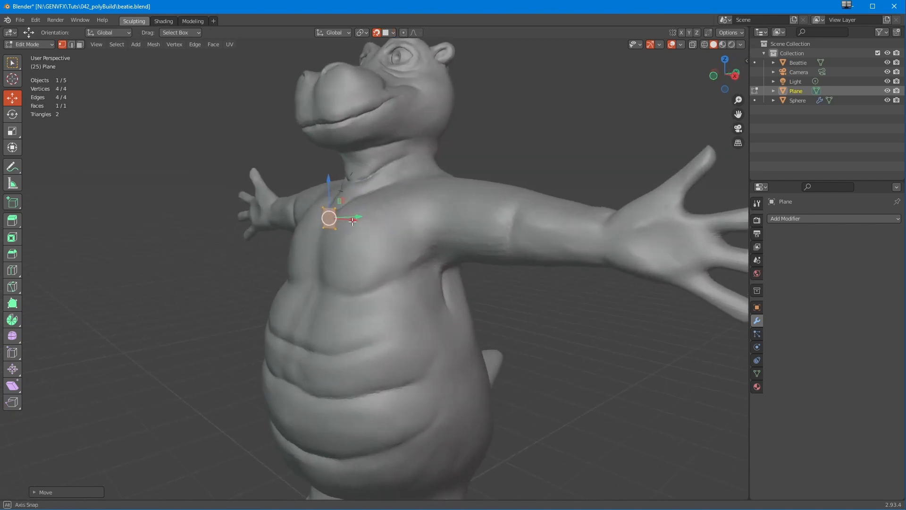
drag(328, 217, 336, 223)
middle_drag(336, 223, 402, 286)
scroll(362, 224, up, 4)
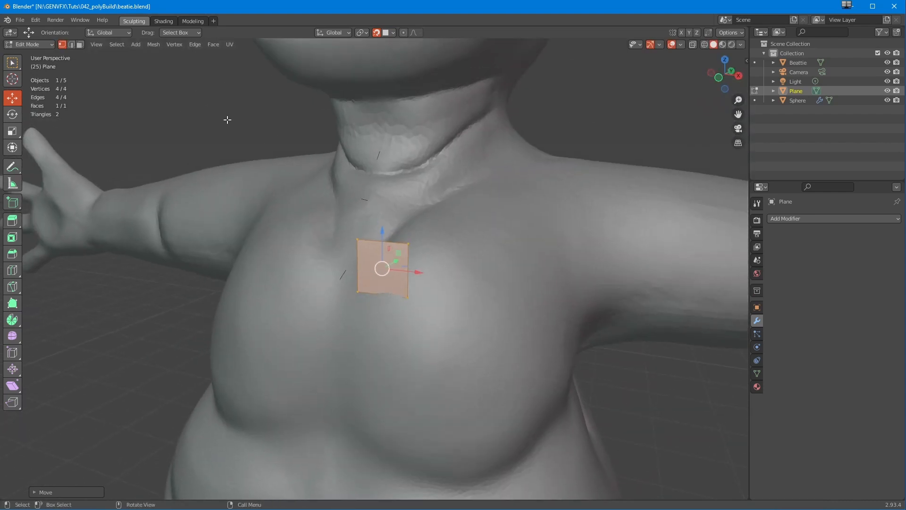
Snap the plane's upper inner corner vertex onto the chest surface, moving it outward from the body's centre line.
click(357, 240)
middle_drag(357, 240, 411, 247)
mouse_move(411, 247)
mouse_down()
mouse_move(415, 253)
mouse_move(431, 237)
mouse_move(421, 247)
mouse_up()
middle_drag(421, 247, 479, 244)
mouse_move(480, 244)
mouse_down()
mouse_move(472, 224)
mouse_move(481, 203)
mouse_move(478, 267)
mouse_move(477, 252)
mouse_up()
middle_drag(478, 251, 437, 255)
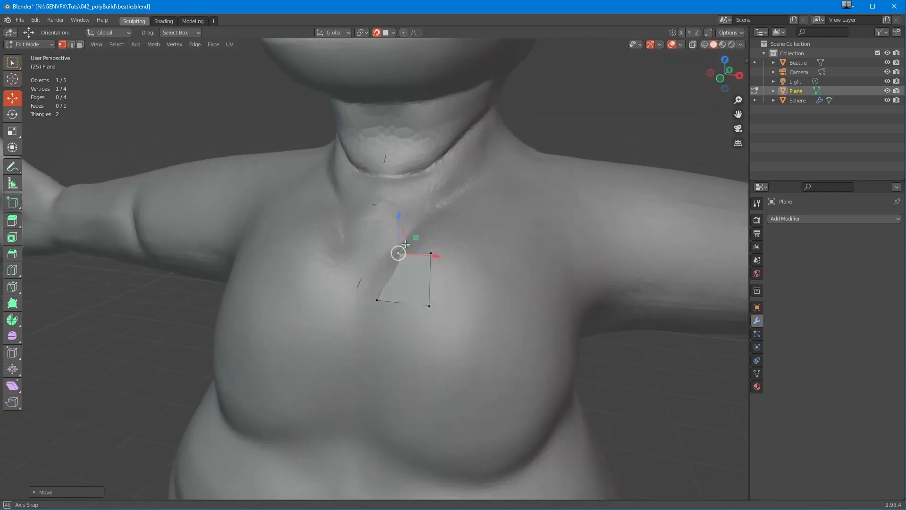
Snap the plane's remaining three corner vertices onto the chest surface.
mouse_move(433, 254)
mouse_down()
mouse_move(448, 259)
mouse_move(441, 243)
mouse_move(437, 255)
mouse_up()
click(430, 306)
drag(430, 306, 442, 308)
click(379, 301)
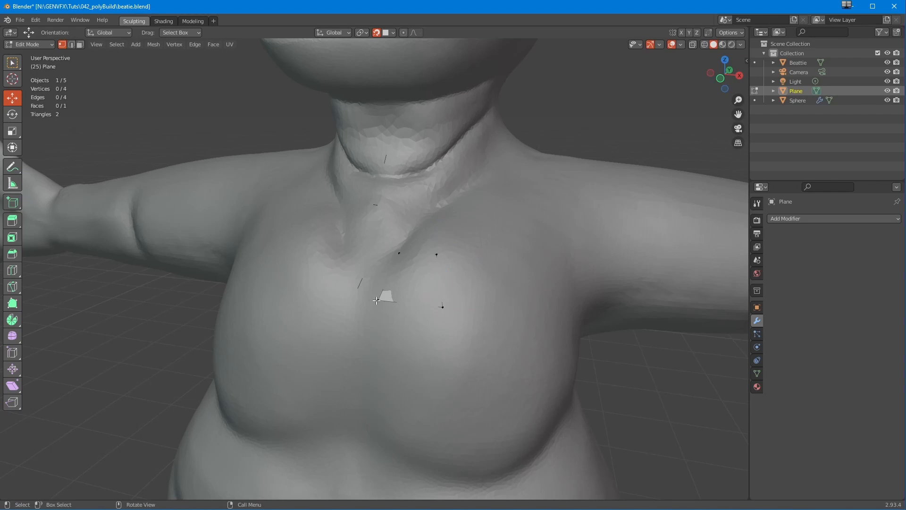
drag(381, 300, 385, 301)
mouse_move(386, 302)
middle_down()
mouse_move(396, 303)
mouse_move(380, 303)
middle_up()
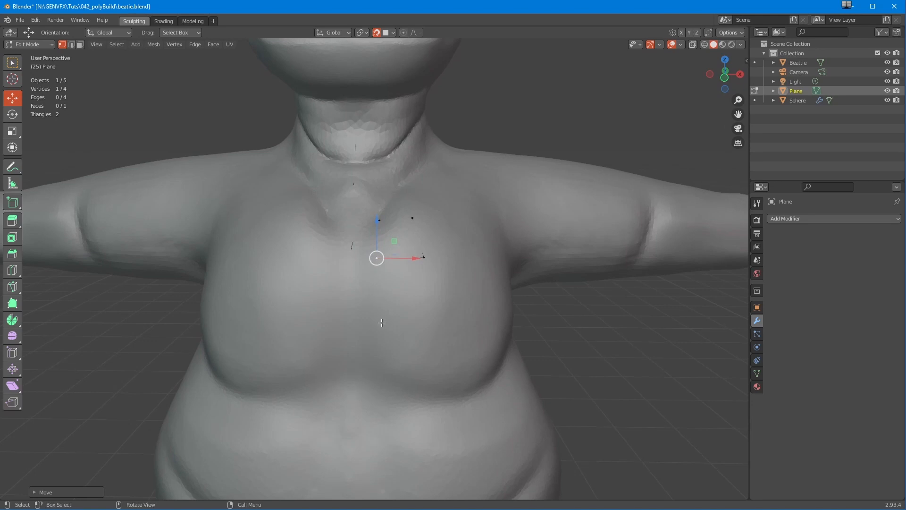
Return to Object Mode and enable In Front in the plane's viewport display settings.
key(Tab)
middle_drag(385, 327, 599, 354)
click(599, 353)
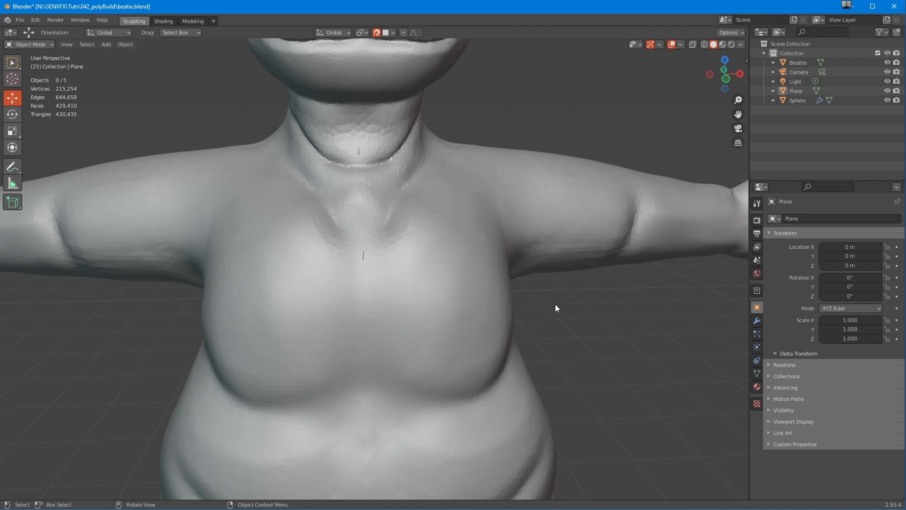
mouse_move(562, 310)
middle_down()
mouse_move(540, 308)
mouse_move(545, 315)
middle_up()
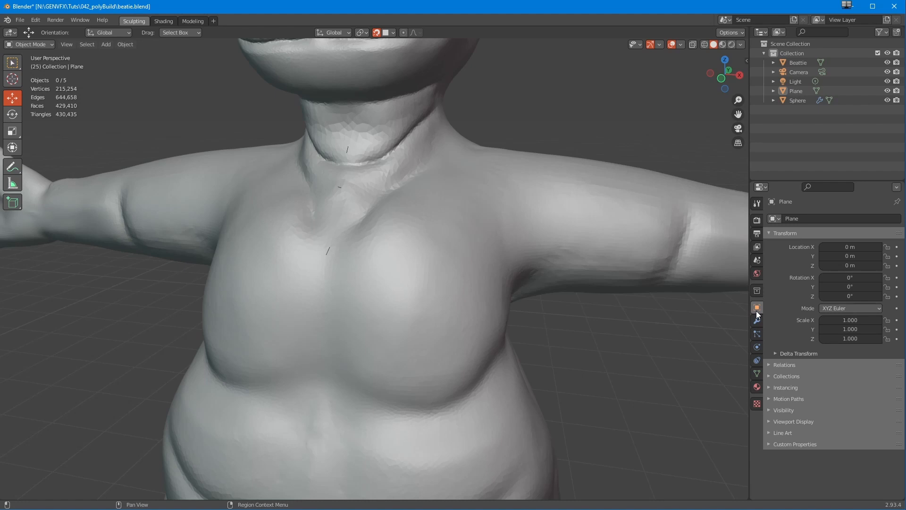
click(779, 421)
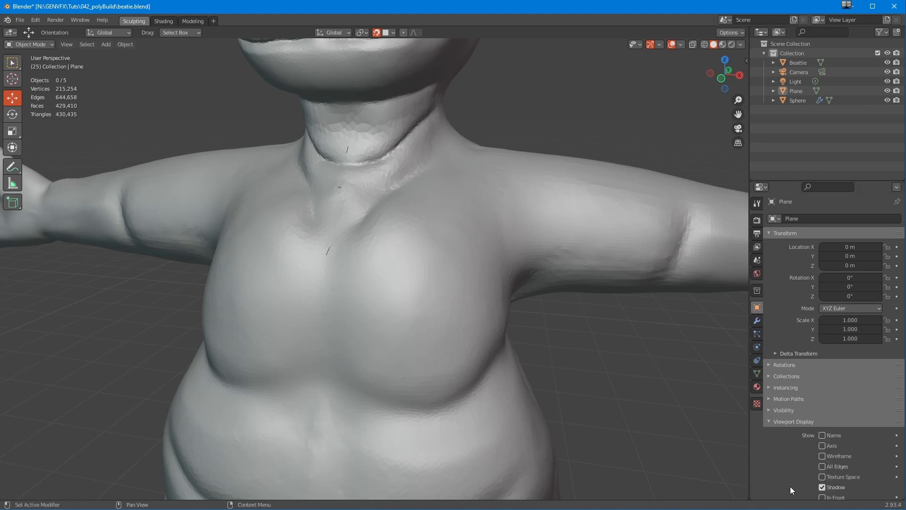
scroll(790, 487, down, 3)
click(823, 435)
middle_drag(532, 330, 559, 356)
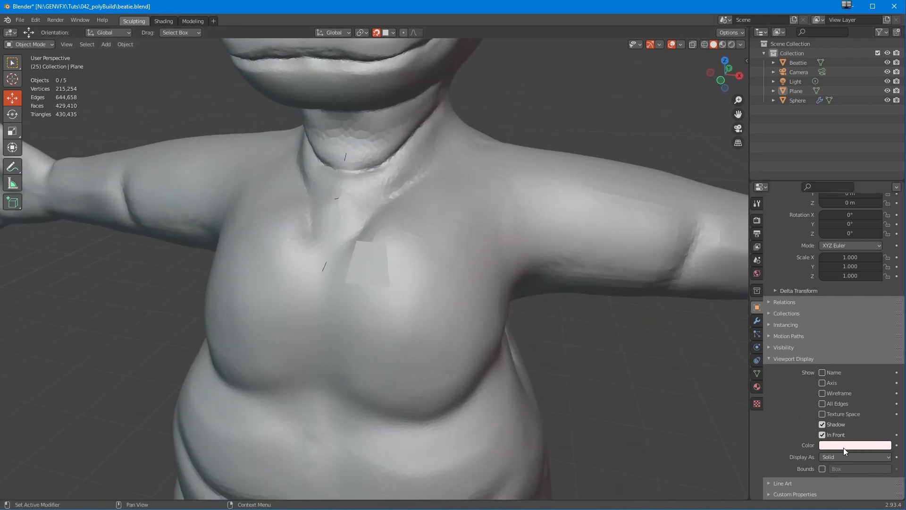
Reselect the plane on the chest and set the viewport shading colour to Object.
click(604, 251)
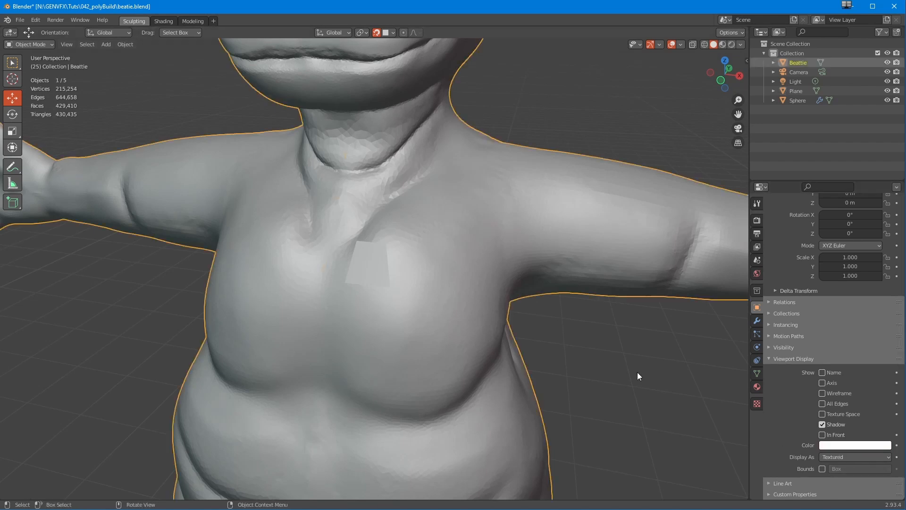
click(361, 263)
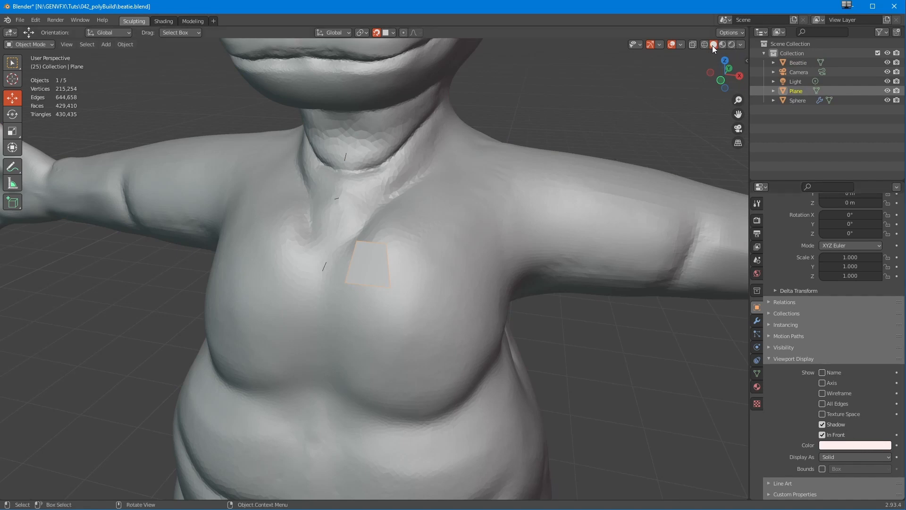
click(740, 44)
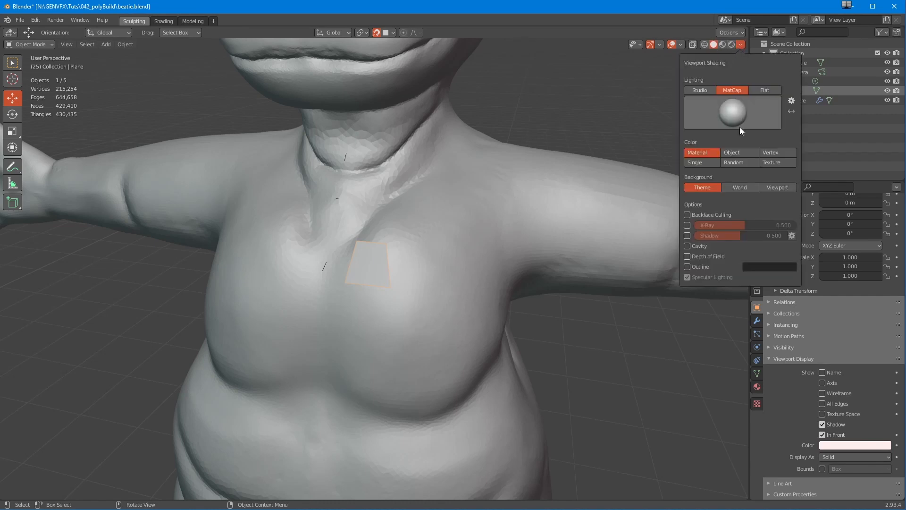
click(736, 152)
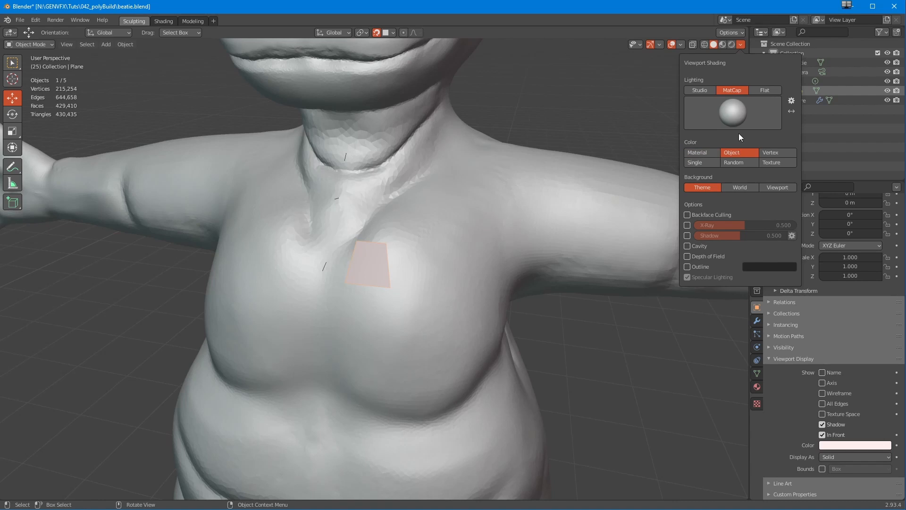
Set the plane's viewport display colour to bright green.
click(836, 445)
mouse_move(842, 338)
mouse_down()
mouse_move(863, 353)
mouse_move(827, 329)
mouse_up()
click(848, 323)
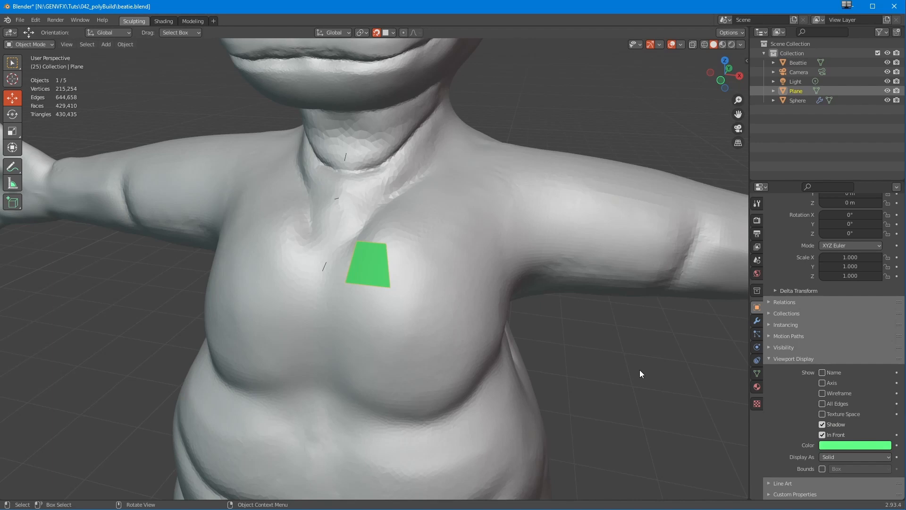
Add a Mirror modifier on the X axis to the plane and enable Clipping.
middle_drag(305, 359, 336, 301)
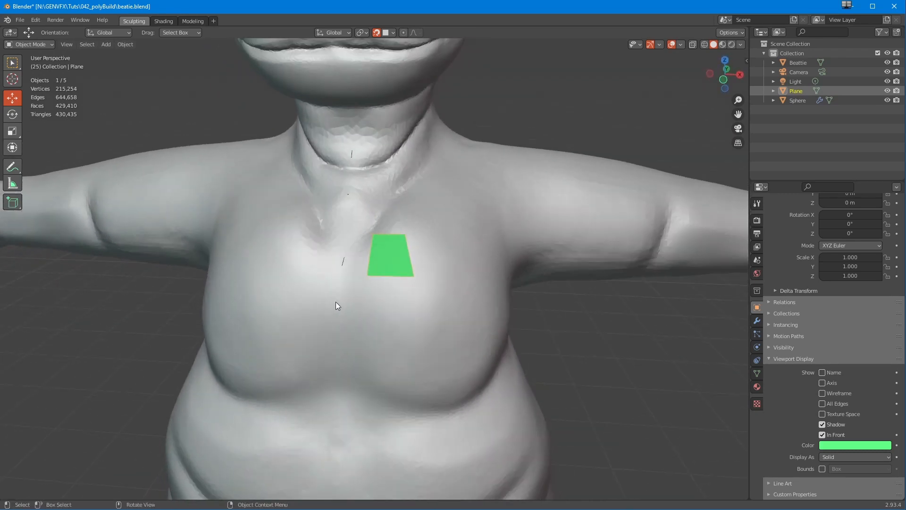
click(758, 321)
click(791, 218)
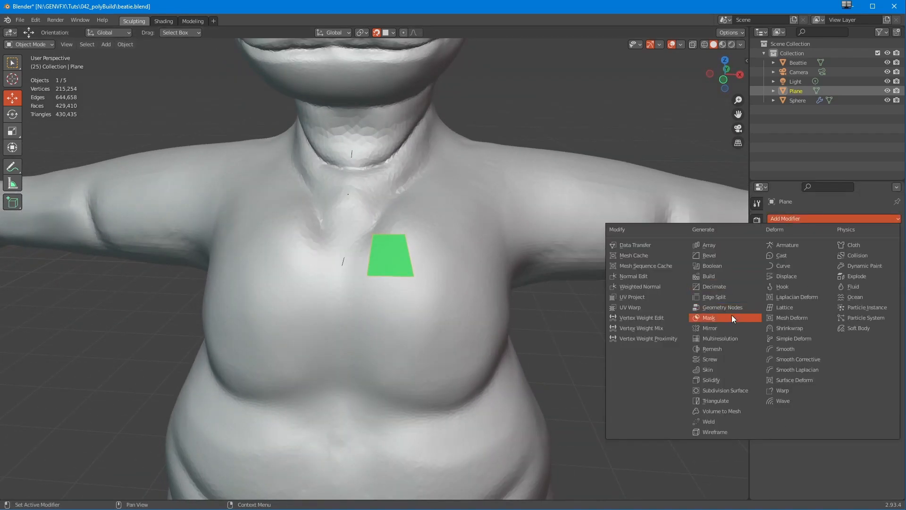
click(730, 328)
mouse_move(442, 380)
middle_down()
mouse_move(433, 376)
mouse_move(435, 390)
middle_up()
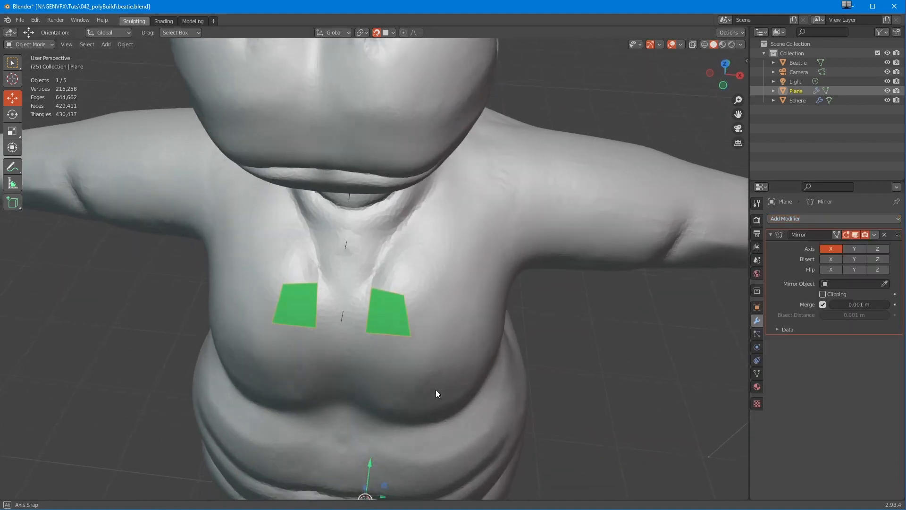
click(823, 295)
middle_drag(510, 376, 542, 355)
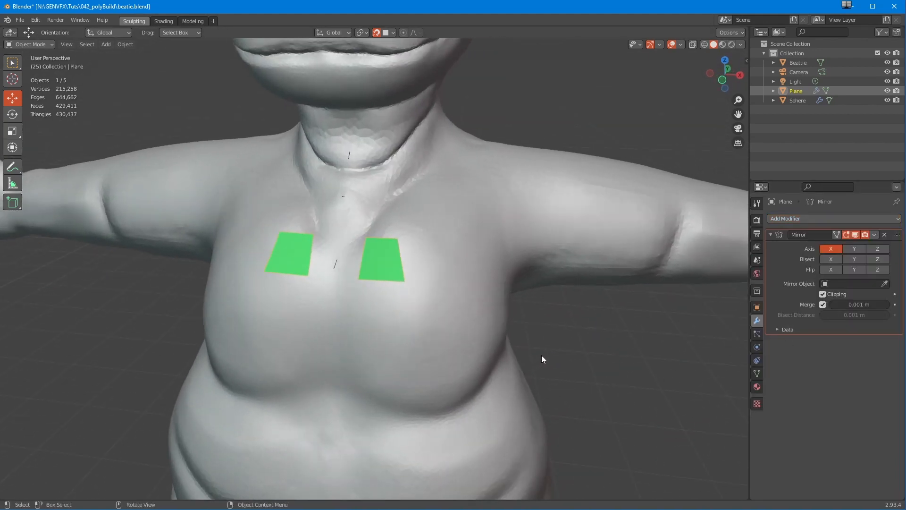
Enter Edit Mode and move the plane's two inner vertices onto the mirror centre line of the chest.
scroll(326, 302, down, 5)
middle_drag(313, 372, 358, 339)
scroll(354, 312, up, 5)
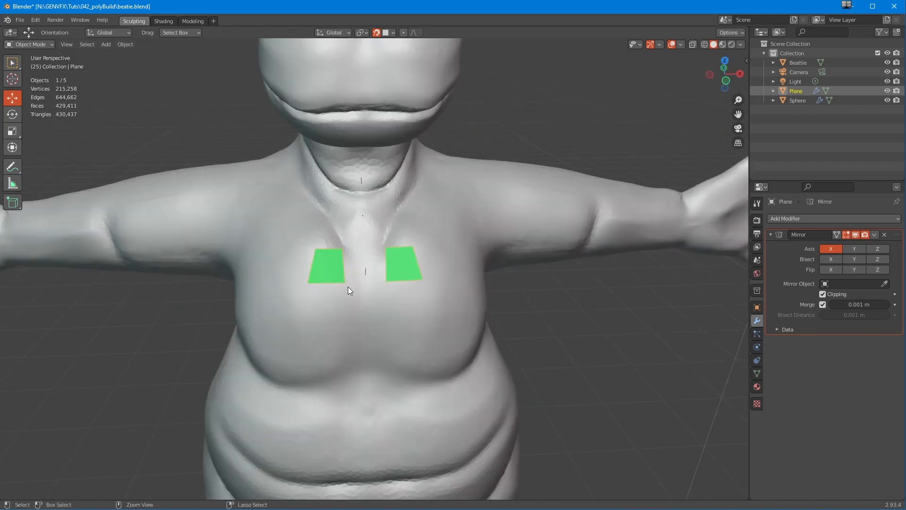
middle_drag(348, 287, 330, 291)
scroll(333, 281, up, 2)
click(38, 44)
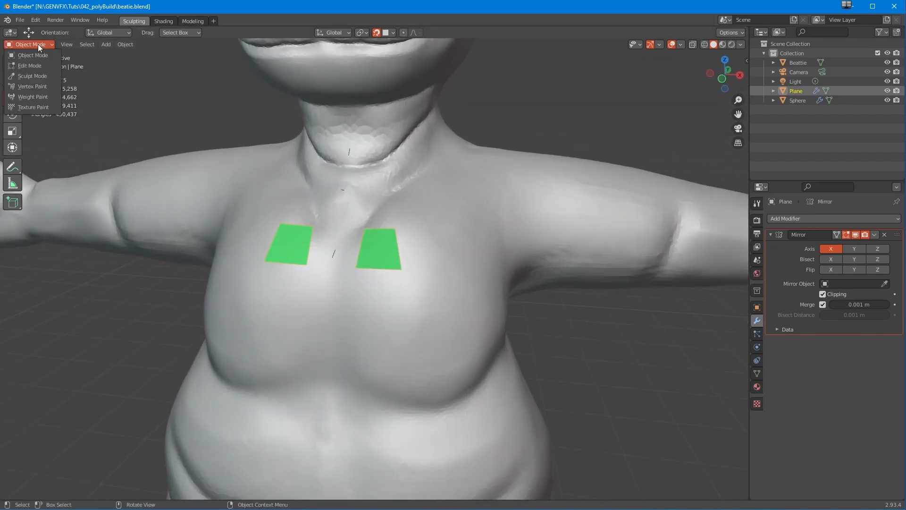
click(33, 72)
drag(365, 231, 330, 275)
middle_drag(331, 276, 371, 286)
drag(384, 286, 401, 280)
click(380, 259)
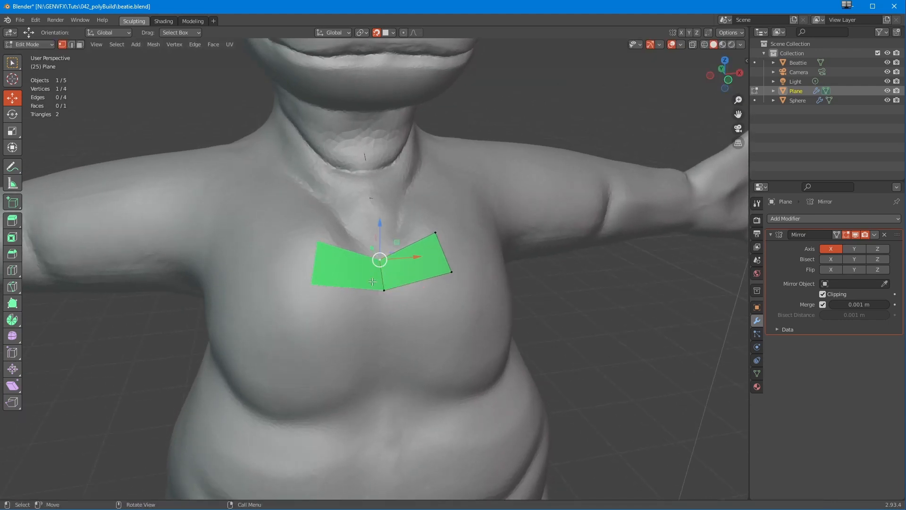
Move the plane's two outer vertices inward across the chest surface to make the quad narrower.
middle_drag(373, 282, 410, 212)
key(alt+a)
click(408, 220)
drag(408, 220, 380, 221)
click(419, 262)
drag(420, 256, 382, 273)
middle_drag(382, 273, 464, 228)
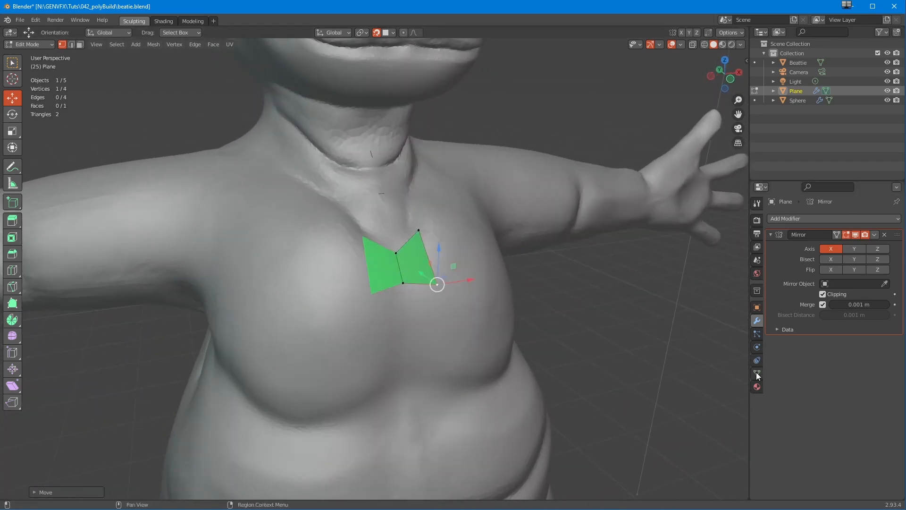
Add a Subdivision Surface modifier to the plane and turn off its display in Edit Mode.
click(780, 218)
click(735, 390)
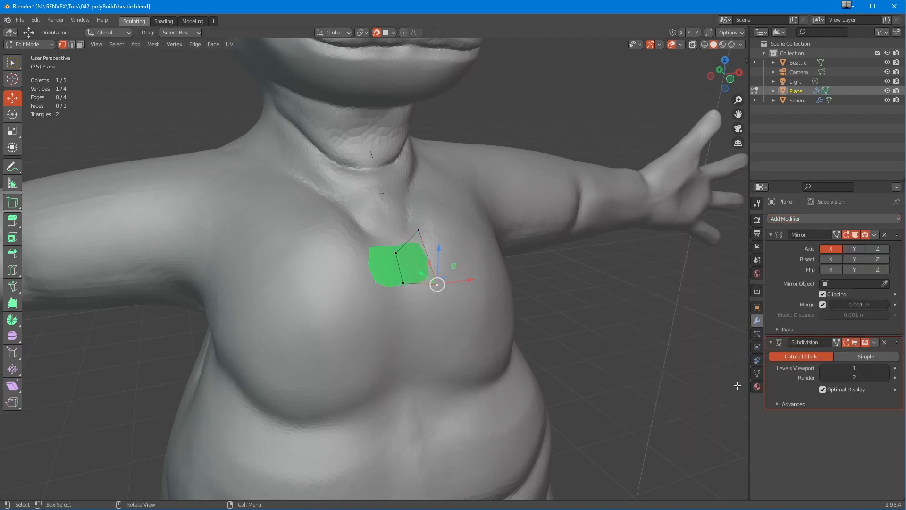
middle_drag(431, 326, 408, 324)
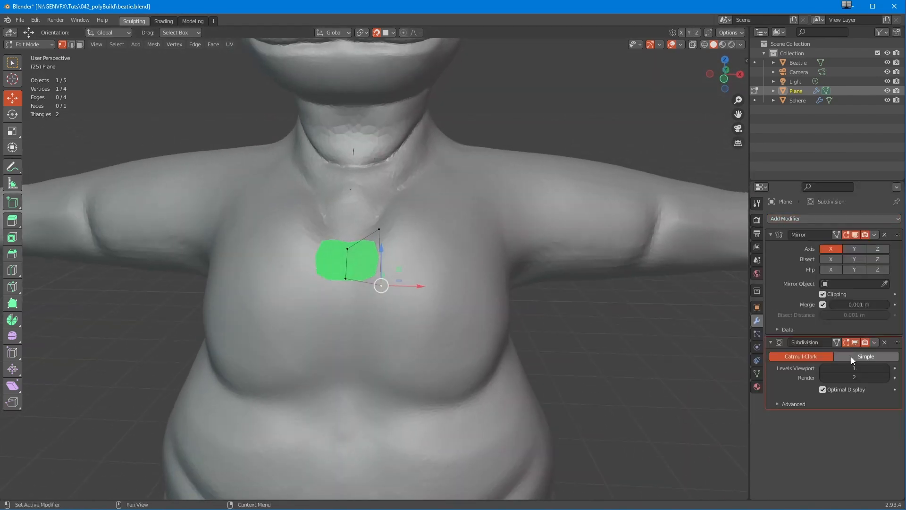
click(846, 342)
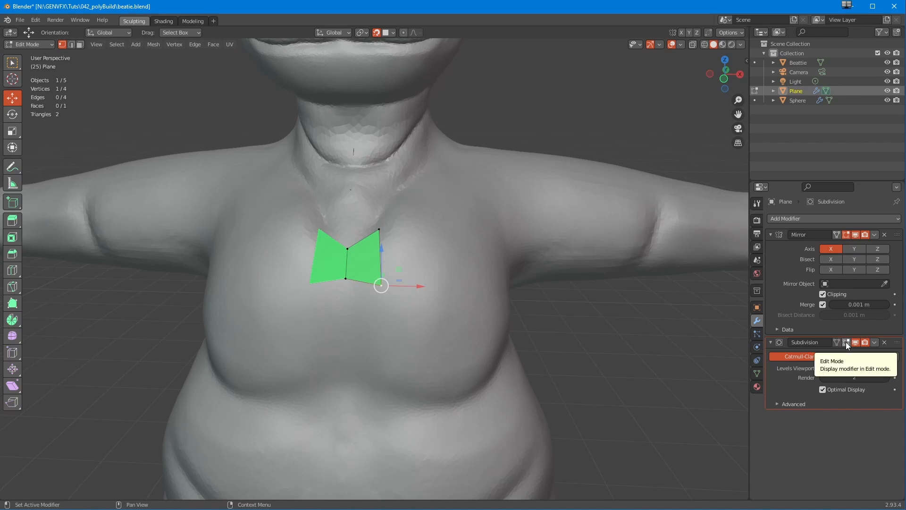
middle_drag(402, 268, 362, 253)
scroll(391, 267, up, 2)
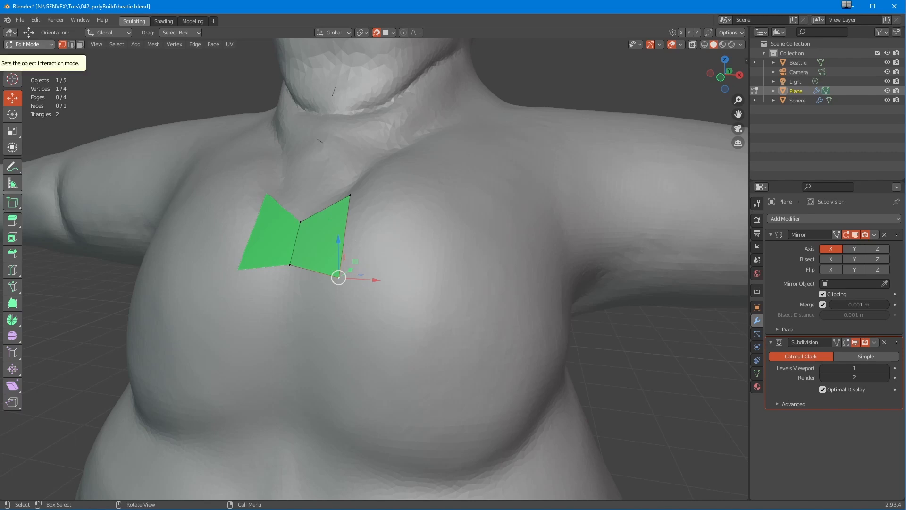
Activate the Poly Build tool for editing the plane.
click(29, 44)
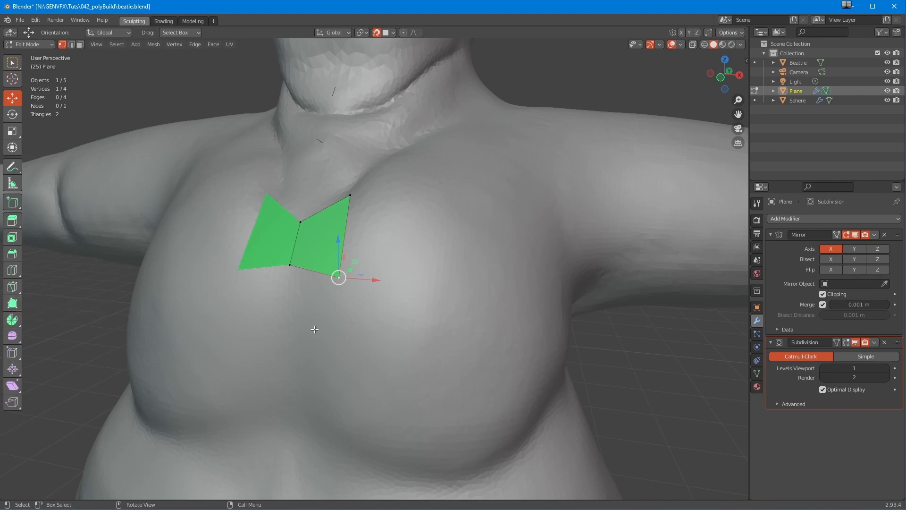
key(space)
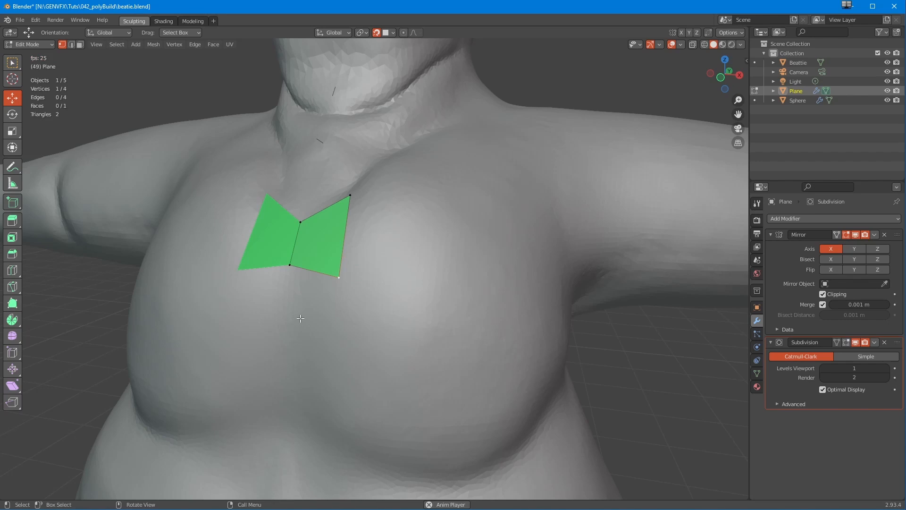
key(space)
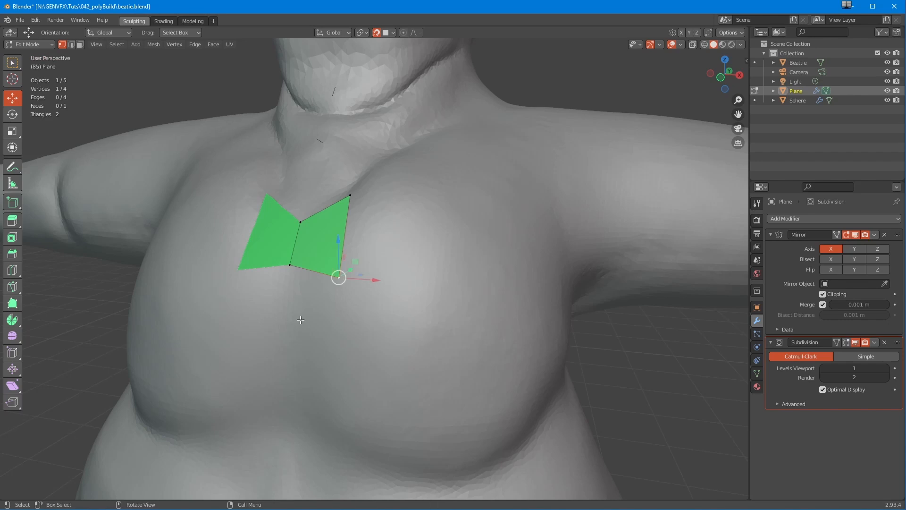
key(shift+space)
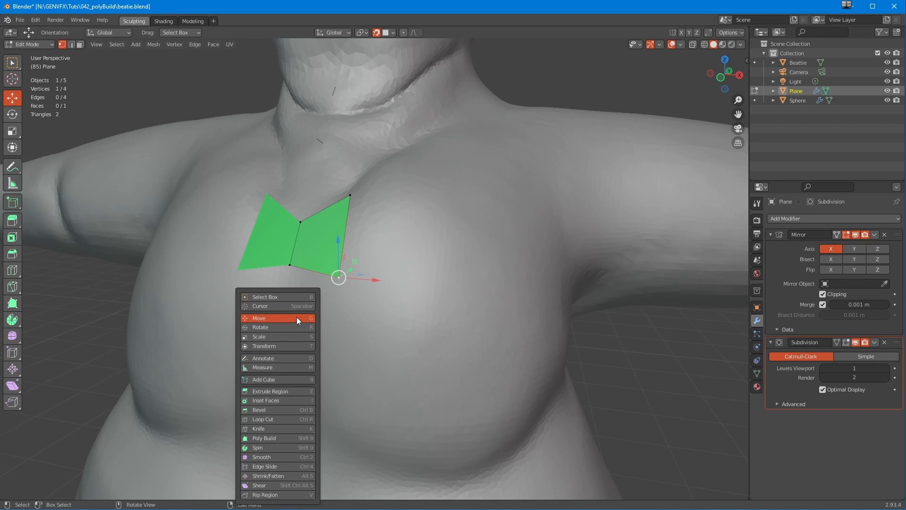
click(284, 440)
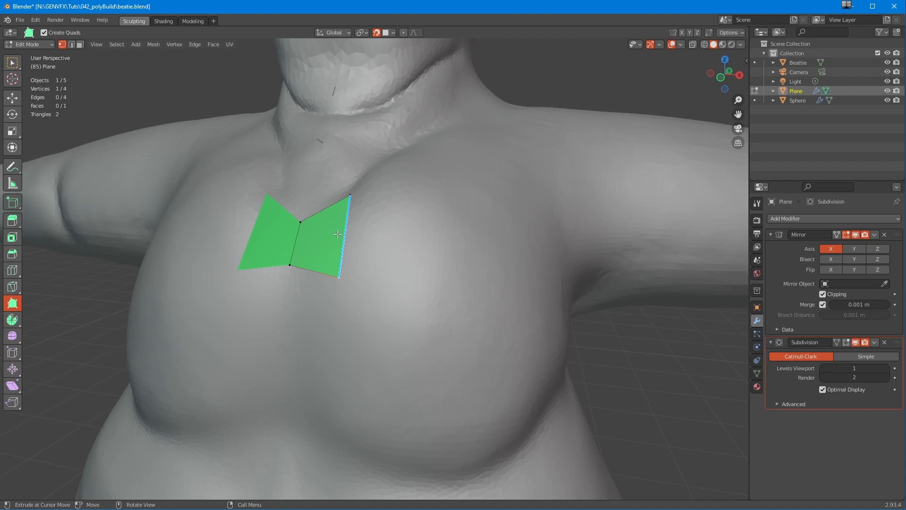
Toggle snapping off and on several times, leaving it switched on.
key(shift+Tab)
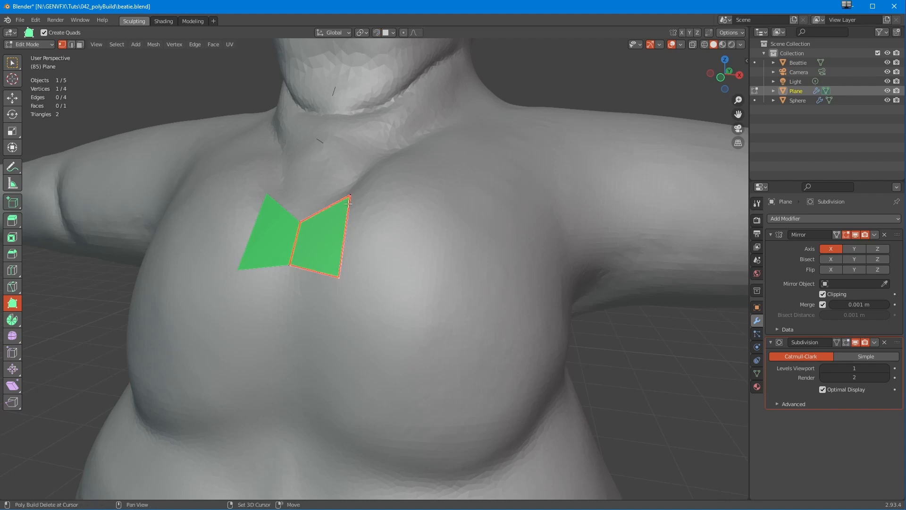
key(shift+Tab)
key(shift+Tab)
key(shift+Tab)
key(shift+Tab)
key(shift+Tab)
key(shift+Tab)
key(shift+Tab)
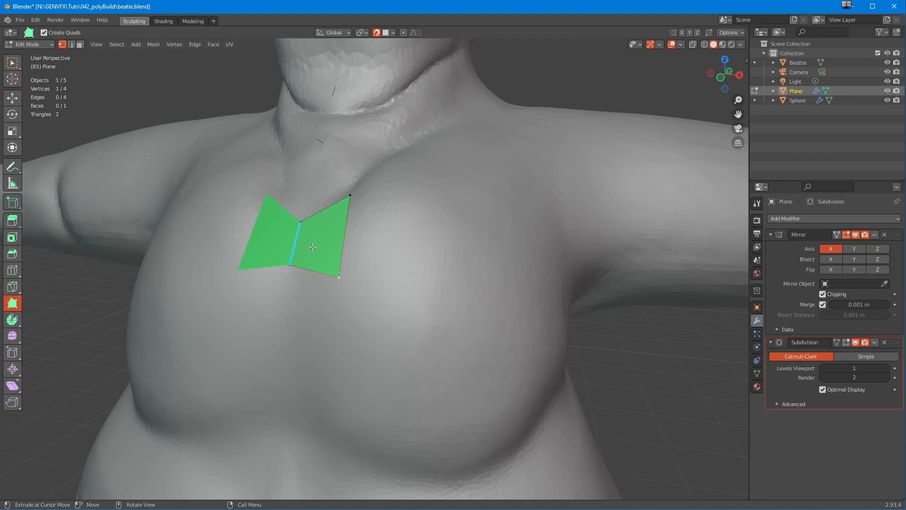
Try a loop cut with slide factor 0 and an outer edge extrusion on the plane with snapping on, undoing each.
key(ctrl+r)
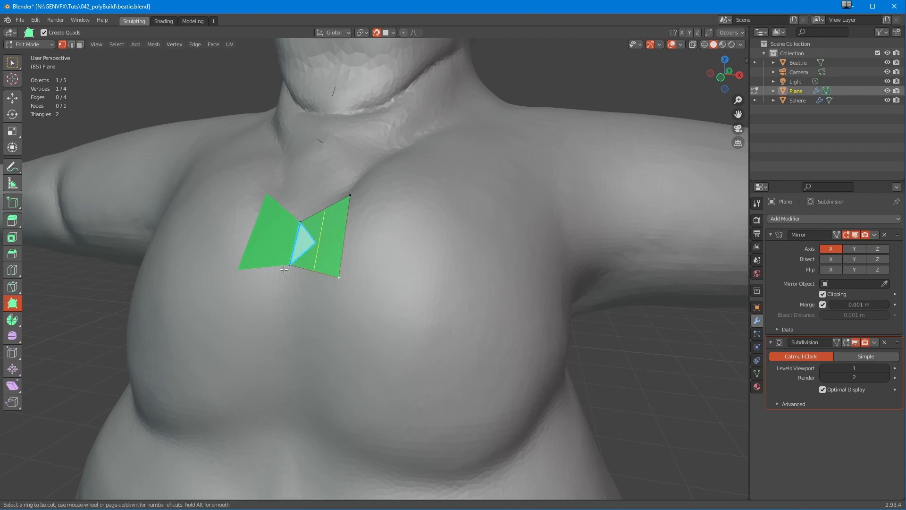
click(318, 240)
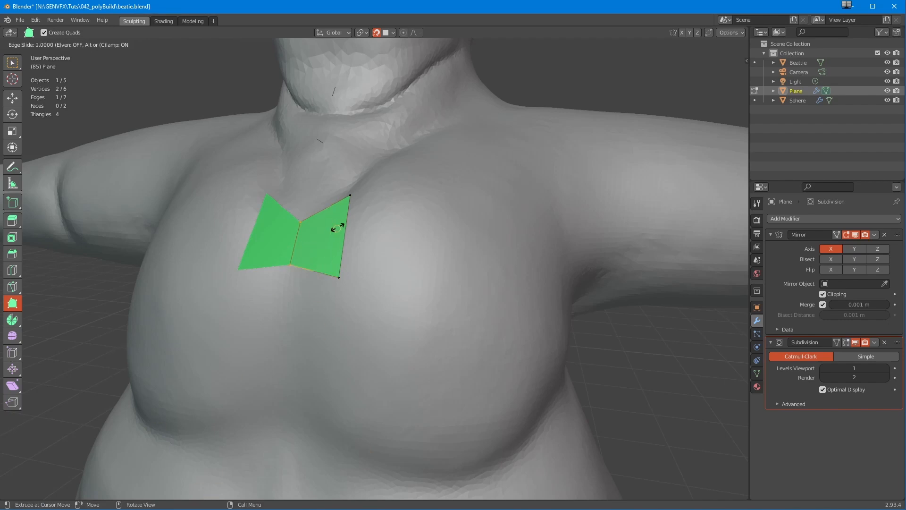
click(285, 334)
click(57, 493)
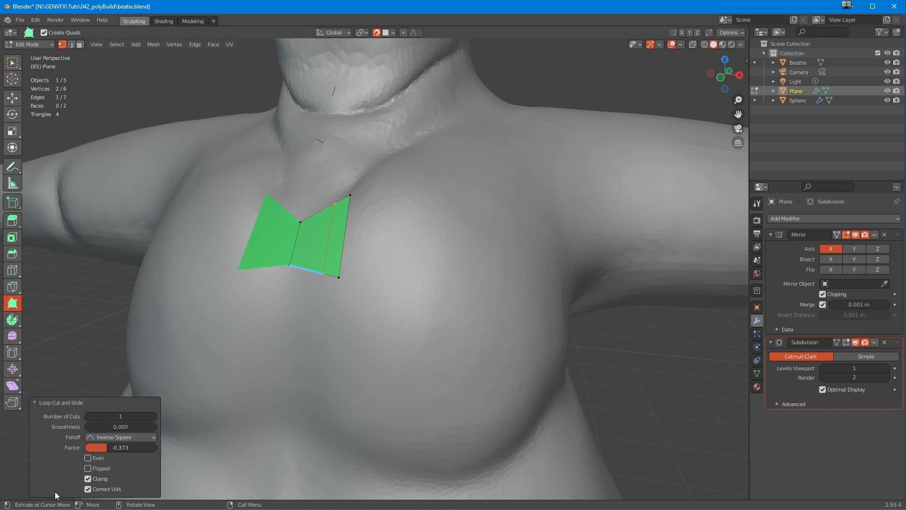
double_click(122, 448)
text(0)
key(Return)
key(ctrl+z)
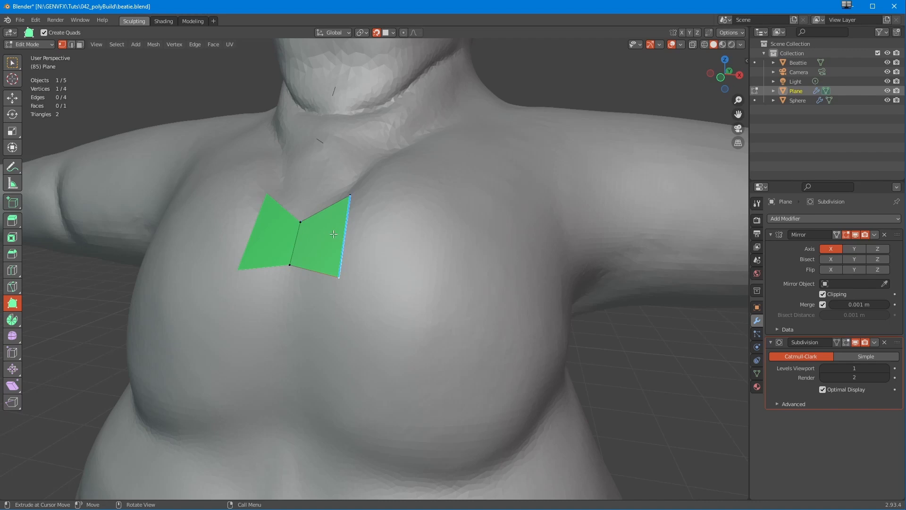
drag(352, 240, 349, 241)
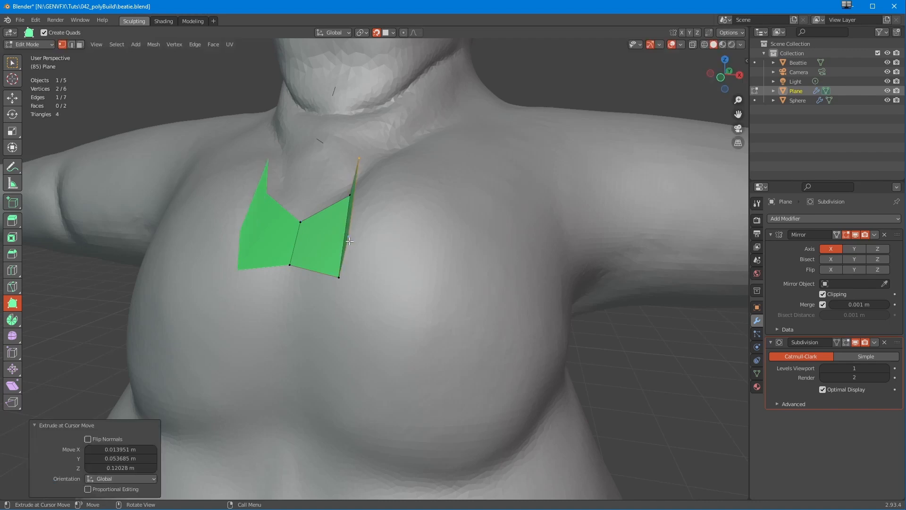
key(ctrl+z)
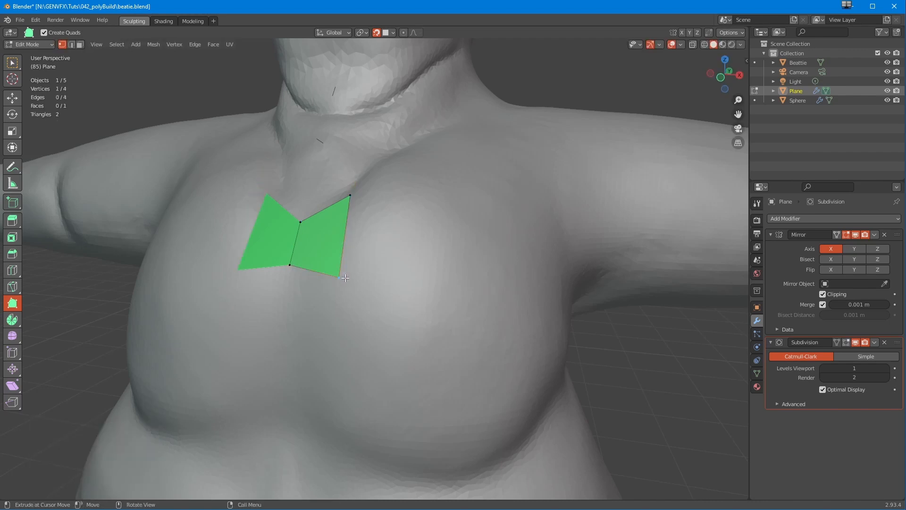
Turn snapping off, try a crosswise loop cut and small vertex moves on the plane, and undo these mesh edits.
key(shift+Tab)
key(ctrl+r)
click(312, 245)
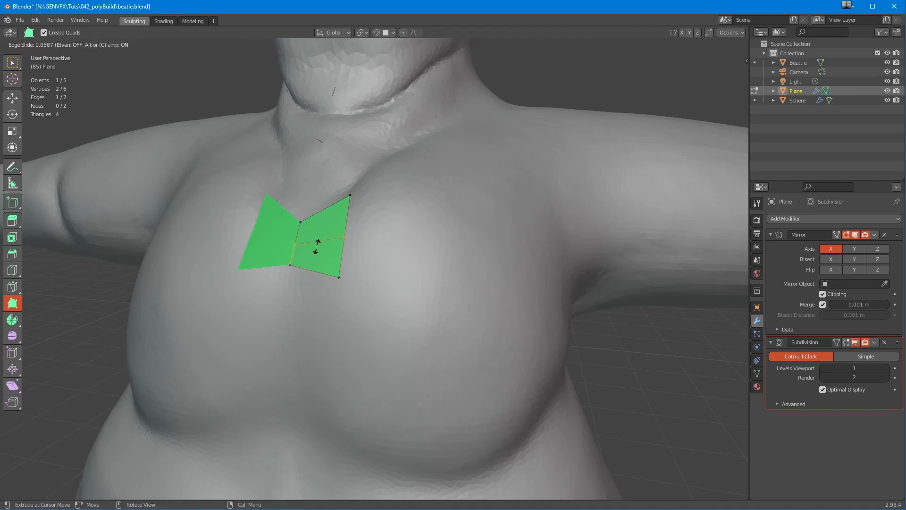
click(315, 246)
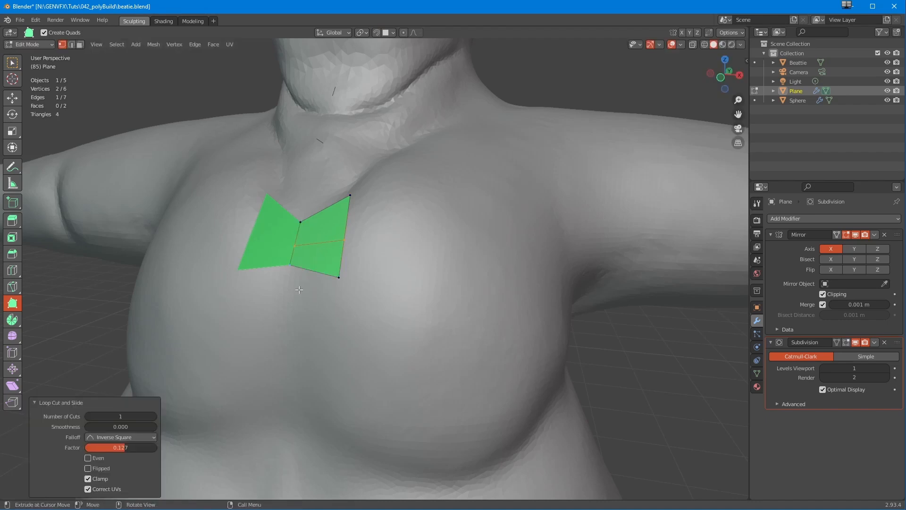
drag(344, 240, 340, 239)
drag(339, 278, 339, 279)
drag(350, 195, 353, 195)
mouse_move(321, 246)
middle_down()
mouse_move(396, 250)
mouse_move(322, 250)
mouse_move(326, 260)
middle_up()
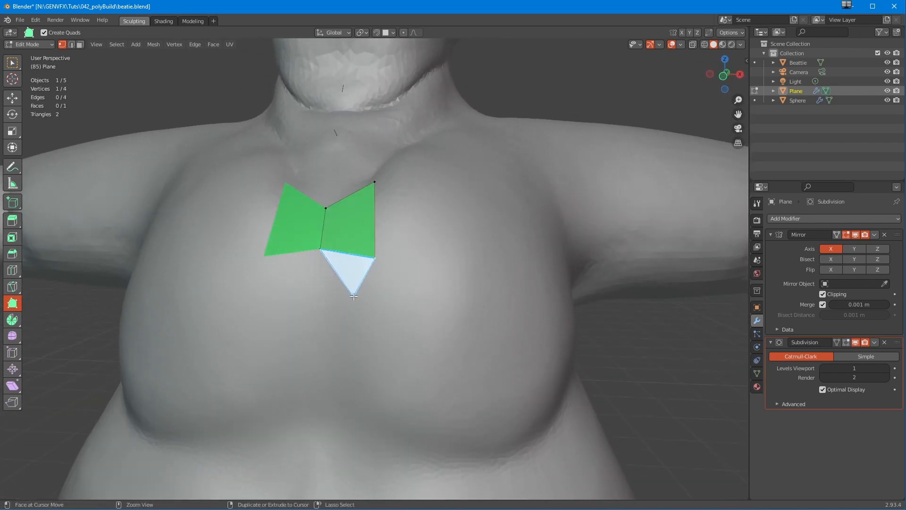
key(ctrl+z)
Adjust the outer vertices and use Poly Build to add quads below, beside and in the upper outer corner, forming a two-by-two patch.
middle_drag(352, 324, 352, 335)
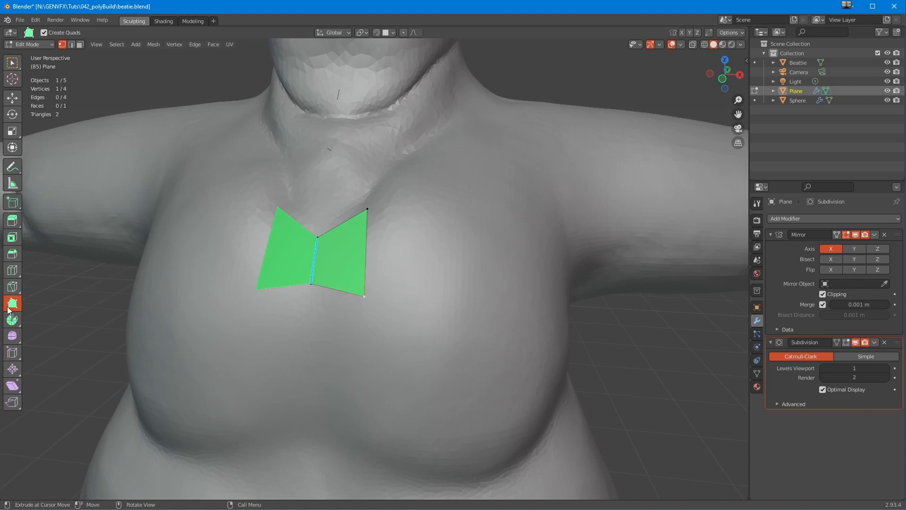
middle_drag(313, 262, 219, 269)
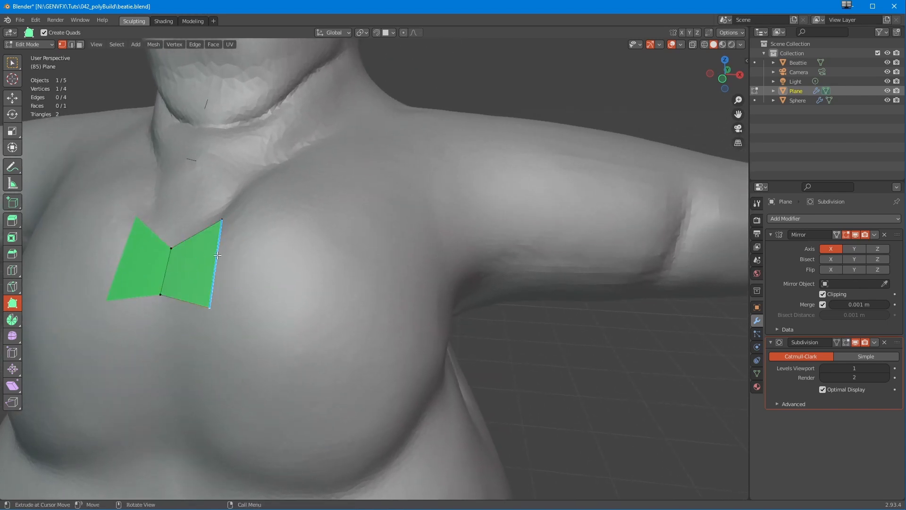
mouse_move(221, 222)
mouse_down()
mouse_move(279, 193)
mouse_move(255, 243)
mouse_move(221, 224)
mouse_up()
drag(211, 309, 189, 347)
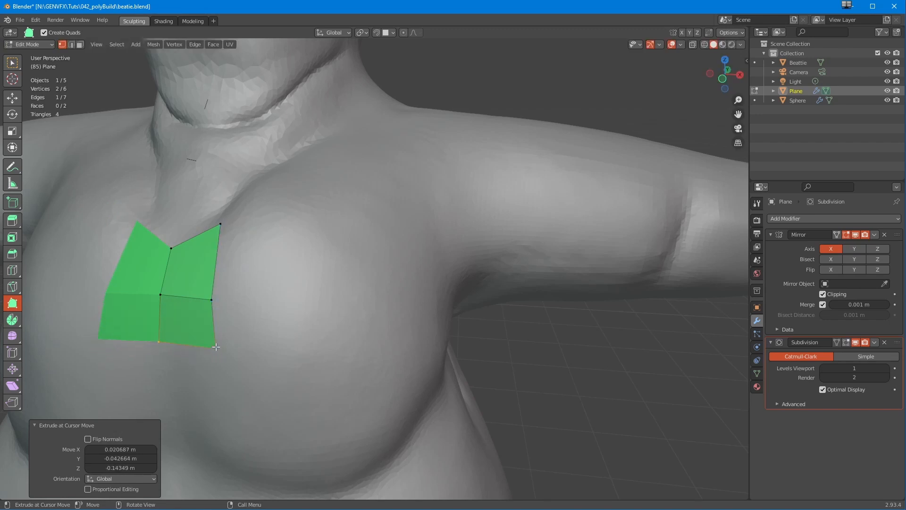
drag(218, 322, 279, 326)
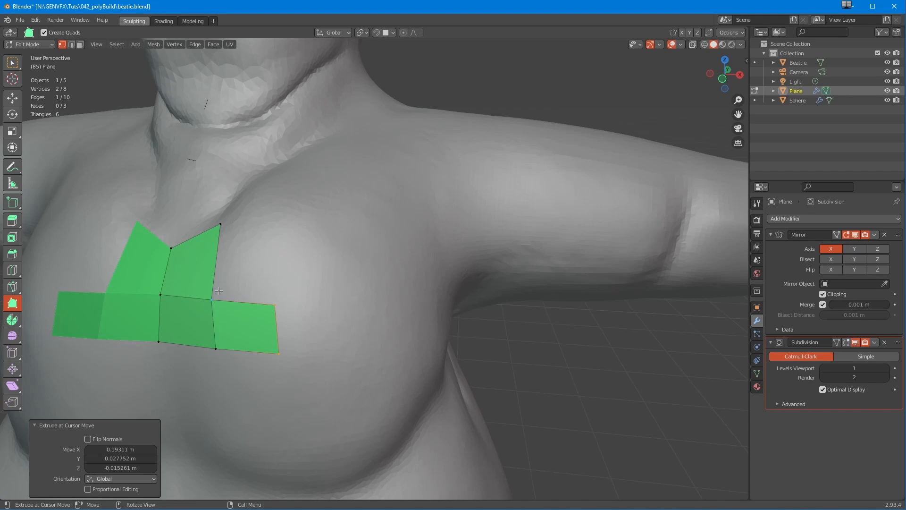
key(ctrl)
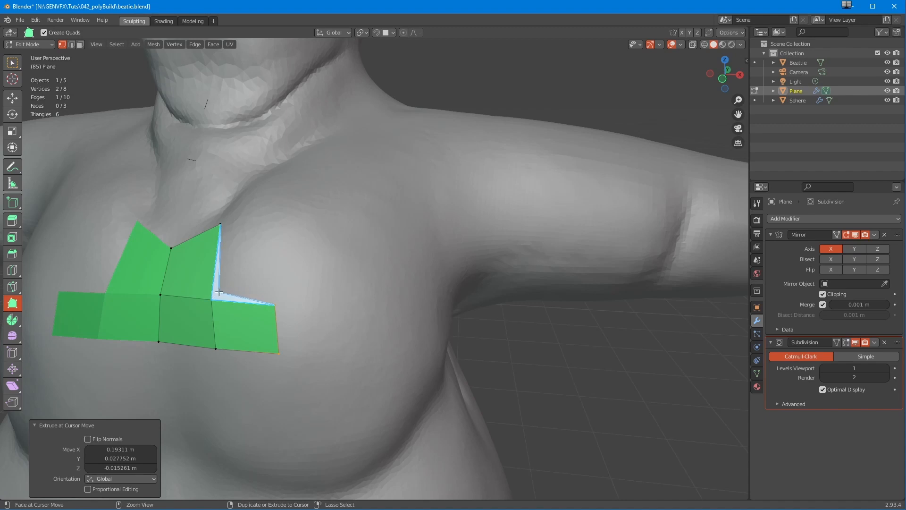
ctrl+drag(219, 293, 276, 215)
Turn snapping back on and reposition the patch's vertices so they snap to the chest surface.
middle_drag(276, 215, 246, 232)
key(shift+Tab)
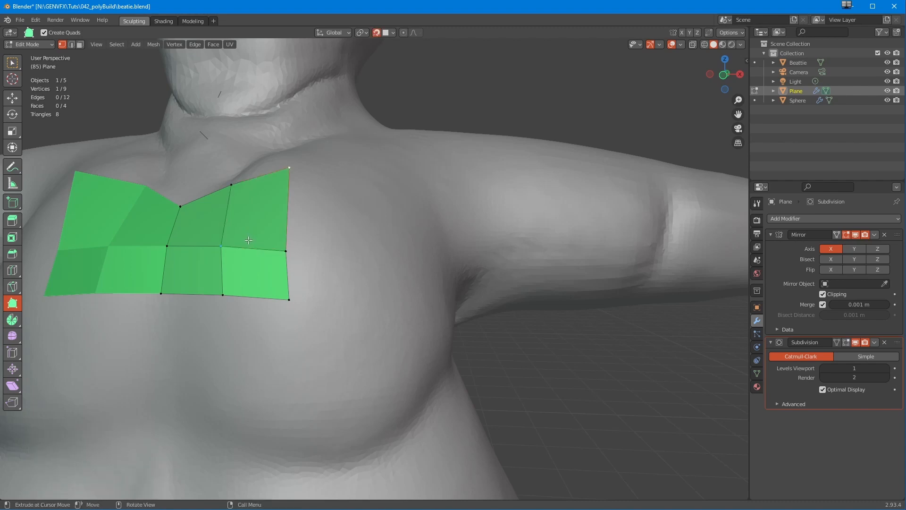
middle_drag(288, 171, 276, 202)
drag(277, 202, 273, 210)
drag(272, 289, 273, 281)
drag(276, 339, 275, 337)
drag(217, 335, 220, 337)
drag(157, 327, 162, 329)
drag(159, 280, 162, 281)
drag(172, 236, 171, 238)
drag(223, 214, 214, 224)
drag(273, 210, 252, 225)
Add two triangular faces to the patch's outer edges with Poly Build and adjust the upper triangle's tip.
mouse_move(220, 249)
middle_down()
mouse_move(237, 228)
mouse_move(237, 192)
mouse_move(226, 247)
middle_up()
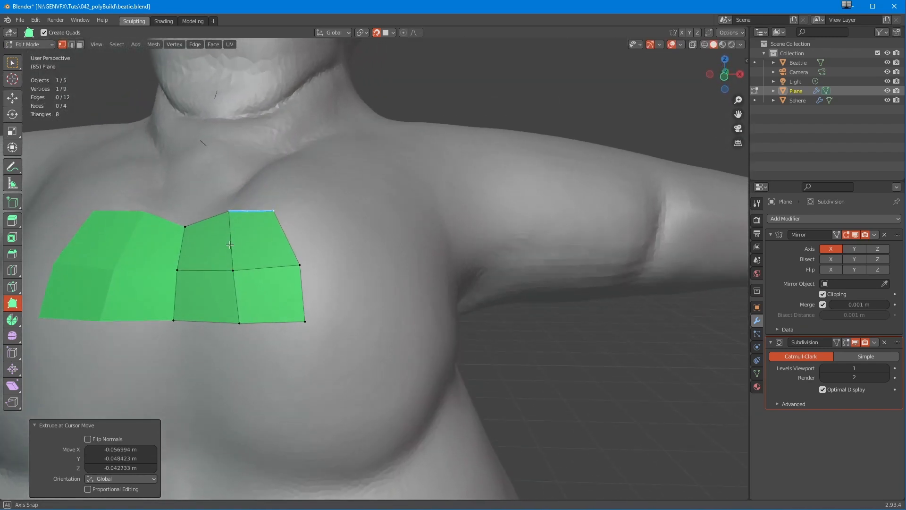
ctrl+drag(297, 244, 355, 230)
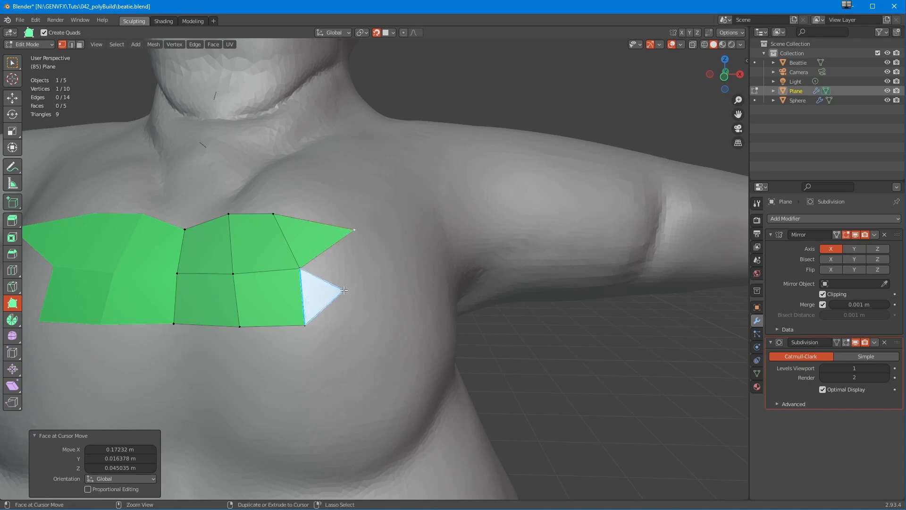
ctrl+drag(320, 306, 369, 290)
drag(355, 230, 358, 236)
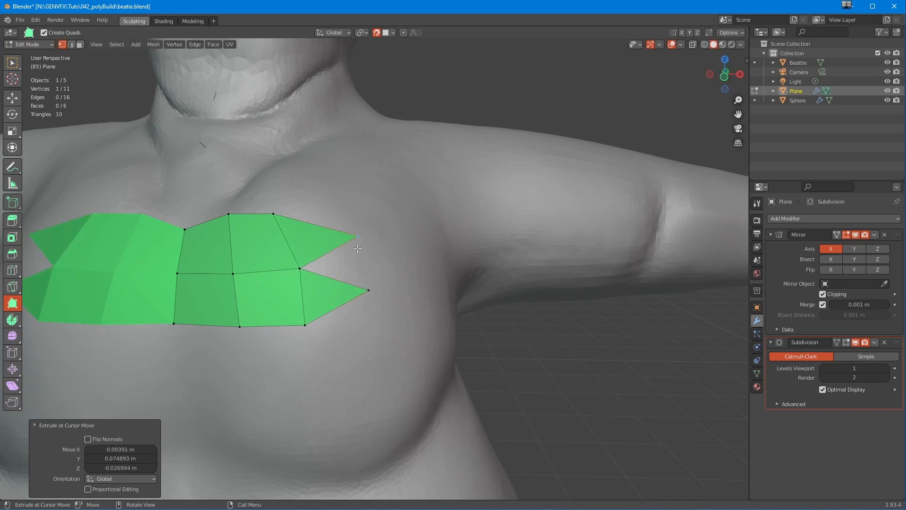
Fill the gap between the two outer triangles by extending the lower one into a quad, redoing the first attempt.
ctrl+drag(340, 277, 358, 236)
key(ctrl+z)
middle_drag(339, 292, 317, 299)
ctrl+drag(270, 299, 302, 255)
scroll(307, 278, up, 6)
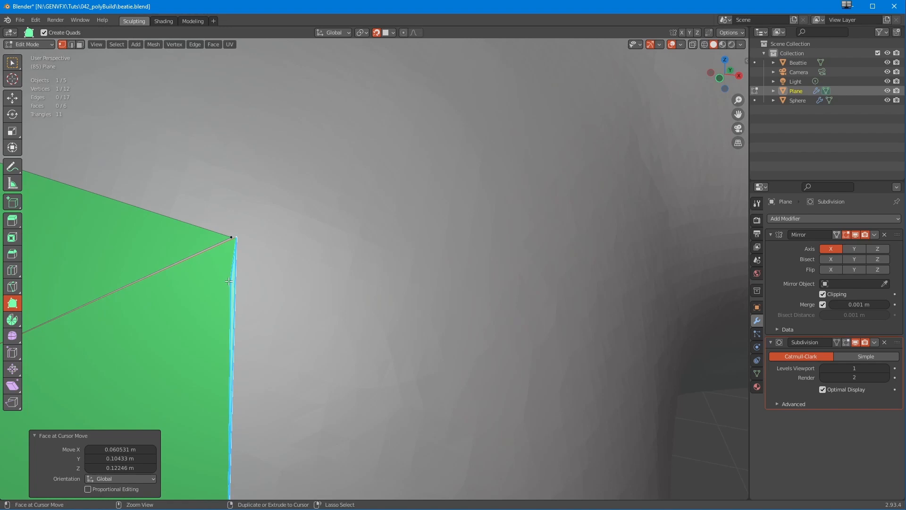
scroll(236, 288, down, 5)
middle_drag(246, 308, 214, 313)
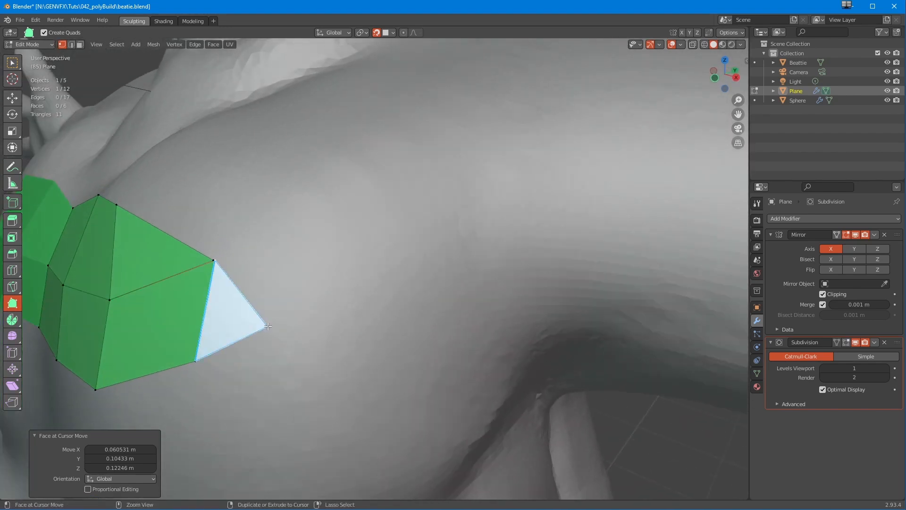
Undo the faces added beyond the two-by-two chest patch.
key(ctrl+z)
key(ctrl+z)
key(ctrl+z)
key(ctrl+z)
middle_drag(359, 280, 413, 272)
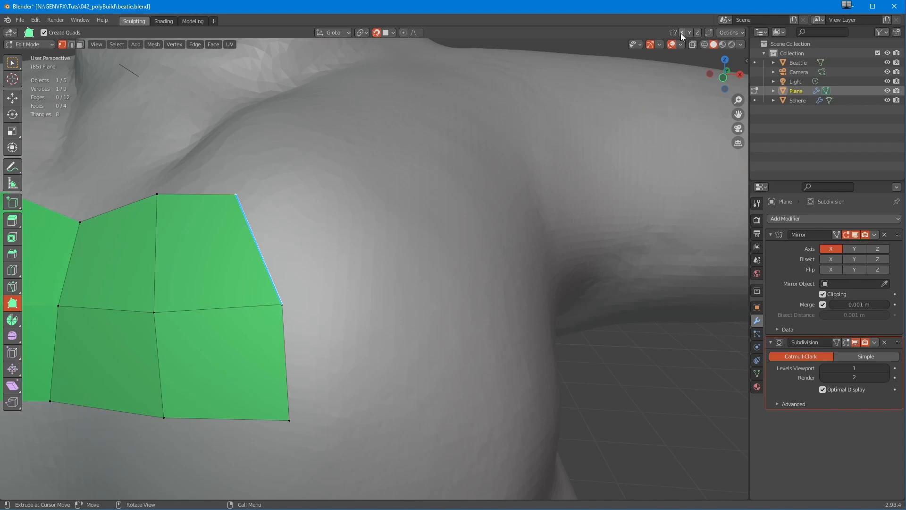
ctrl+middle_drag(293, 242, 293, 297)
shift+middle_drag(294, 298, 325, 325)
middle_drag(420, 243, 409, 217)
shift+middle_drag(409, 217, 410, 244)
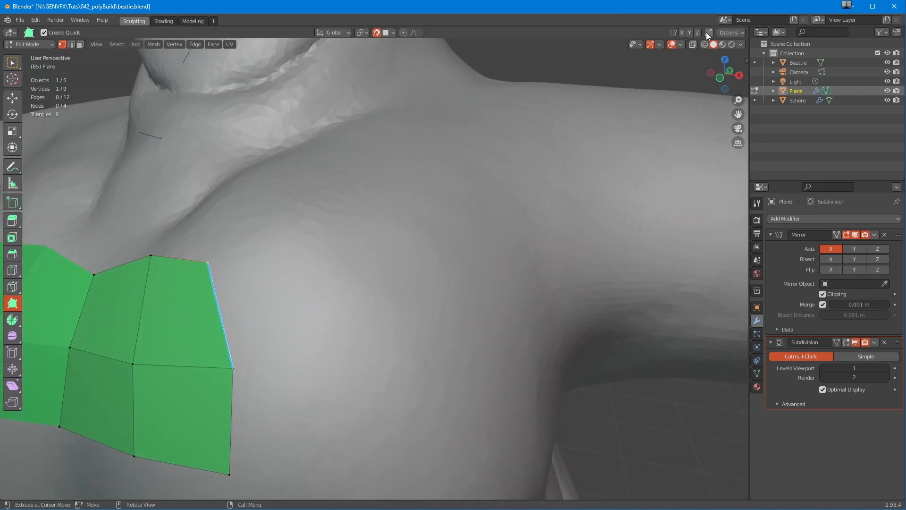
Enable Auto Merge for vertices and keep its threshold at 0.001 m.
click(709, 33)
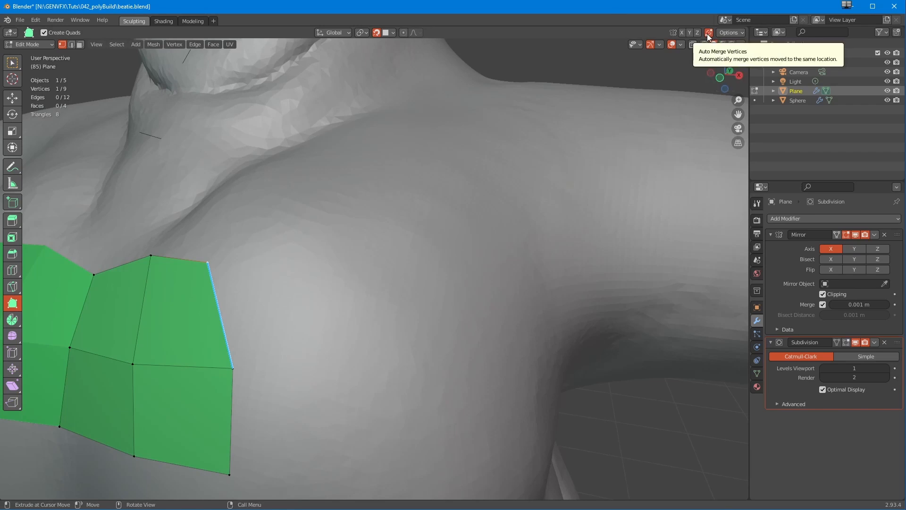
click(725, 34)
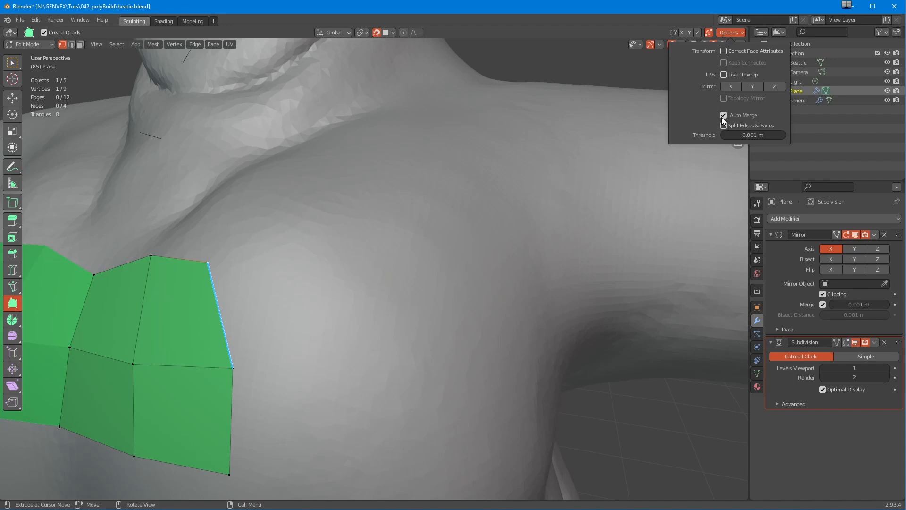
click(740, 135)
key(Return)
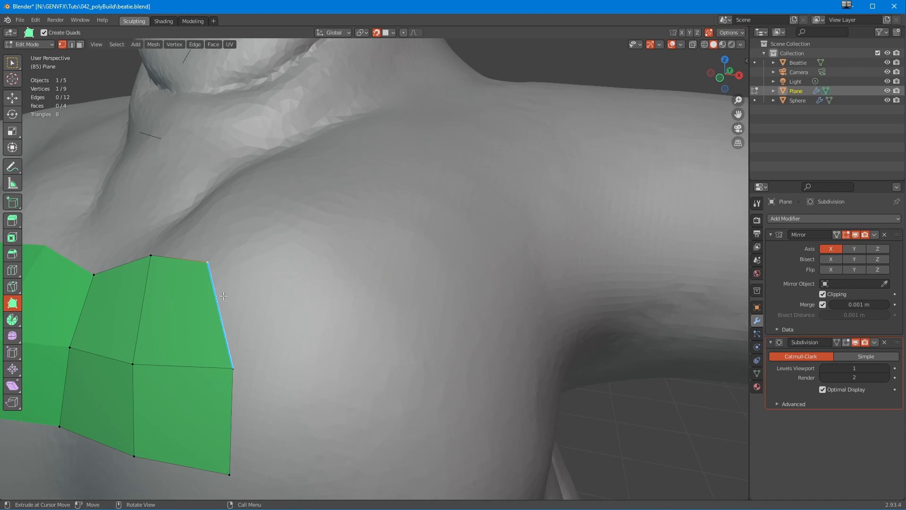
Extrude a quad from the patch's upper outer edge, adjust its lower corner, and try extending the lower edge to meet it.
drag(220, 308, 310, 248)
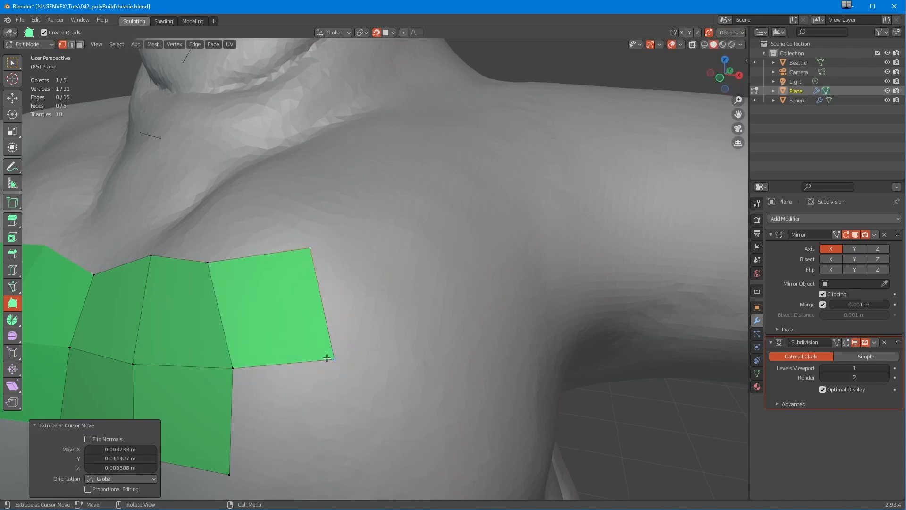
drag(335, 358, 321, 359)
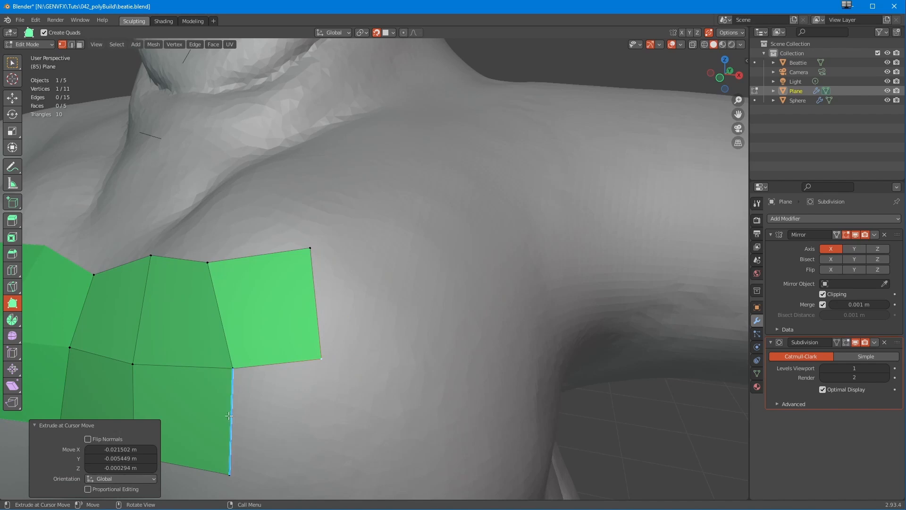
drag(240, 428, 322, 360)
middle_drag(307, 415, 303, 386)
key(ctrl+z)
key(ctrl+z)
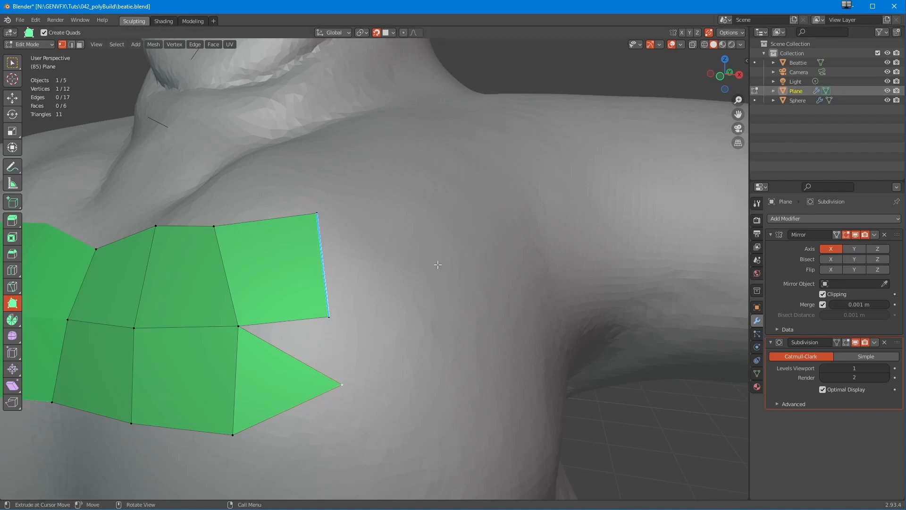
Try merging the lower triangle's tip into the adjacent quad's corner, then undo the last change.
click(730, 33)
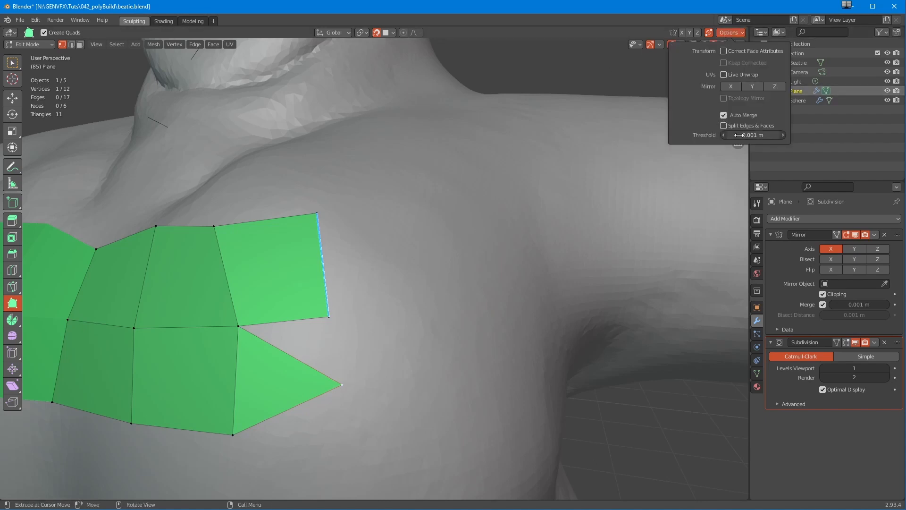
ctrl+middle_drag(357, 281, 278, 354)
shift+middle_drag(278, 354, 312, 338)
ctrl+middle_drag(312, 338, 326, 227)
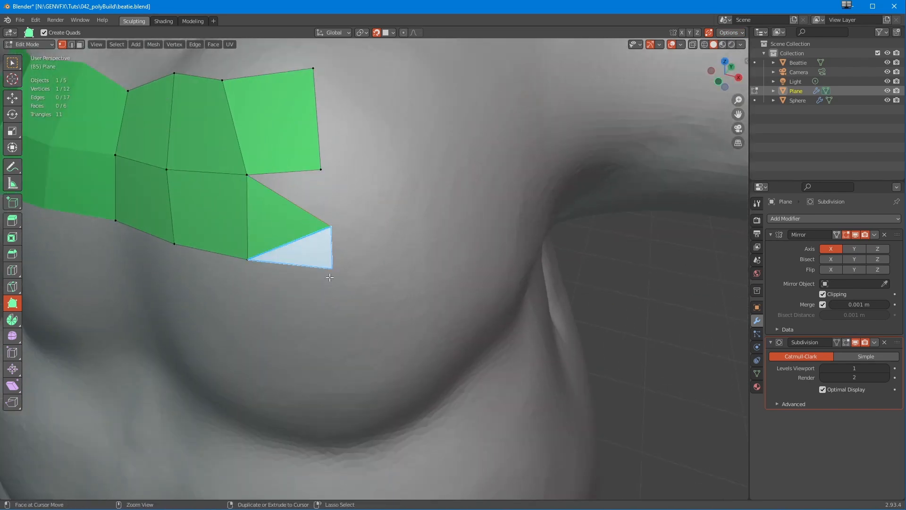
ctrl+middle_drag(330, 276, 257, 399)
shift+middle_drag(276, 335, 260, 239)
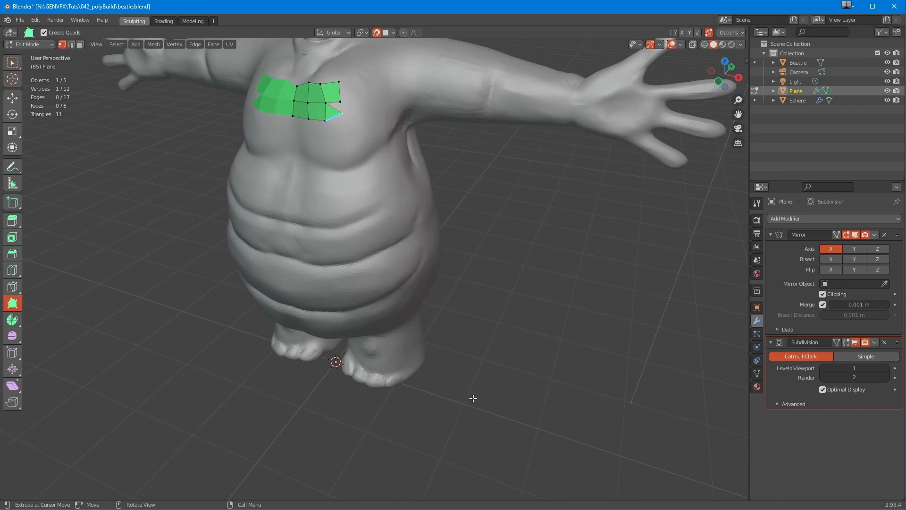
ctrl+middle_drag(314, 404, 313, 150)
scroll(314, 151, up, 6)
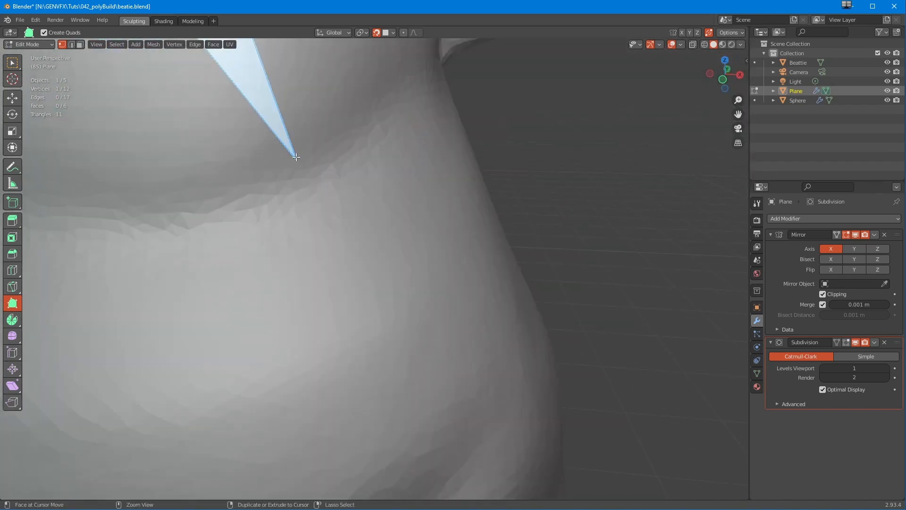
shift+middle_drag(297, 118, 279, 250)
drag(282, 261, 261, 168)
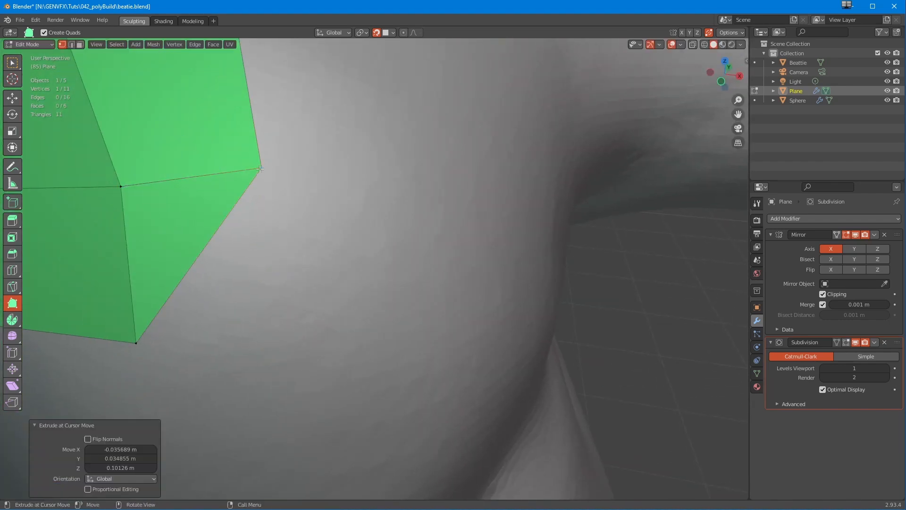
ctrl+drag(254, 260, 240, 263)
key(ctrl+z)
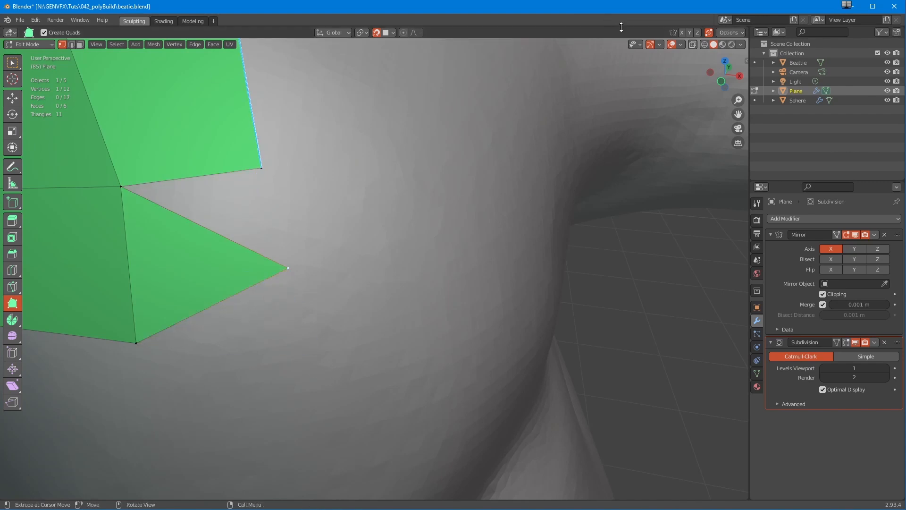
Review the Auto Merge threshold and examine the patch on the chest.
click(730, 33)
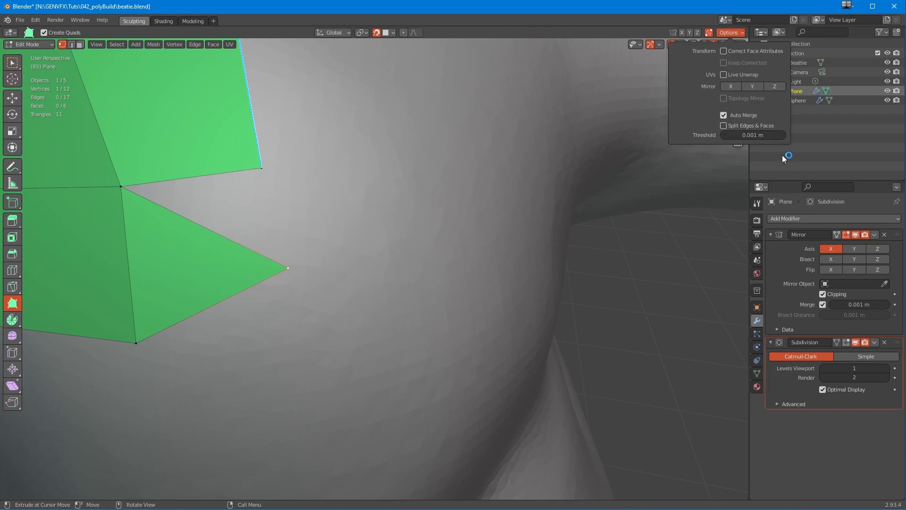
click(730, 32)
middle_drag(446, 227, 157, 345)
scroll(188, 359, down, 6)
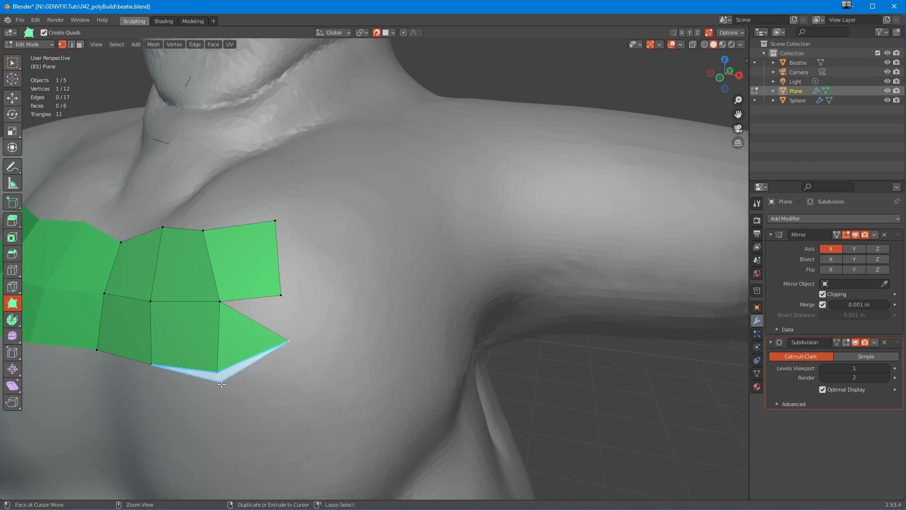
Delete the outer and lower faces with Poly Build, keeping only the upper quad beside the mirror line.
key(shift)
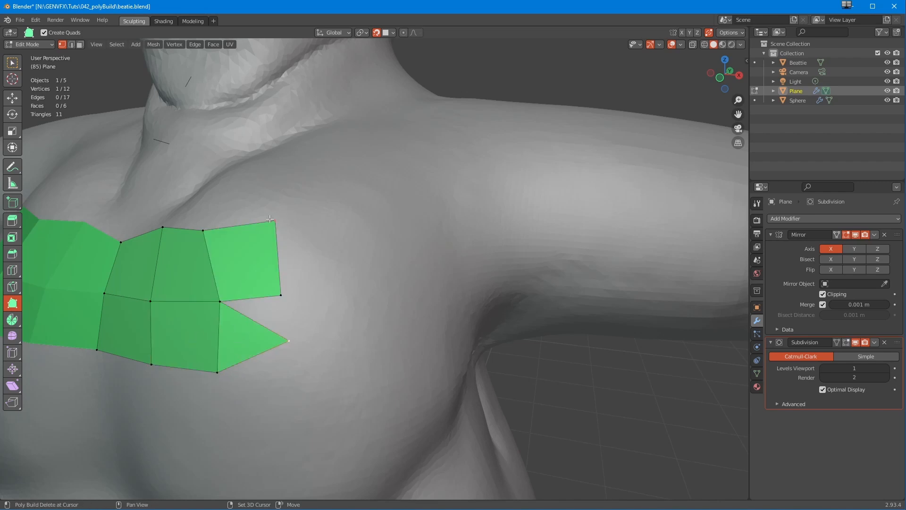
shift+click(236, 342)
shift+click(231, 279)
shift+click(196, 267)
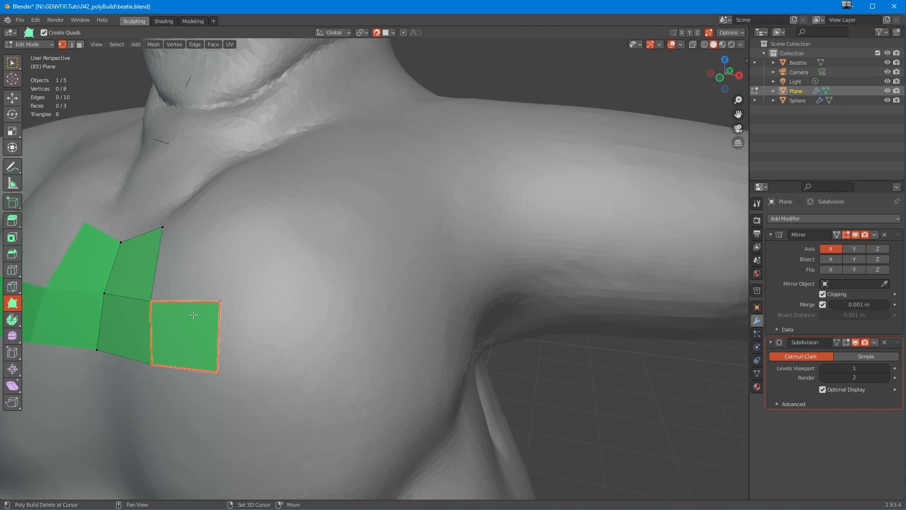
shift+click(191, 326)
shift+click(124, 336)
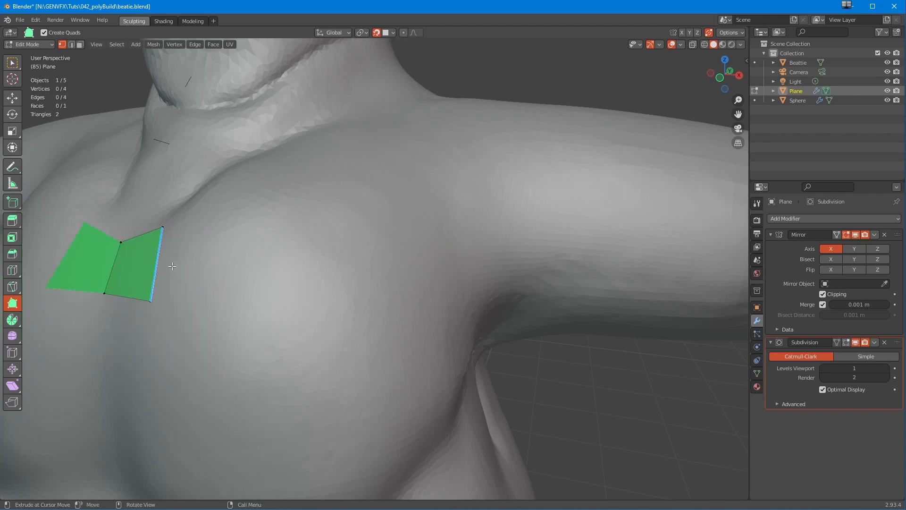
Raise the remaining quad's lower outer corner and extrude quads from its outer edge up along the base of the neck.
mouse_move(187, 291)
middle_down()
mouse_move(152, 281)
mouse_move(189, 281)
mouse_move(209, 335)
mouse_move(199, 330)
mouse_move(202, 344)
mouse_move(239, 405)
mouse_move(178, 356)
mouse_move(186, 362)
mouse_move(212, 320)
mouse_move(207, 310)
mouse_move(225, 347)
middle_up()
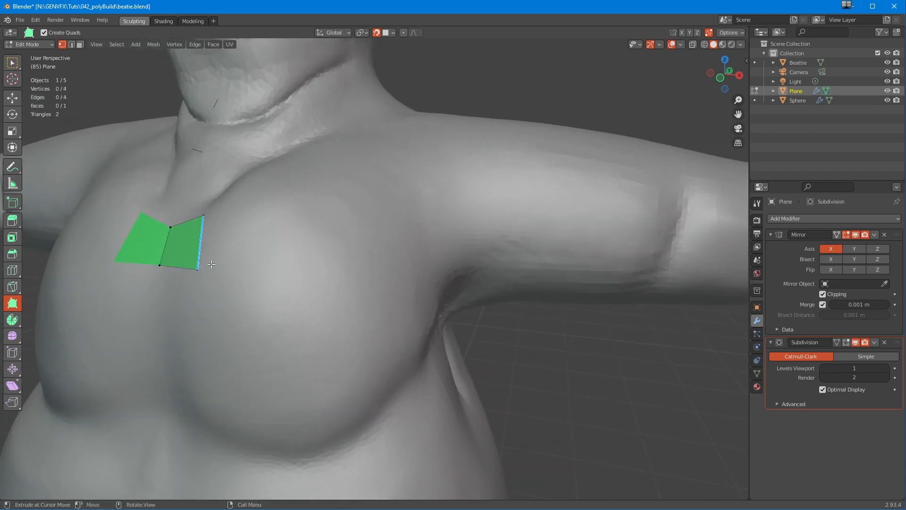
mouse_move(187, 289)
ctrl+middle_down()
mouse_move(229, 359)
mouse_move(205, 268)
ctrl+middle_up()
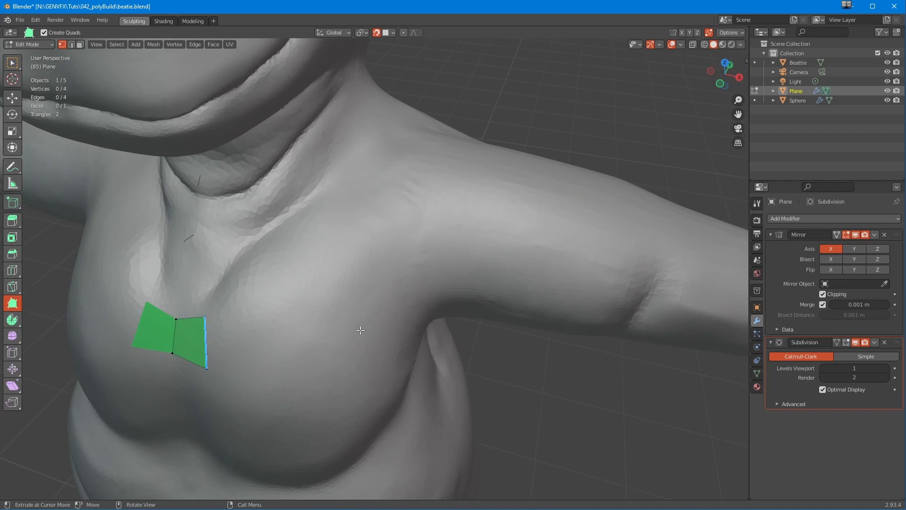
drag(208, 367, 206, 345)
middle_drag(207, 345, 260, 291)
drag(274, 287, 309, 263)
middle_drag(310, 263, 282, 287)
drag(288, 295, 319, 244)
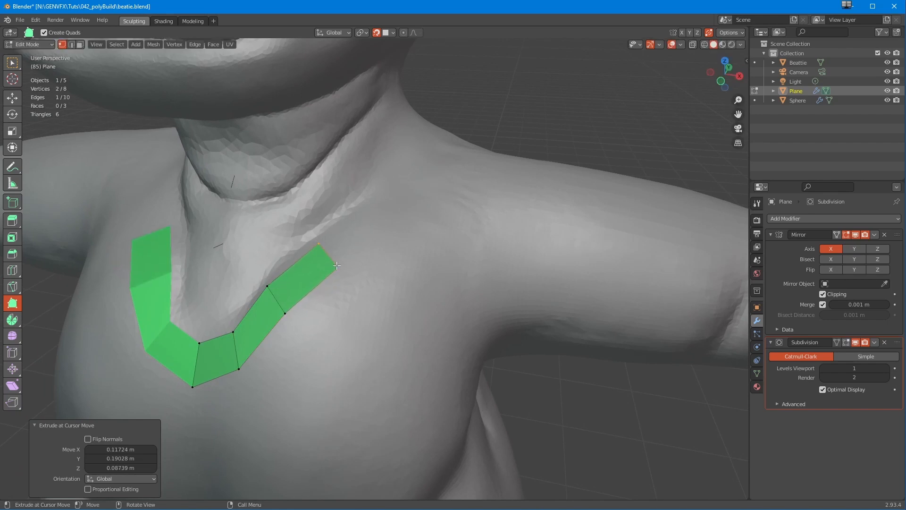
middle_drag(324, 248, 339, 301)
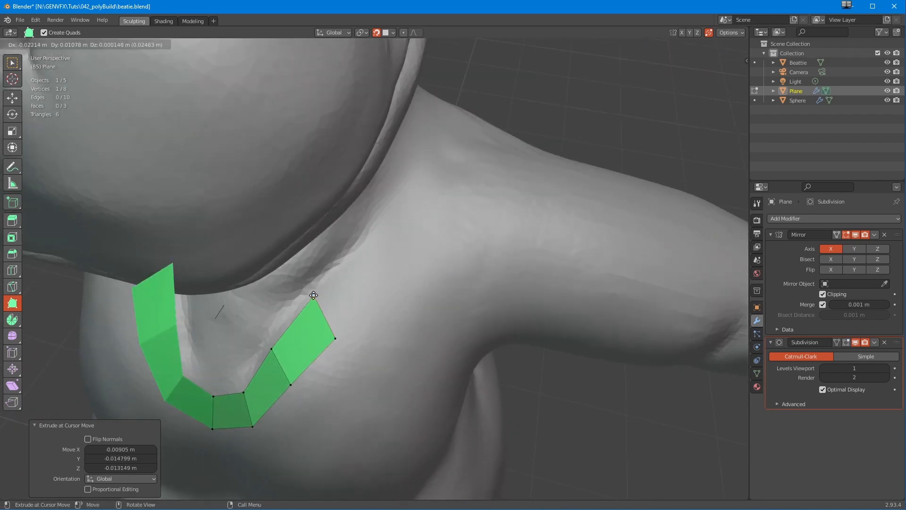
Continue the quad strip around the neck base over the shoulder and onto the back, adjusting its corners to follow the surface.
drag(328, 319, 362, 245)
drag(390, 288, 384, 283)
middle_drag(384, 282, 331, 223)
drag(331, 223, 394, 189)
drag(392, 224, 418, 213)
middle_drag(418, 213, 346, 235)
drag(377, 213, 430, 227)
middle_drag(430, 228, 402, 219)
drag(403, 219, 467, 303)
middle_drag(460, 298, 396, 230)
drag(354, 203, 366, 267)
middle_drag(302, 264, 433, 296)
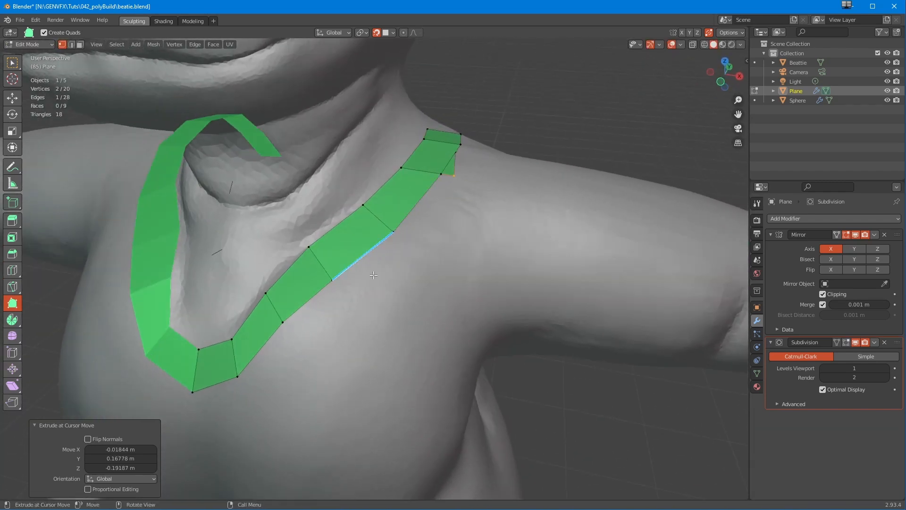
Extend the strip across the upper back to the mirror line, repositioning its end vertices to close the neck loop.
middle_drag(332, 302, 432, 258)
middle_drag(349, 292, 364, 339)
drag(372, 353, 416, 311)
drag(366, 294, 383, 277)
drag(335, 359, 366, 331)
middle_drag(364, 330, 321, 309)
drag(321, 309, 384, 311)
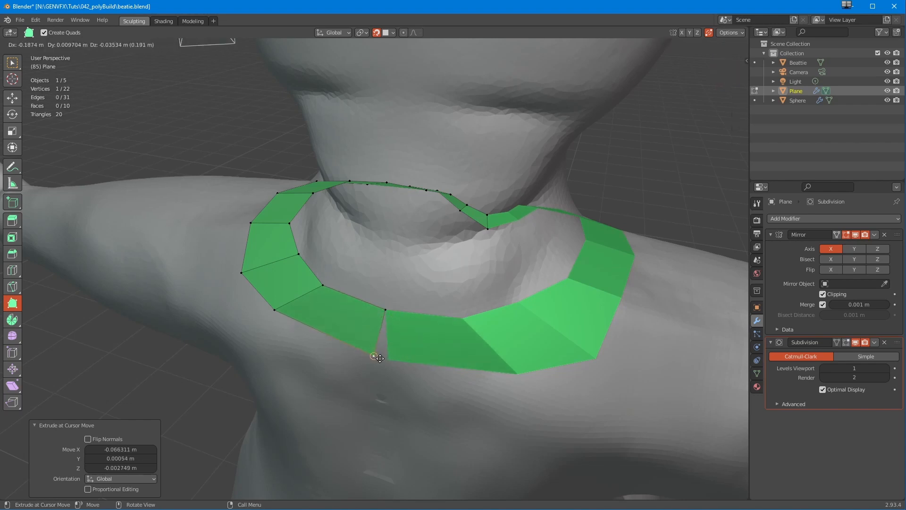
Reposition the loop's vertices on the back and shoulder to even out the quads.
middle_drag(350, 354, 433, 246)
drag(432, 246, 445, 240)
drag(376, 282, 405, 288)
drag(317, 255, 341, 262)
middle_drag(354, 267, 463, 263)
middle_drag(407, 362, 513, 337)
middle_drag(370, 316, 408, 302)
middle_drag(282, 312, 359, 304)
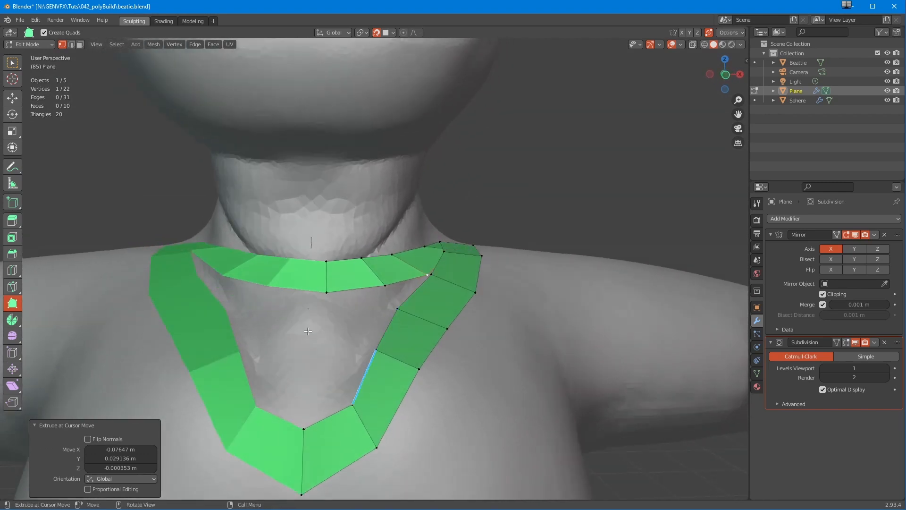
Extrude a quad from the loop's front inner edge and build an inner row of quads up the neck's side.
middle_drag(308, 332, 285, 421)
drag(268, 427, 267, 405)
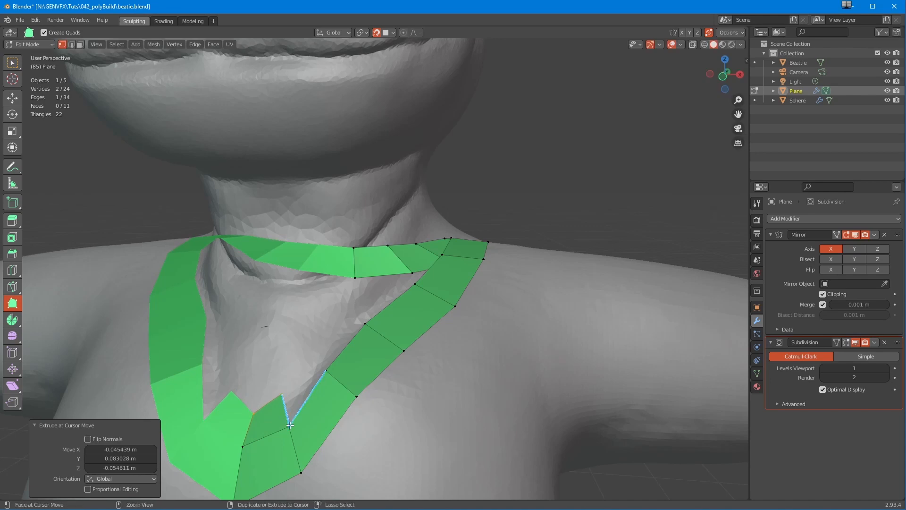
drag(290, 419, 296, 392)
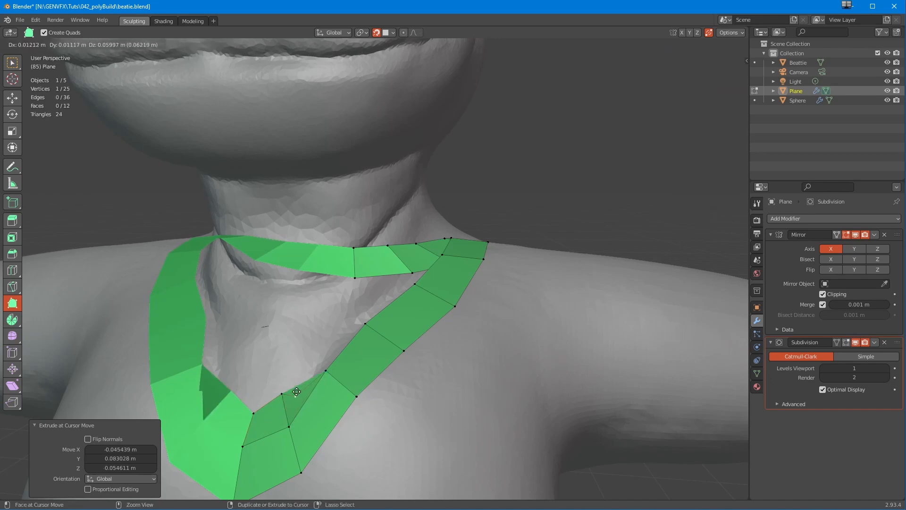
drag(307, 359, 331, 352)
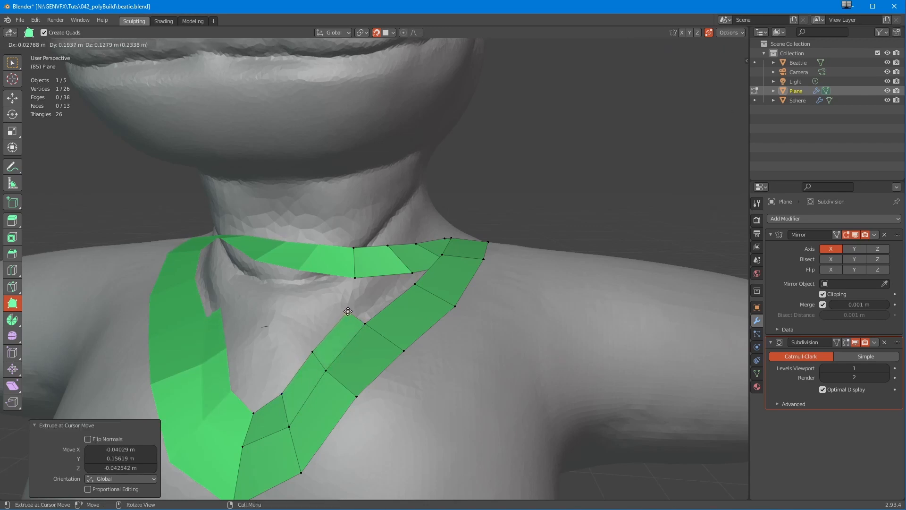
ctrl+drag(350, 307, 350, 307)
middle_drag(350, 307, 296, 343)
ctrl+drag(298, 339, 341, 319)
middle_drag(341, 319, 338, 306)
ctrl+drag(343, 302, 445, 261)
Continue the inner row of quads around the back of the neck to the mirror line, redoing one misplaced face.
middle_drag(417, 271, 341, 296)
ctrl+drag(335, 301, 391, 322)
middle_drag(391, 322, 366, 304)
ctrl+drag(361, 317, 404, 324)
middle_drag(403, 324, 354, 330)
ctrl+drag(329, 324, 376, 329)
key(ctrl+z)
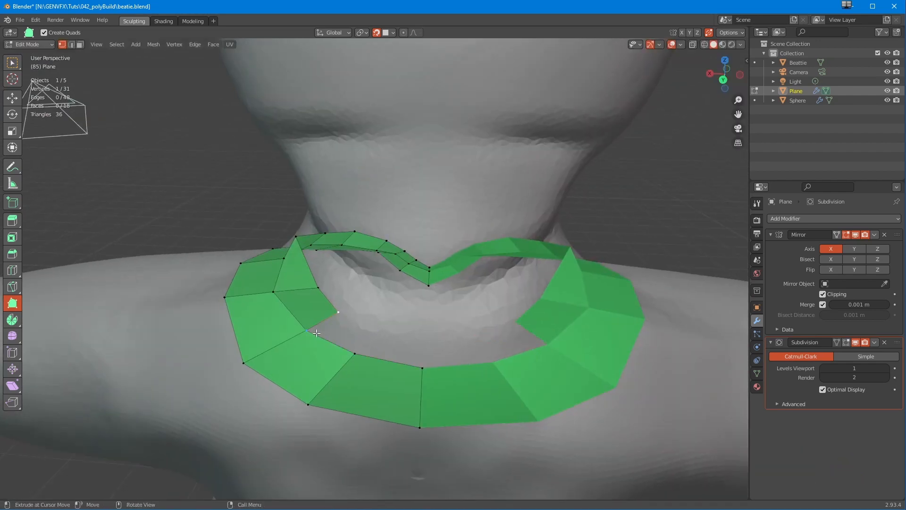
ctrl+drag(315, 330, 428, 335)
Adjust the vertices of both rows around the back and side of the neck to even their spacing.
middle_drag(429, 336, 376, 316)
drag(367, 318, 373, 307)
middle_drag(373, 307, 298, 309)
drag(381, 316, 463, 299)
middle_drag(453, 301, 417, 312)
drag(420, 322, 348, 310)
middle_drag(313, 307, 339, 317)
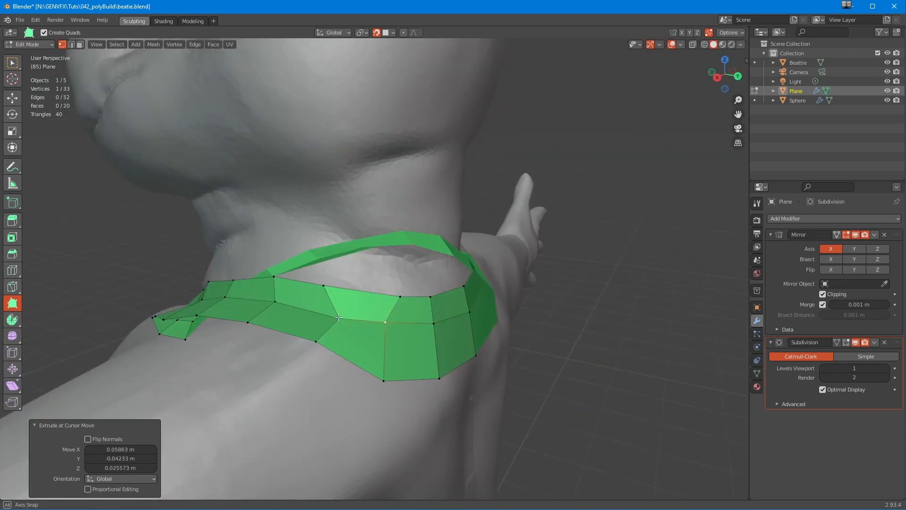
drag(397, 297, 381, 293)
drag(324, 286, 339, 289)
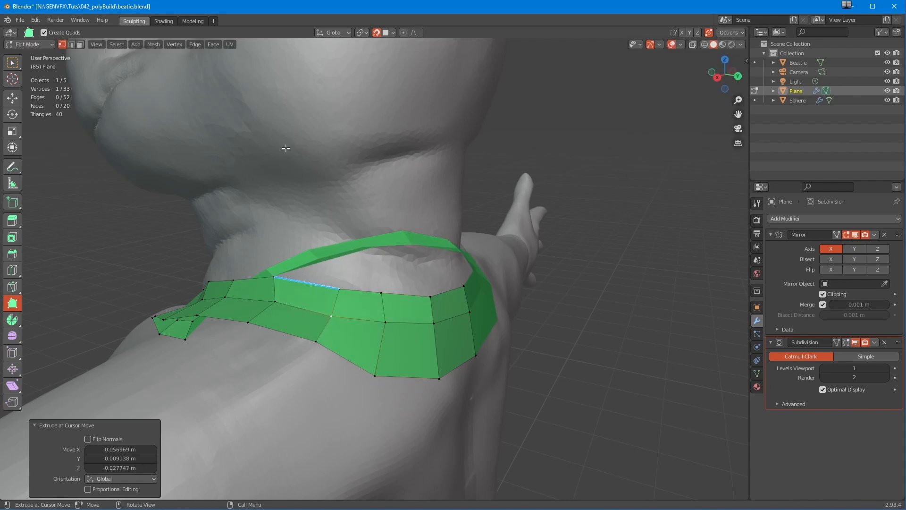
Inspect the finished two-row neck loop from the side and front, and turn snapping off.
middle_drag(226, 348, 296, 366)
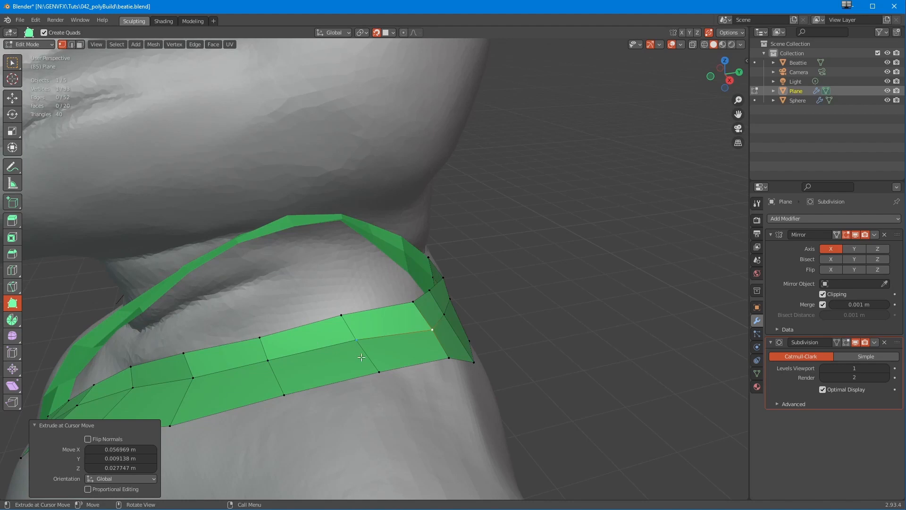
middle_drag(361, 357, 299, 420)
scroll(366, 358, down, 3)
middle_drag(295, 387, 295, 368)
ctrl+middle_drag(295, 373, 425, 280)
middle_drag(321, 377, 329, 369)
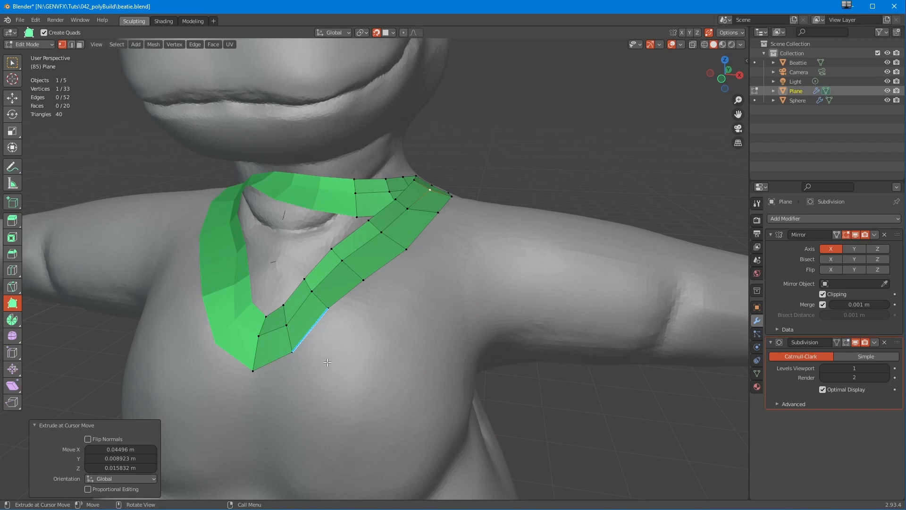
key(shift+Tab)
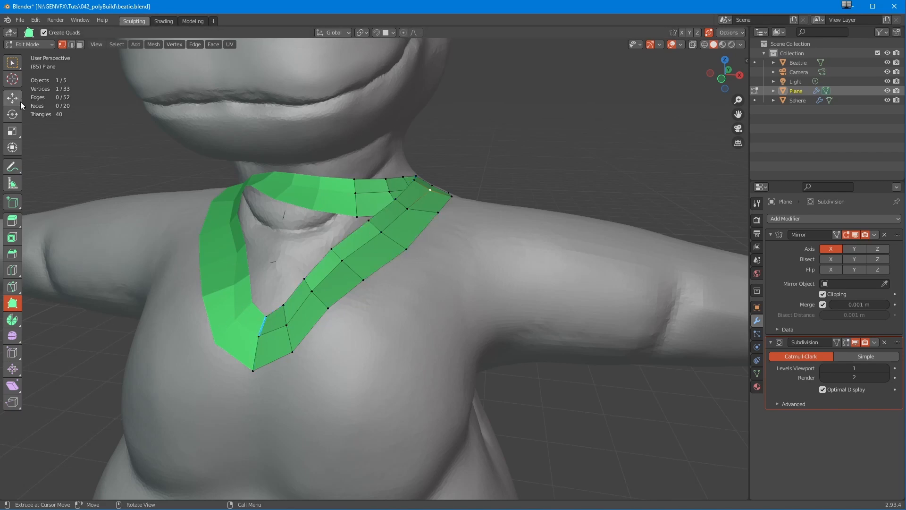
With snapping on, extrude the neck loop's outer front edges downward to form a wide row of faces over the chest.
key(shift+Tab)
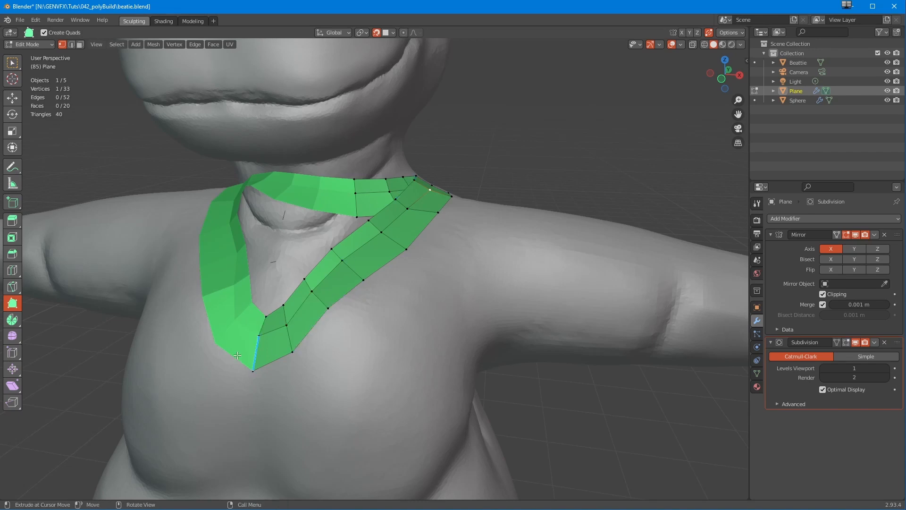
click(13, 63)
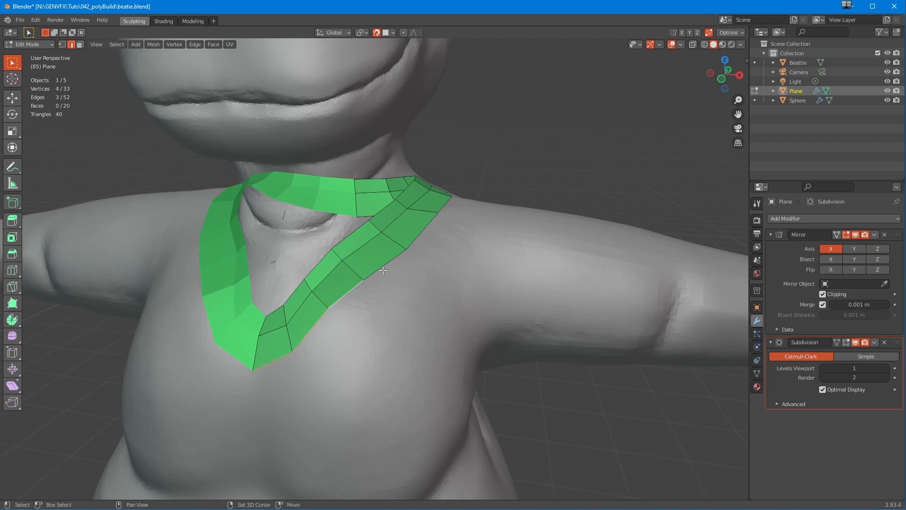
middle_drag(432, 392, 436, 387)
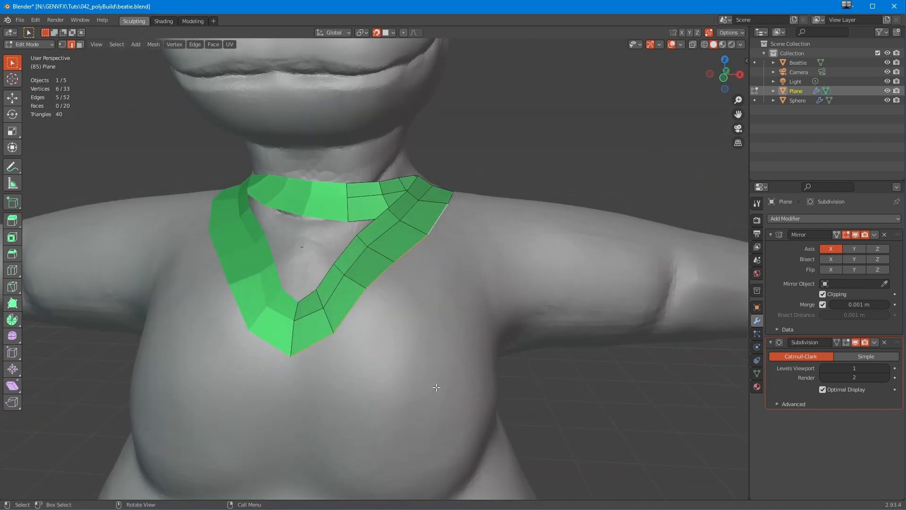
key(e)
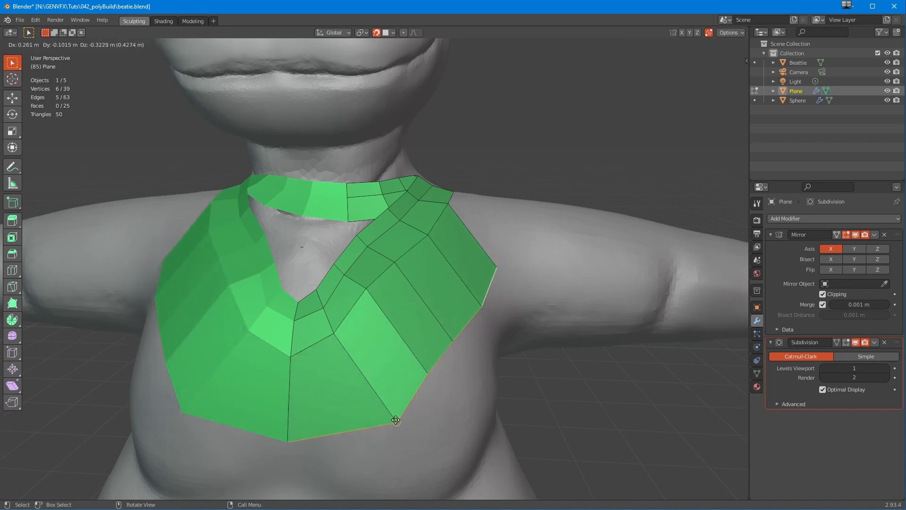
click(389, 401)
middle_drag(390, 401, 330, 389)
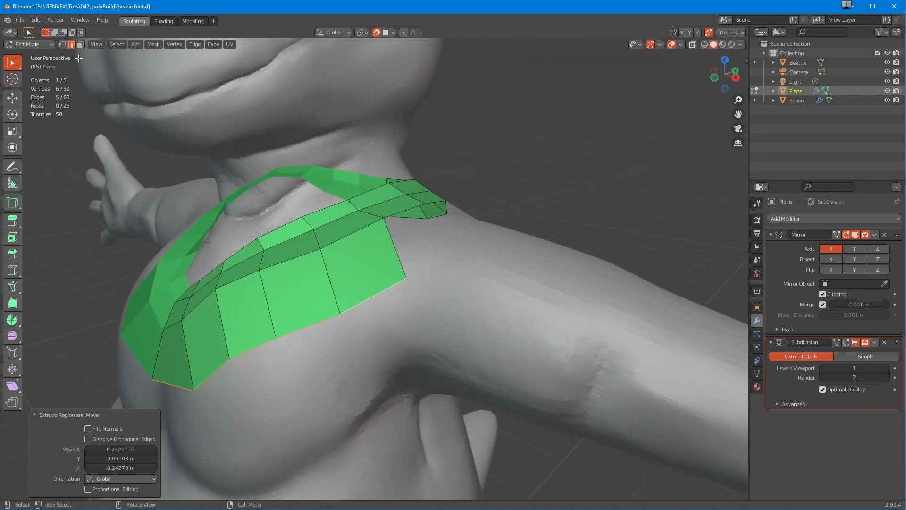
Adjust the new row's outer vertices with Poly Build so they sit on the shoulder and chest surface up to the mirror line.
click(12, 304)
drag(407, 279, 402, 278)
drag(341, 314, 340, 311)
drag(276, 339, 274, 341)
drag(230, 359, 227, 359)
middle_drag(226, 358, 240, 354)
drag(240, 389, 229, 371)
drag(175, 390, 184, 375)
middle_drag(185, 375, 390, 355)
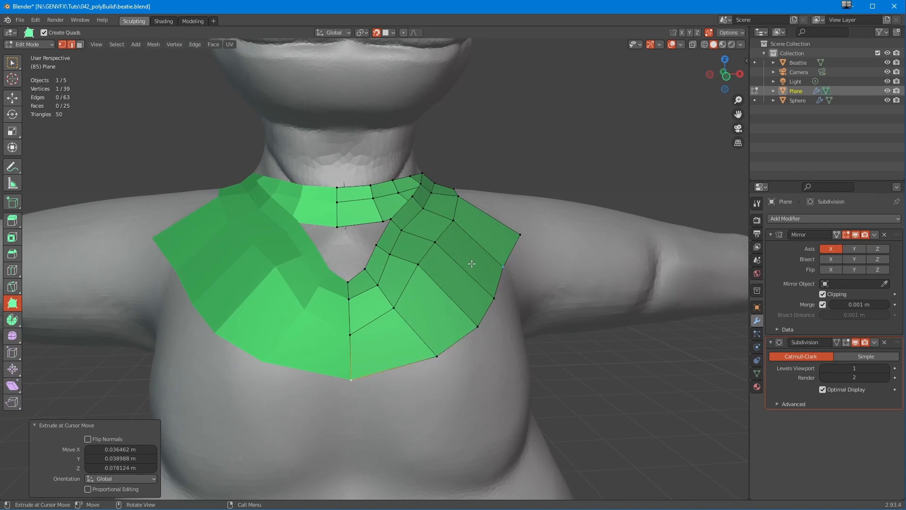
Turn snapping off and add one centred loop cut through the wide chest row.
click(4, 272)
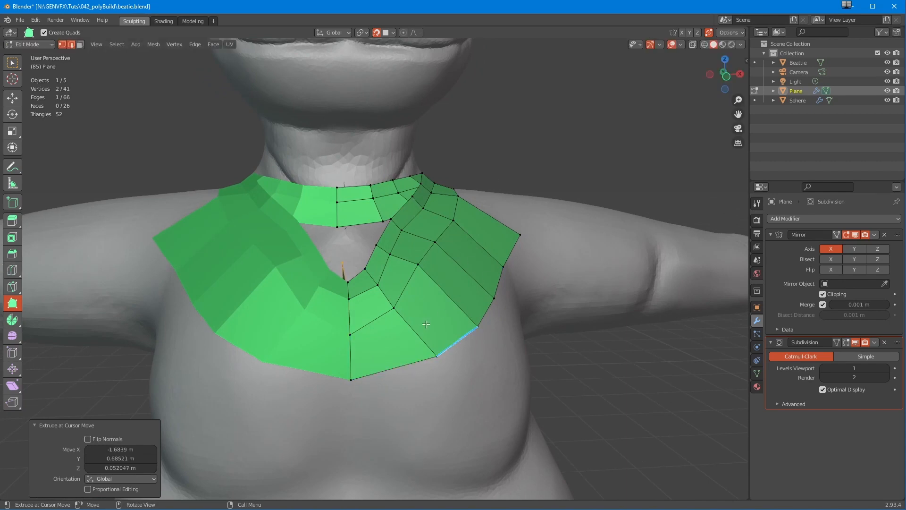
click(12, 272)
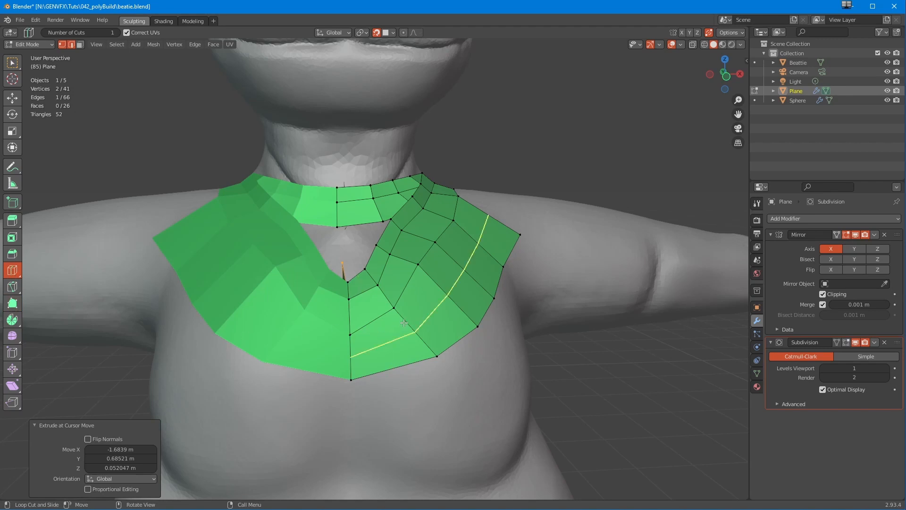
key(shift+Tab)
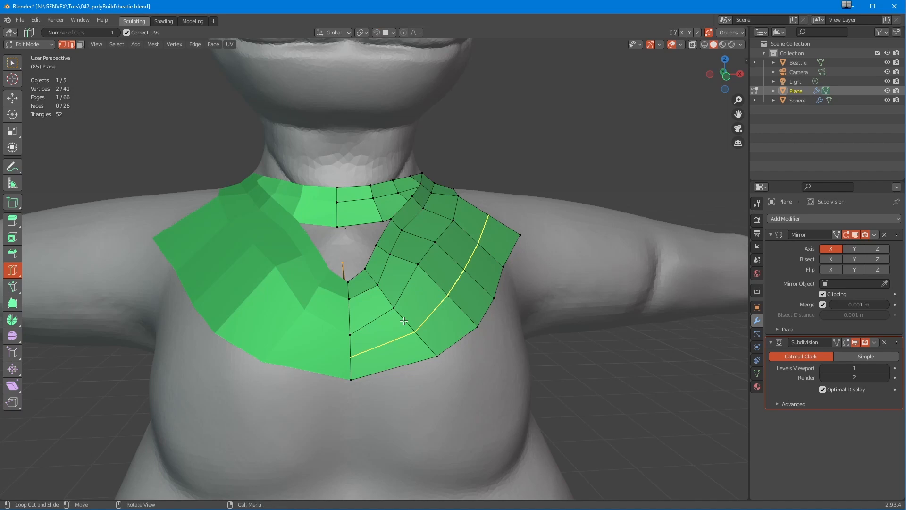
click(404, 320)
middle_drag(348, 370, 341, 386)
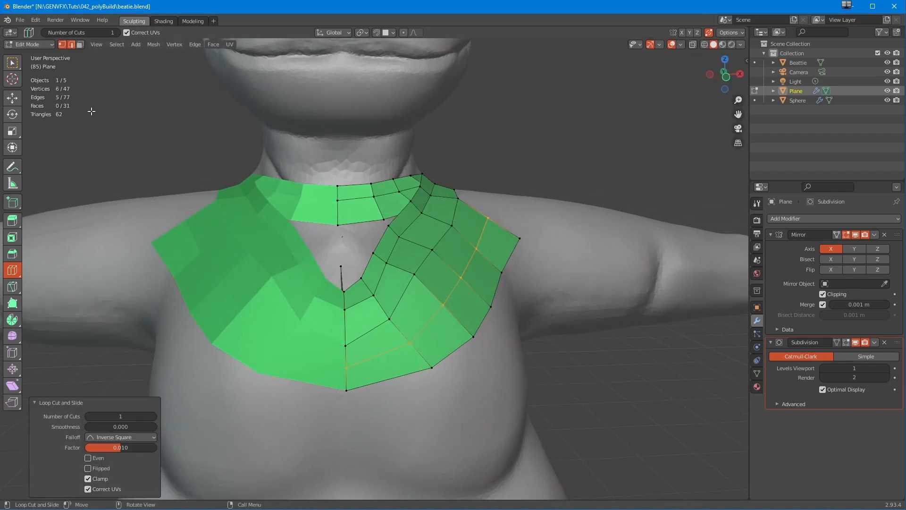
Nudge the vertices of the new middle loop onto the chest surface with Poly Build.
click(13, 303)
click(411, 344)
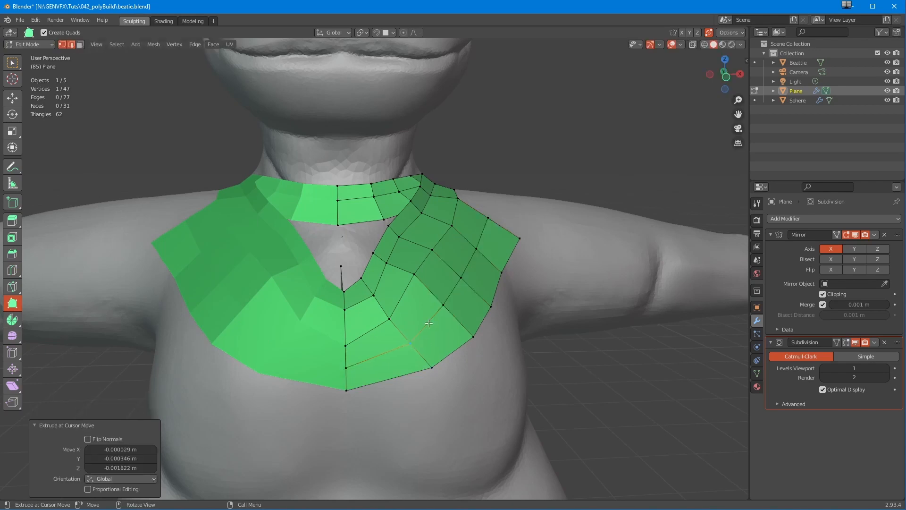
click(461, 278)
middle_drag(484, 231, 423, 247)
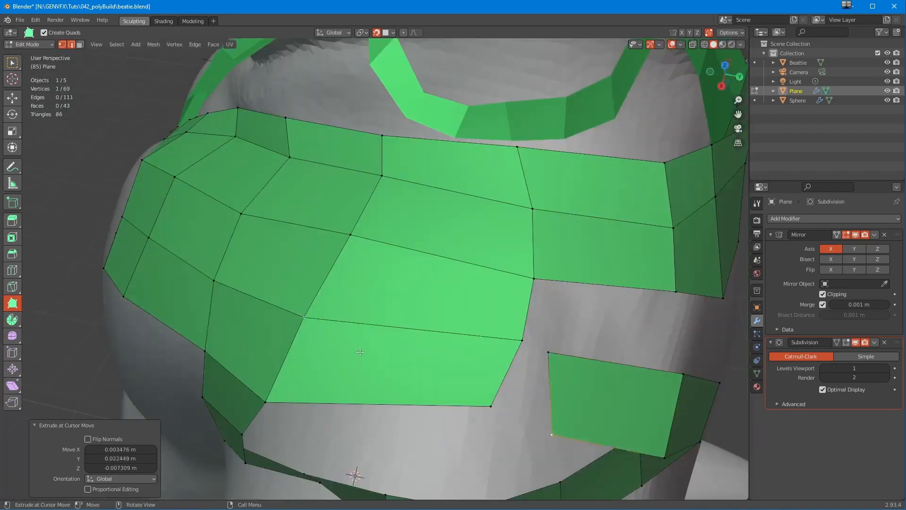
Join the shoulder strip's end edge to the detached quad of the arm loop and adjust neighbouring arm-loop vertices.
ctrl+drag(491, 410, 494, 418)
ctrl+drag(495, 418, 495, 418)
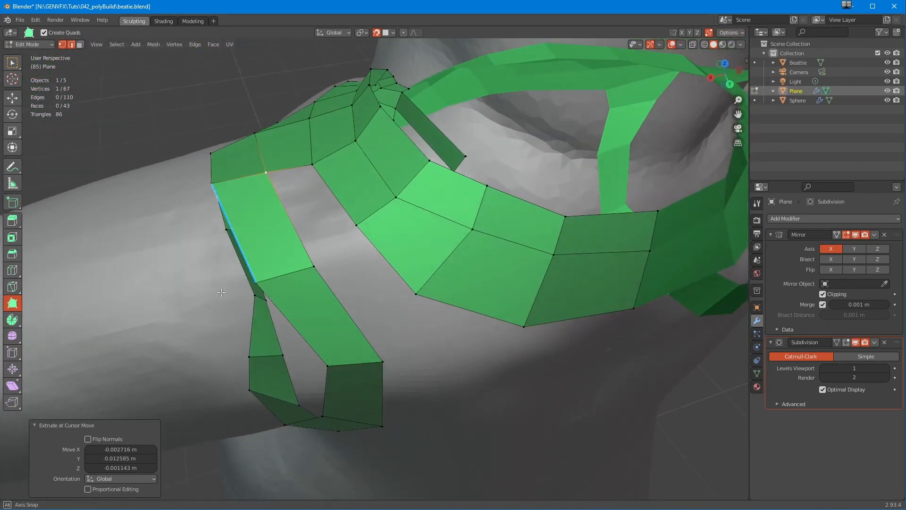
middle_drag(221, 293, 203, 234)
drag(241, 197, 242, 185)
drag(271, 276, 261, 269)
middle_drag(252, 358, 414, 402)
middle_drag(505, 397, 320, 443)
middle_drag(304, 197, 352, 237)
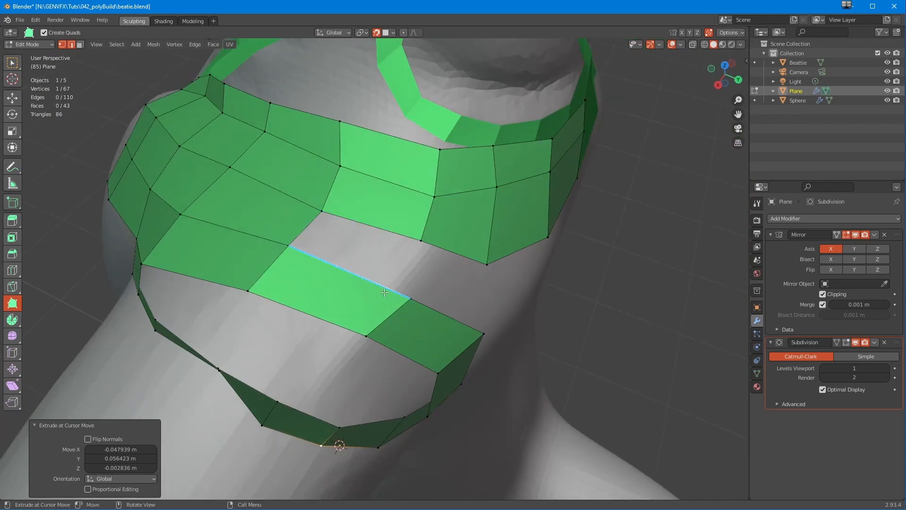
Turn snapping off and fill the gap between the shoulder strip and the back rows with two faces.
click(16, 97)
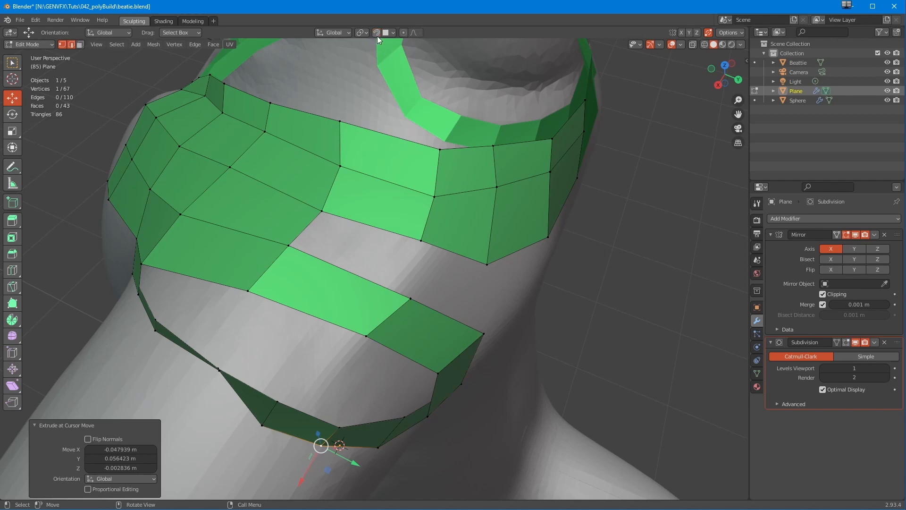
click(303, 226)
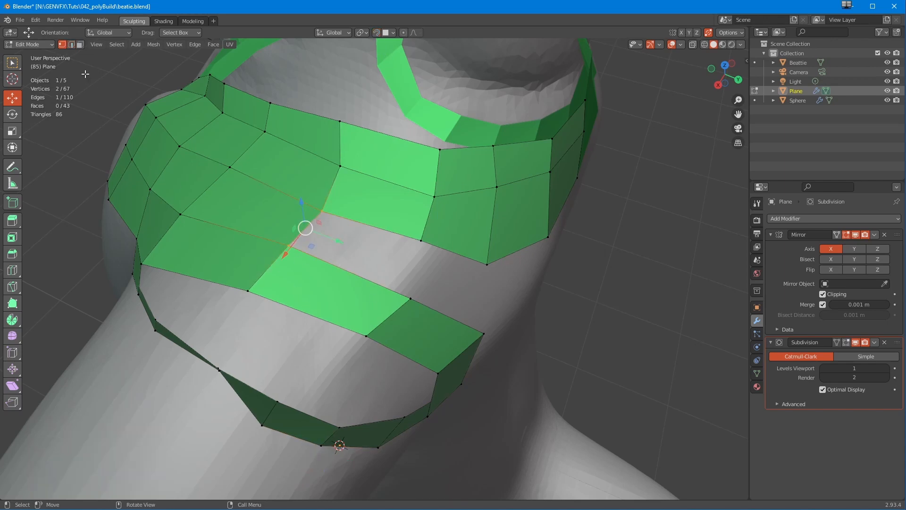
click(72, 43)
key(f)
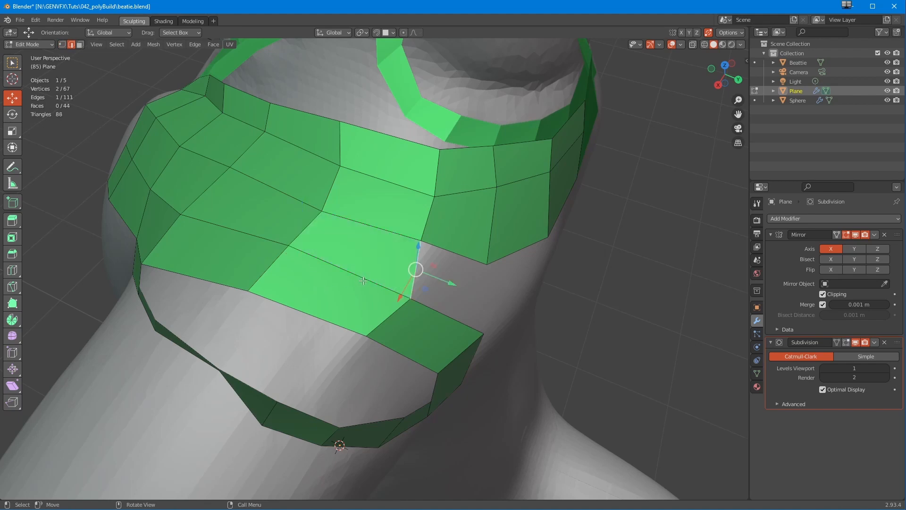
middle_drag(401, 259, 437, 244)
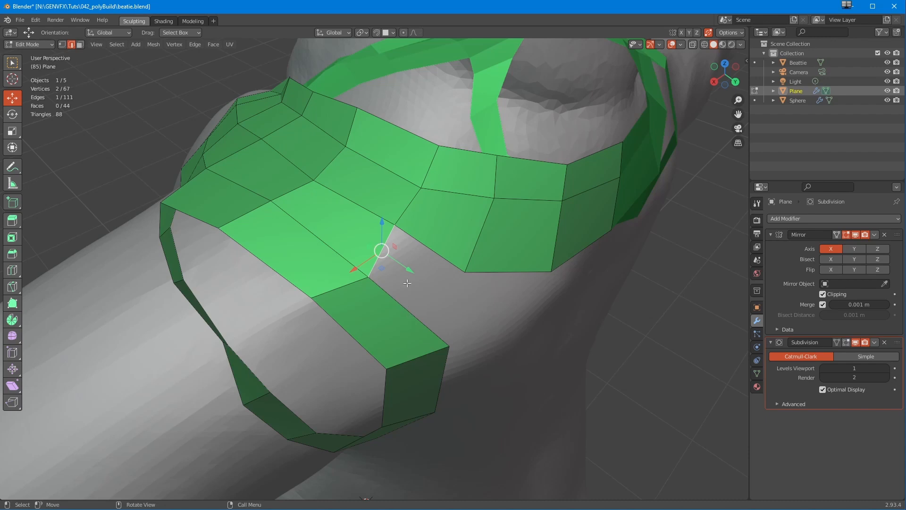
key(f)
Select the arm loop's outer edge ring and, in front view with snapping on, extrude it along the arm to the wrist.
middle_drag(408, 305, 302, 149)
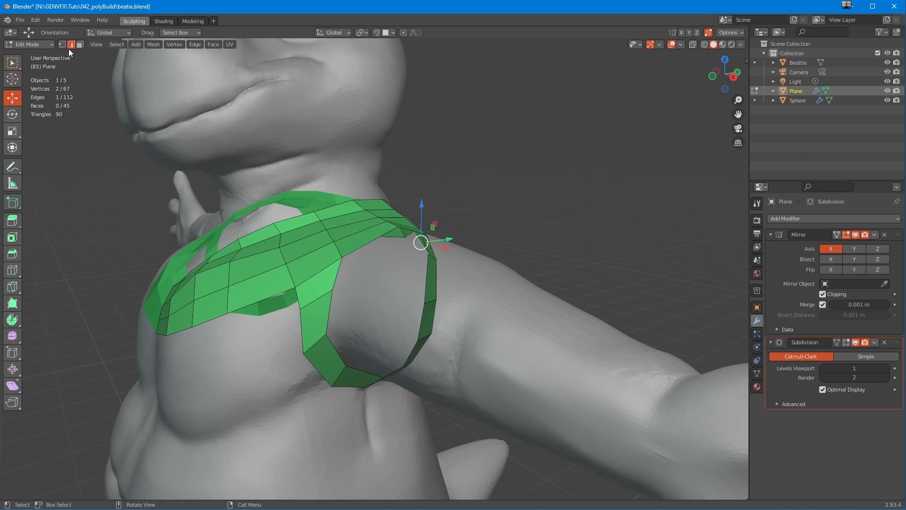
alt+click(337, 276)
middle_drag(312, 304, 380, 305)
key(KP_1)
shift+middle_drag(380, 305, 235, 276)
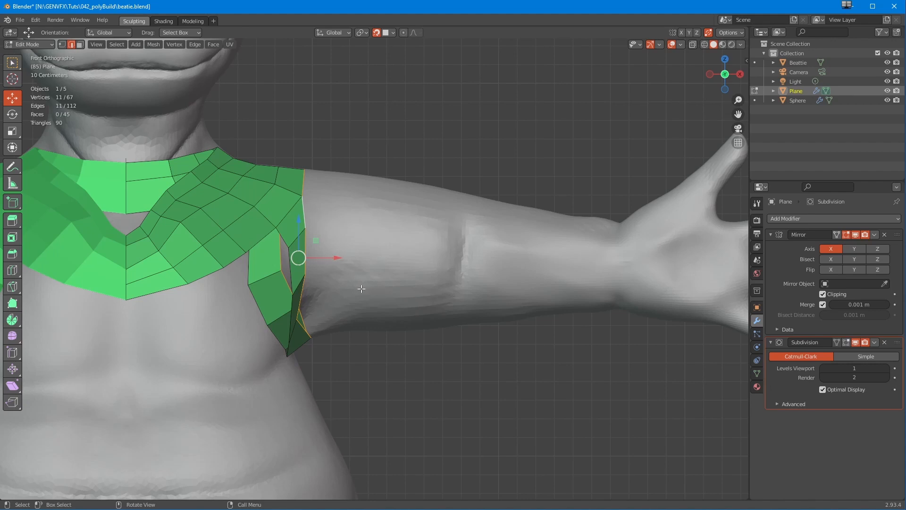
key(e)
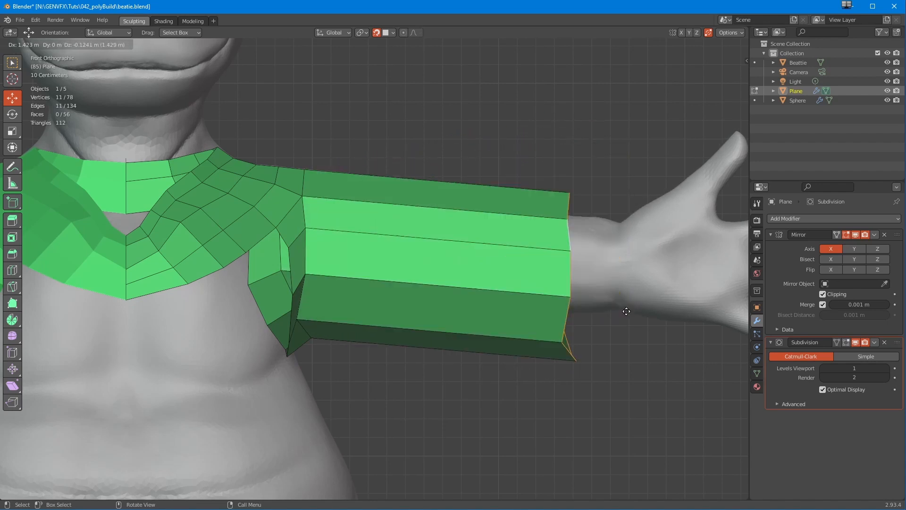
click(579, 317)
key(g)
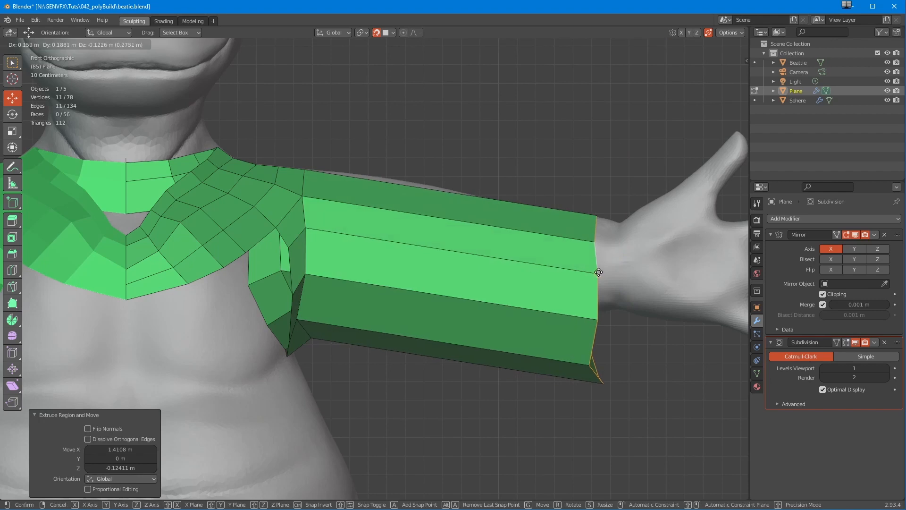
click(618, 135)
Pull the front and underside vertices of the sleeve's open end in toward the wrist with Poly Build.
middle_drag(543, 255, 152, 99)
click(18, 304)
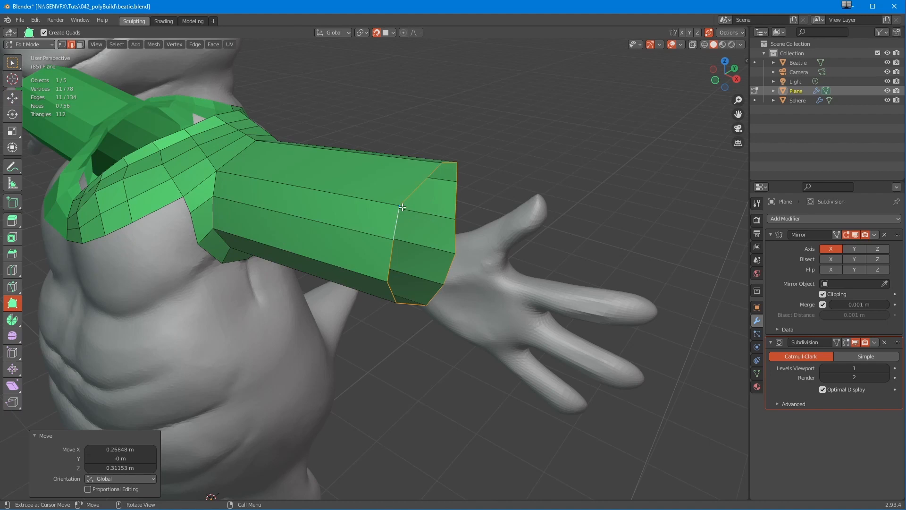
drag(401, 210, 409, 225)
middle_drag(419, 251, 312, 283)
drag(313, 283, 338, 277)
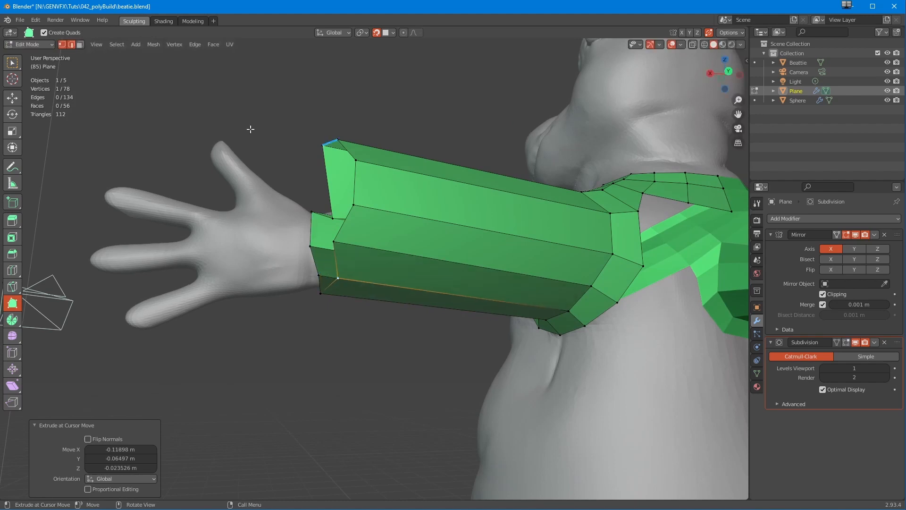
middle_drag(337, 63, 411, 306)
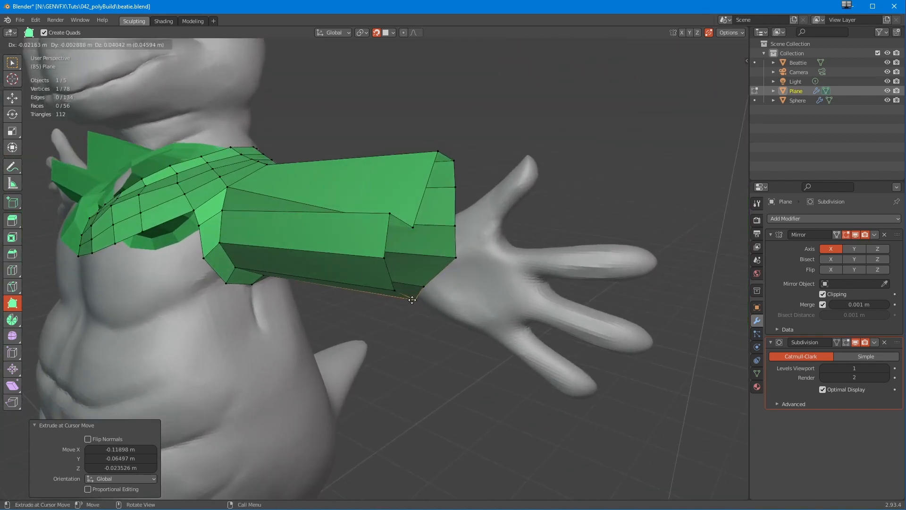
drag(393, 288, 396, 264)
drag(390, 214, 397, 239)
drag(411, 227, 410, 233)
drag(435, 152, 429, 221)
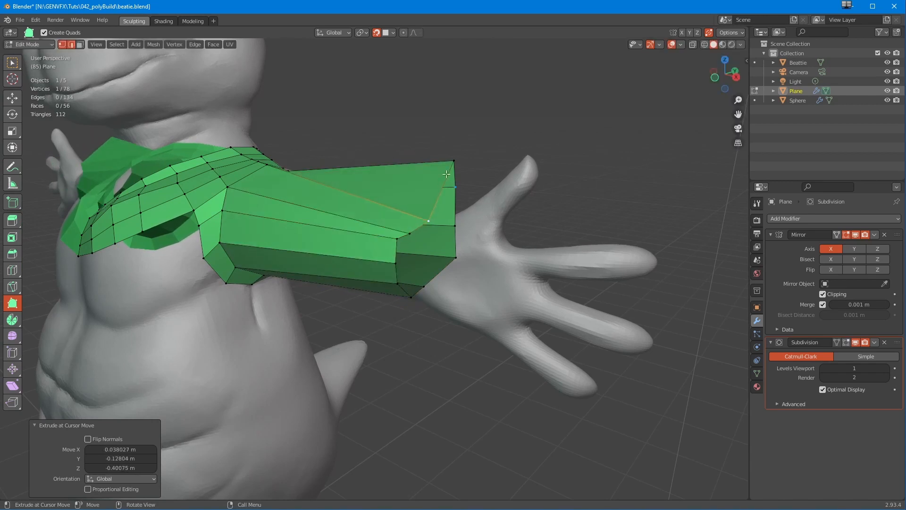
Snap the sleeve end's upper vertices onto the wrist surface to narrow the opening around it.
middle_drag(451, 164, 492, 254)
drag(492, 224, 424, 251)
middle_drag(460, 222, 486, 236)
drag(496, 223, 423, 224)
middle_drag(394, 227, 404, 283)
drag(437, 239, 432, 259)
middle_drag(430, 265, 415, 313)
drag(417, 312, 431, 284)
drag(415, 241, 436, 243)
Fine-tune the remaining back and lower vertices of the wrist ring to even their spacing around the wrist.
middle_drag(436, 243, 326, 299)
drag(315, 266, 316, 233)
middle_drag(316, 233, 365, 280)
drag(366, 280, 359, 284)
middle_drag(360, 283, 450, 263)
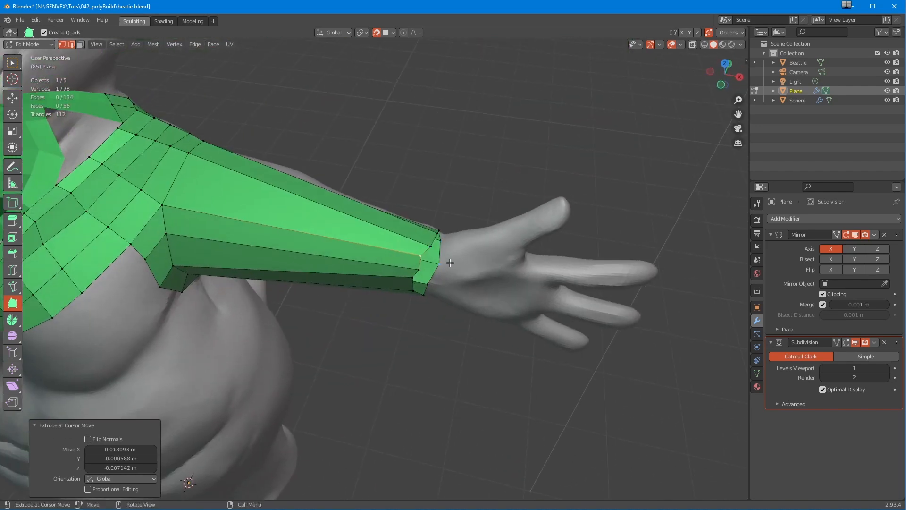
drag(417, 268, 420, 274)
middle_drag(420, 275, 414, 230)
drag(418, 270, 419, 272)
middle_drag(410, 263, 411, 263)
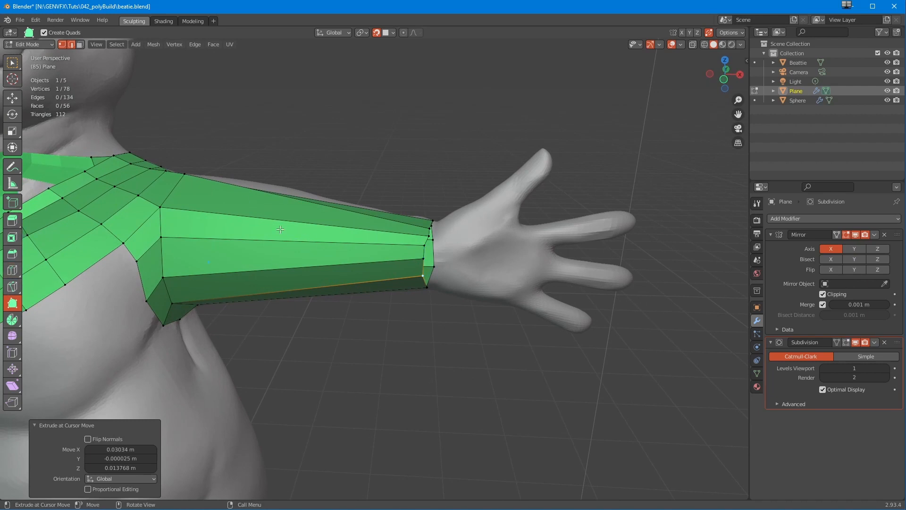
Turn snapping off and add a loop cut around the arm sleeve, with the number of cuts set to 5.
click(12, 273)
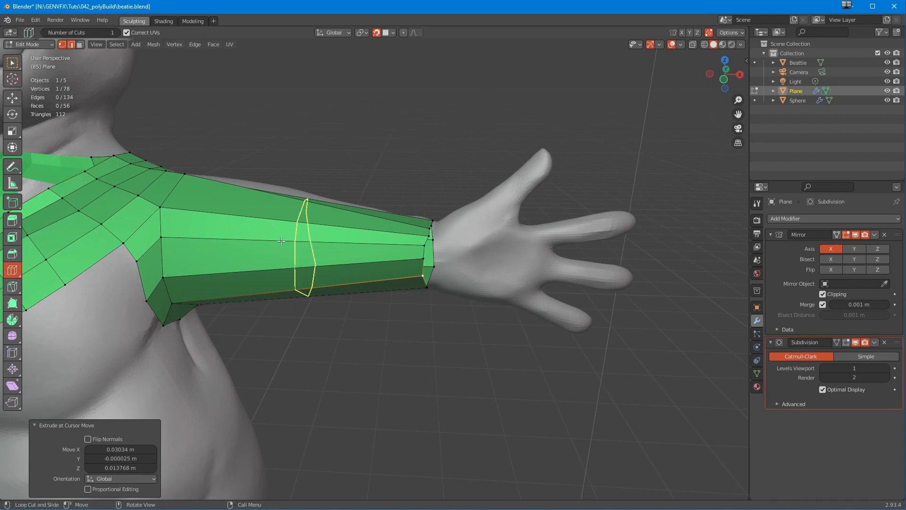
key(shift+Tab)
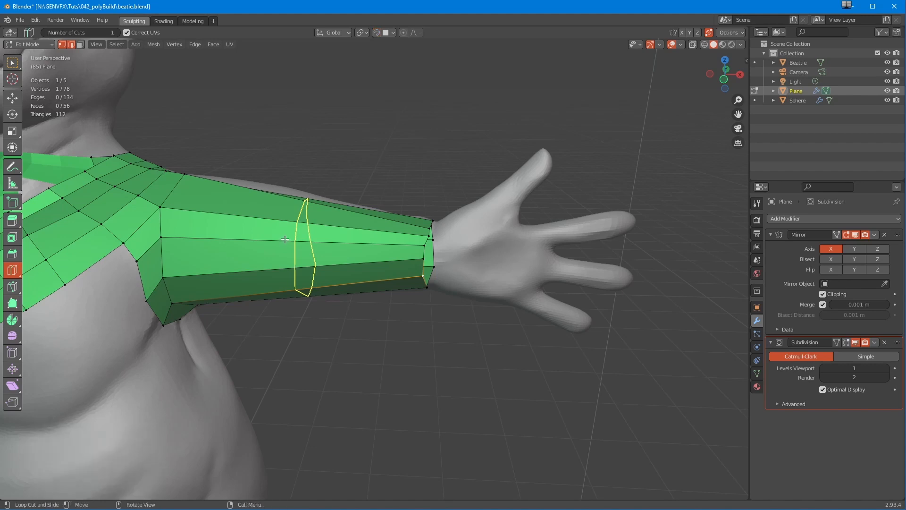
click(284, 239)
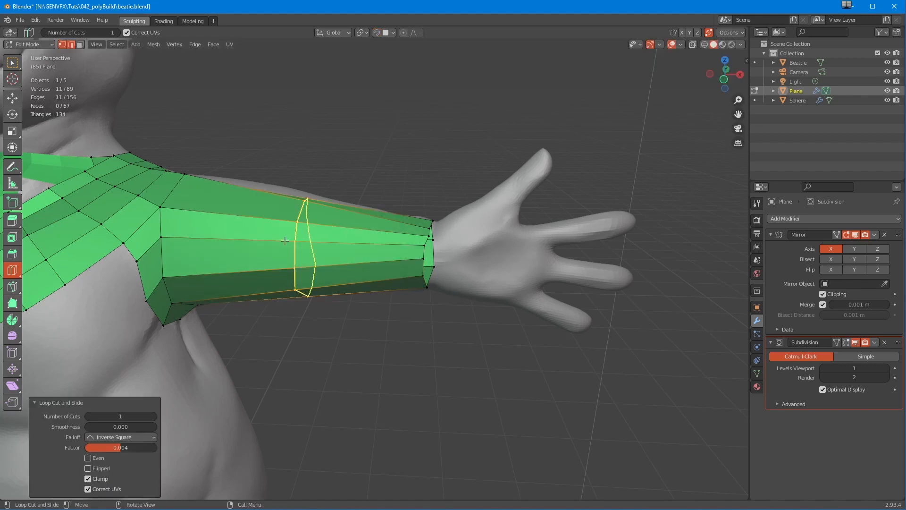
click(154, 417)
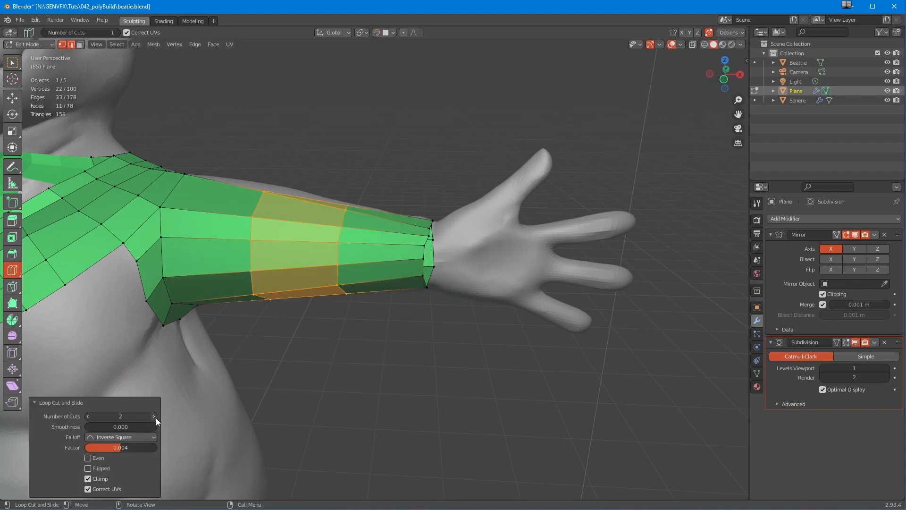
click(156, 418)
click(157, 419)
click(154, 417)
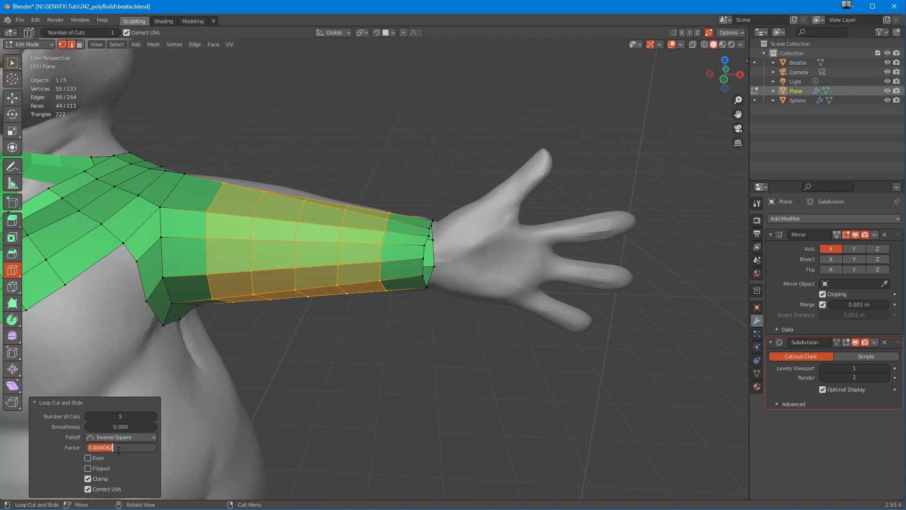
Set the sleeve loop cuts' slide factor to 0 and switch to Object Mode to inspect the smoothed sleeve.
middle_drag(404, 351, 361, 363)
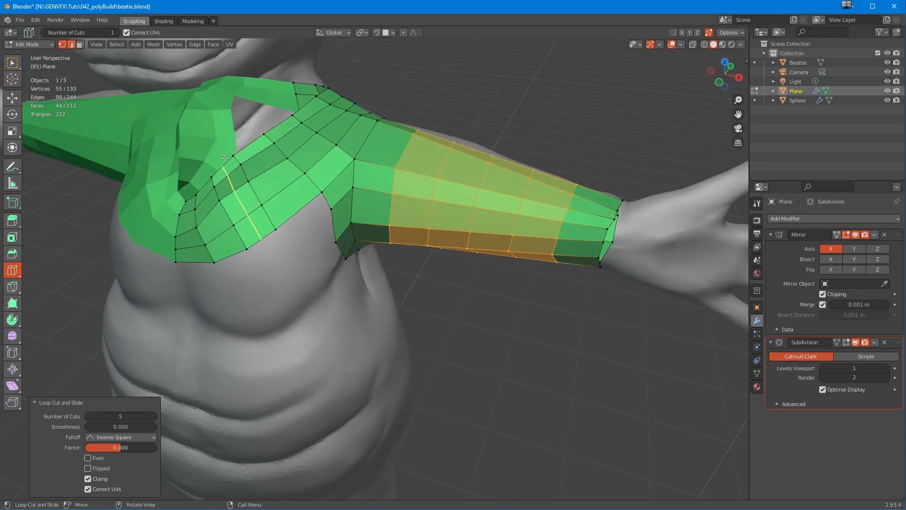
click(29, 45)
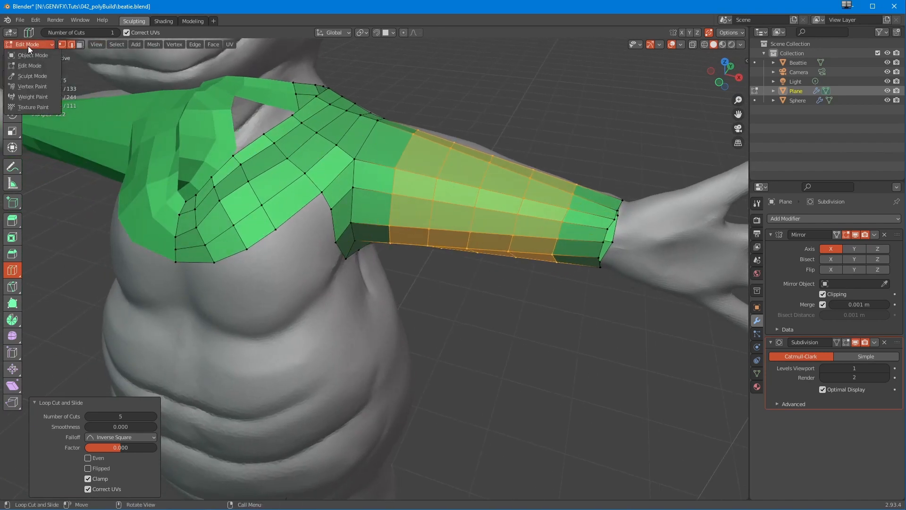
click(28, 55)
middle_drag(79, 100, 458, 245)
scroll(457, 245, up, 2)
middle_drag(489, 291, 257, 188)
middle_drag(255, 249, 246, 208)
middle_drag(196, 239, 315, 254)
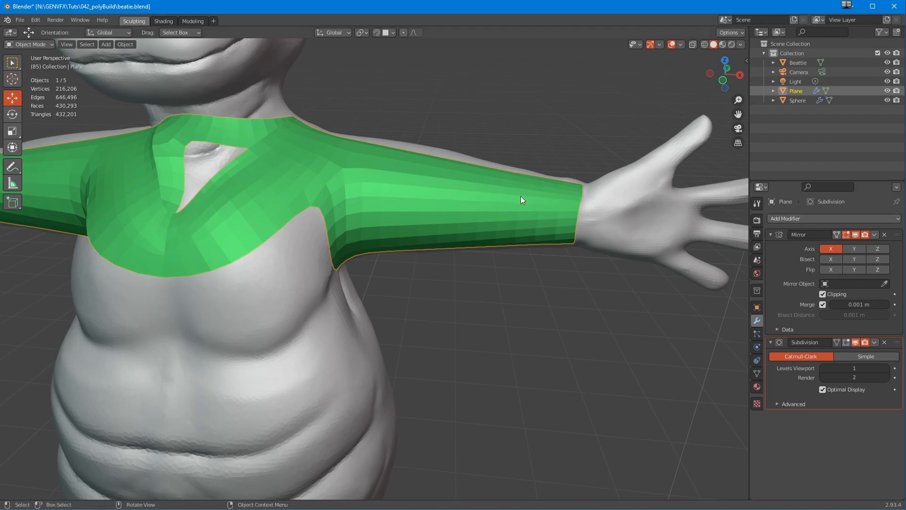
Add a Shrinkwrap modifier to the retopology mesh with Beattie as its target and inspect the sleeve from several angles.
click(794, 218)
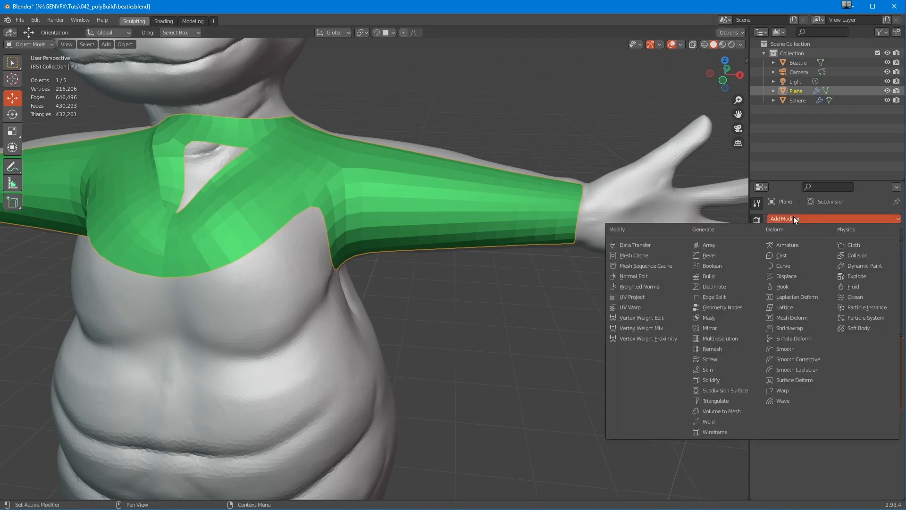
click(770, 328)
click(844, 455)
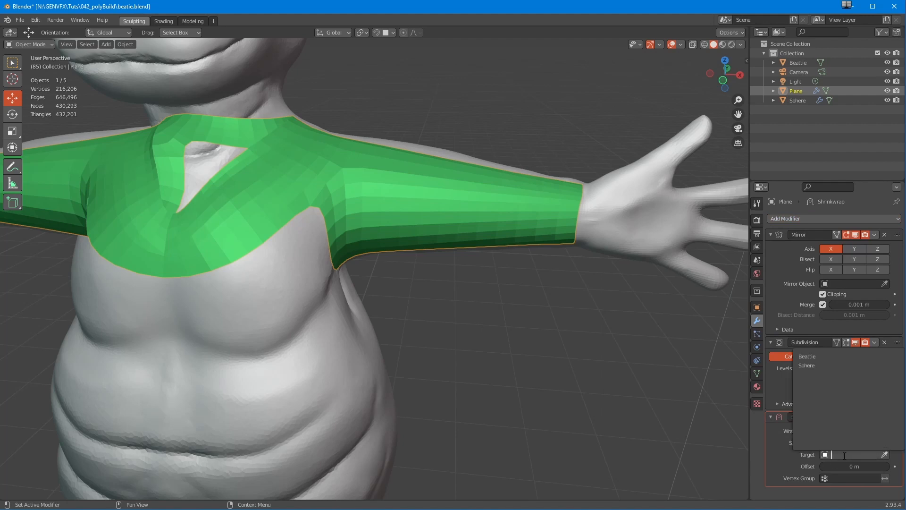
click(798, 370)
middle_drag(576, 314, 647, 263)
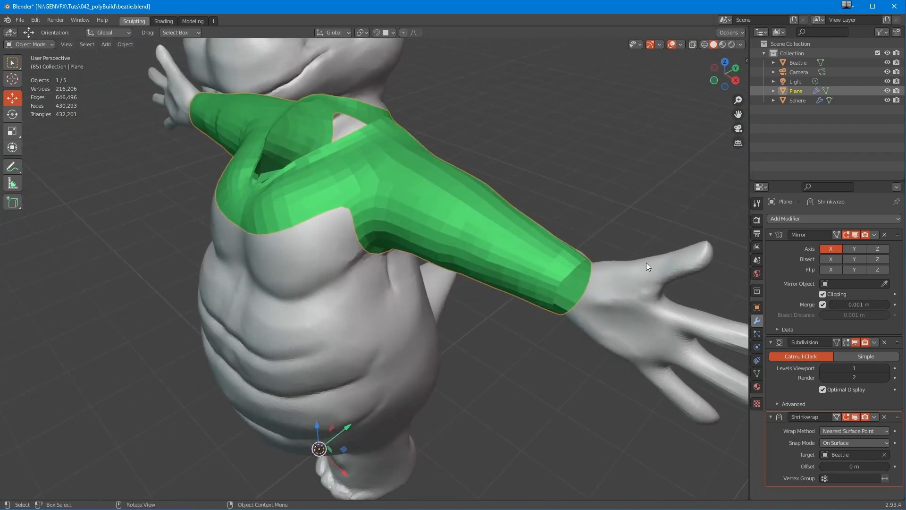
middle_drag(530, 126, 373, 296)
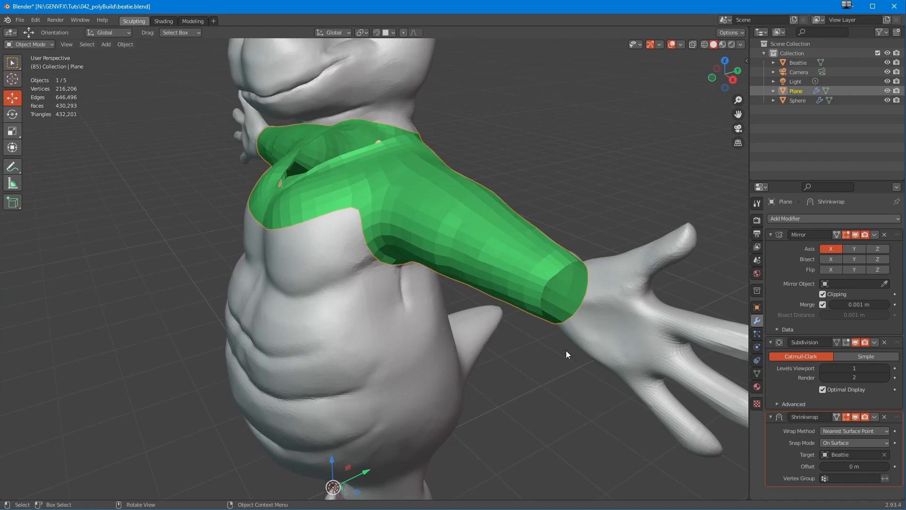
Try the Subdivision modifier below Shrinkwrap in the stack, then restore it to its place above Shrinkwrap.
drag(898, 345, 895, 472)
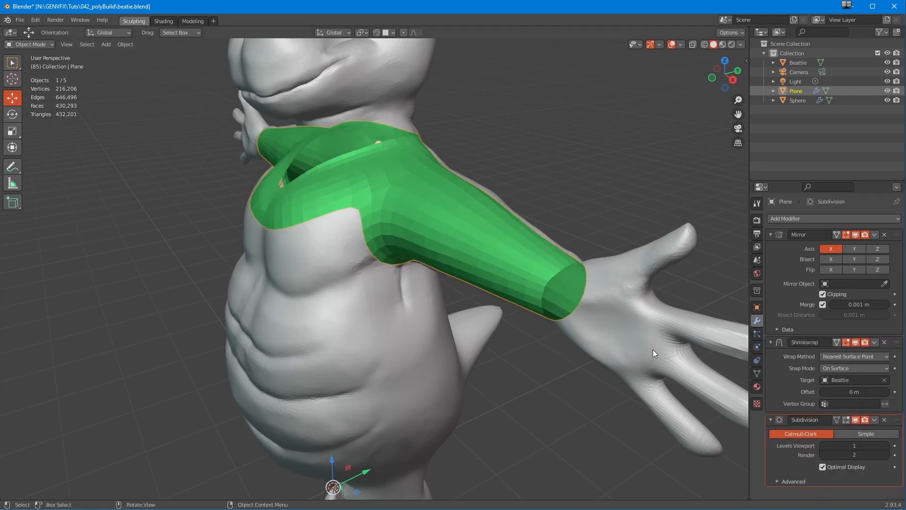
middle_drag(653, 350, 563, 317)
drag(898, 424, 903, 340)
middle_drag(480, 273, 413, 239)
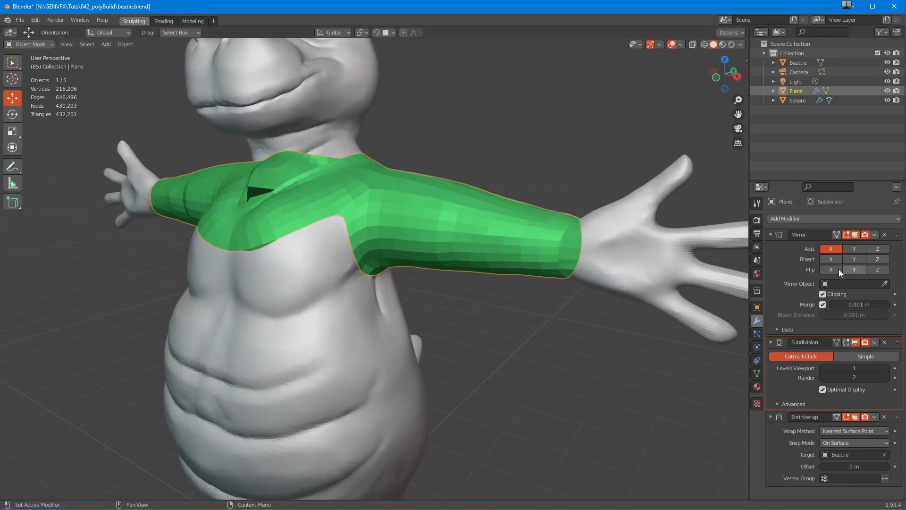
Return to Edit Mode and turn on the Shrinkwrap modifier's on-cage display so the edit mesh follows the surface.
click(27, 44)
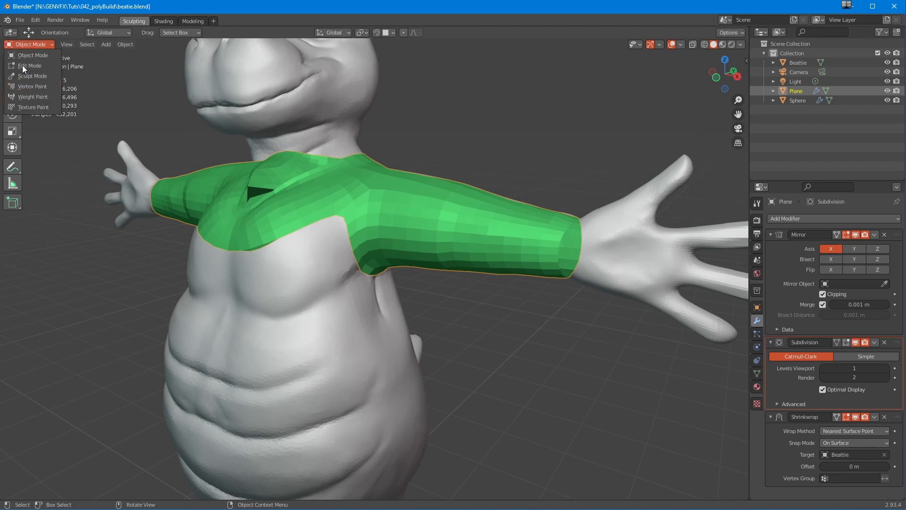
click(22, 65)
middle_drag(230, 252, 210, 246)
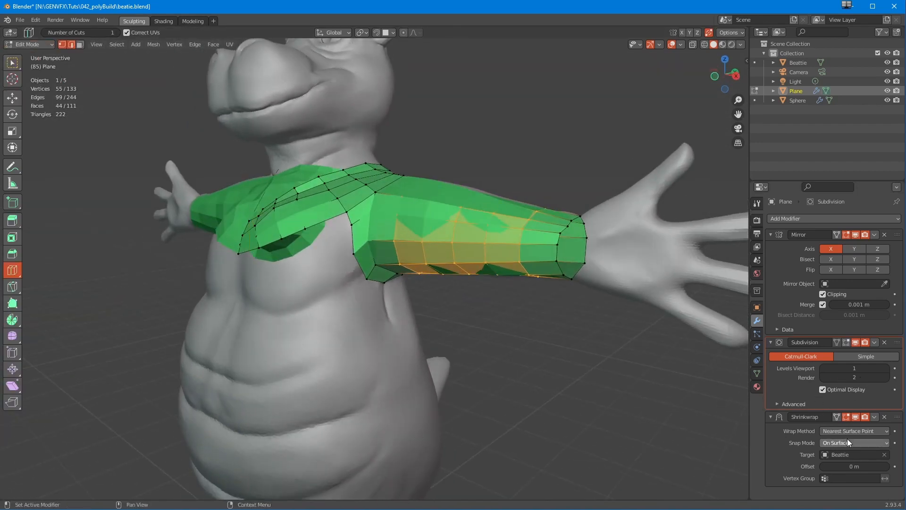
click(838, 416)
middle_drag(425, 341, 515, 295)
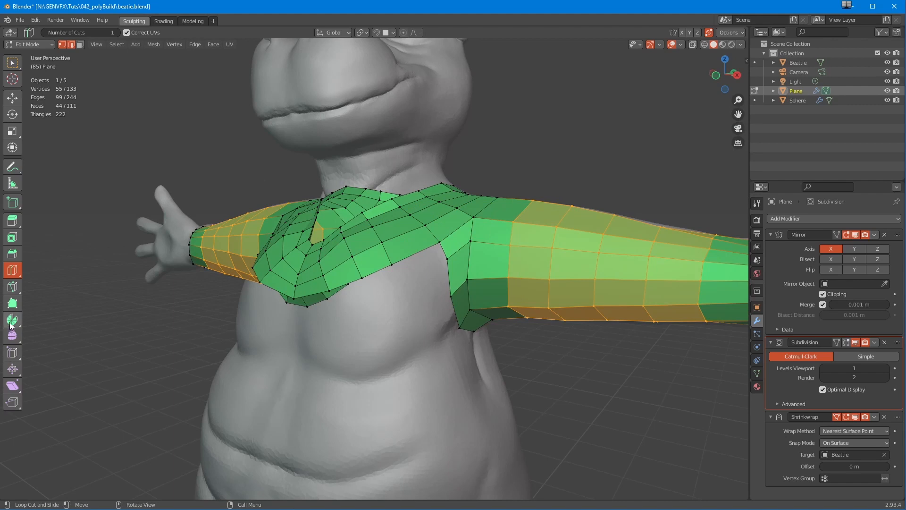
With Poly Build and snapping on, add a row of four quads along the chest's lower edge to the centerline.
click(12, 303)
drag(431, 250, 394, 291)
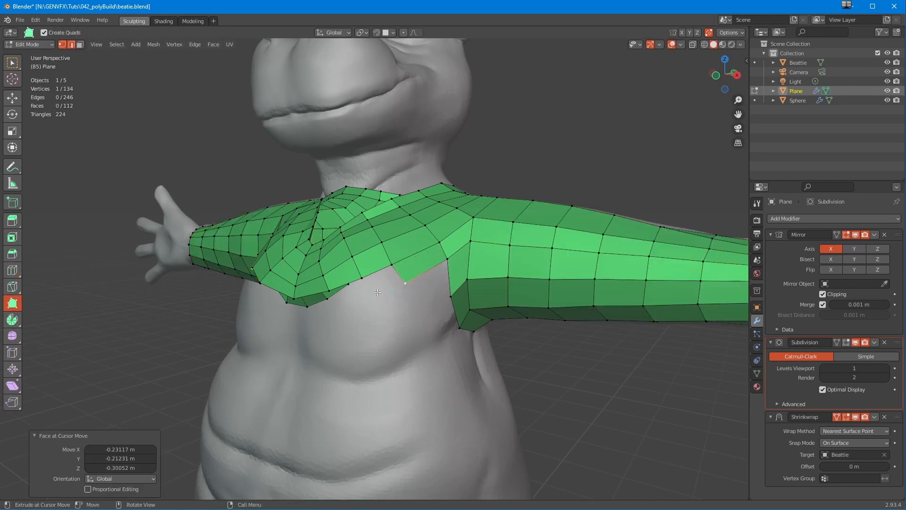
middle_drag(378, 292, 390, 270)
click(384, 33)
click(376, 32)
drag(398, 279, 331, 307)
middle_drag(315, 302, 361, 283)
ctrl+drag(316, 303, 261, 325)
drag(329, 313, 307, 298)
Reposition the neckline vertices and the outer vertex of the new chest row near the armpit.
middle_drag(300, 234, 296, 259)
drag(315, 311, 298, 221)
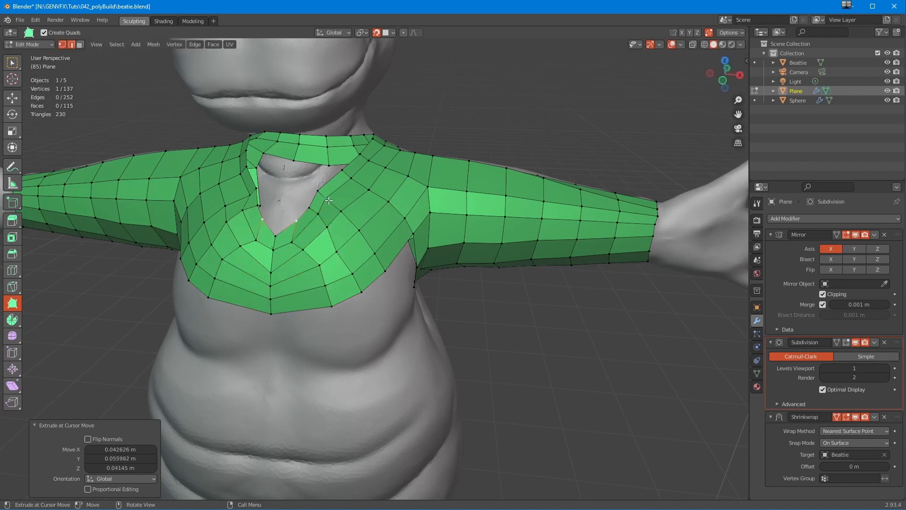
drag(359, 230, 399, 260)
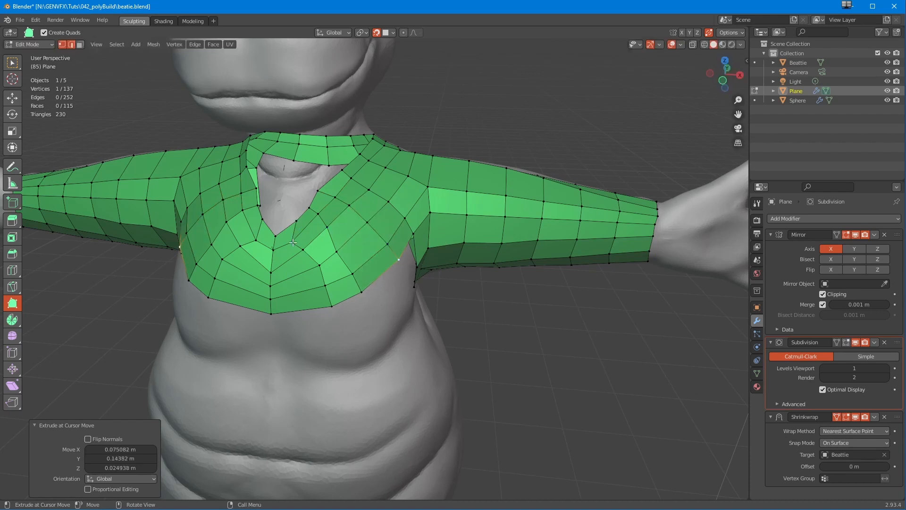
drag(309, 206, 319, 199)
middle_drag(319, 198, 323, 226)
drag(324, 170, 373, 110)
drag(302, 204, 298, 201)
middle_drag(365, 292, 313, 337)
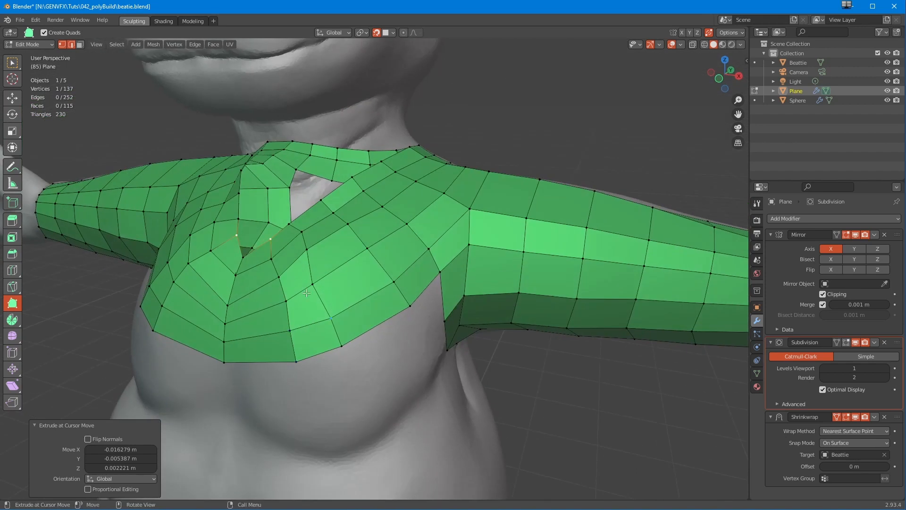
Turn snapping off and add a single loop cut beside the chest centerline, slid to a factor of 0.469.
middle_drag(300, 285, 425, 370)
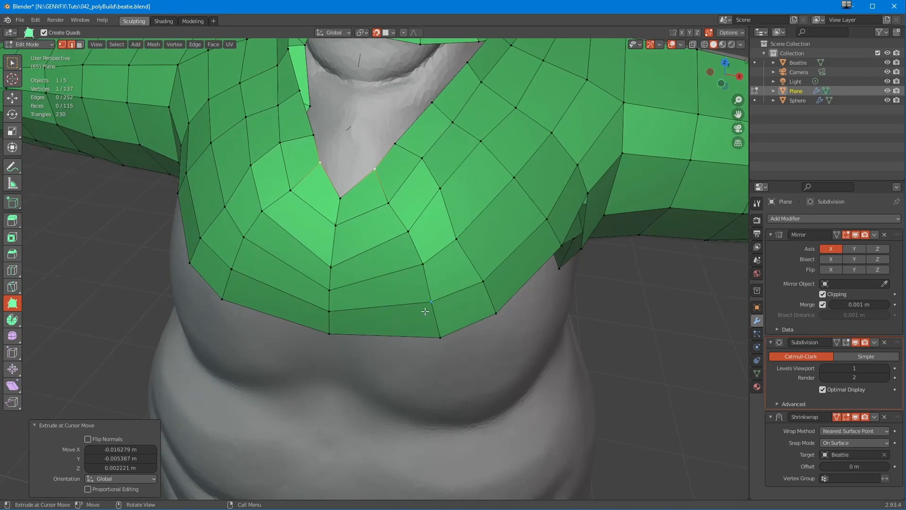
click(15, 272)
key(shift+Tab)
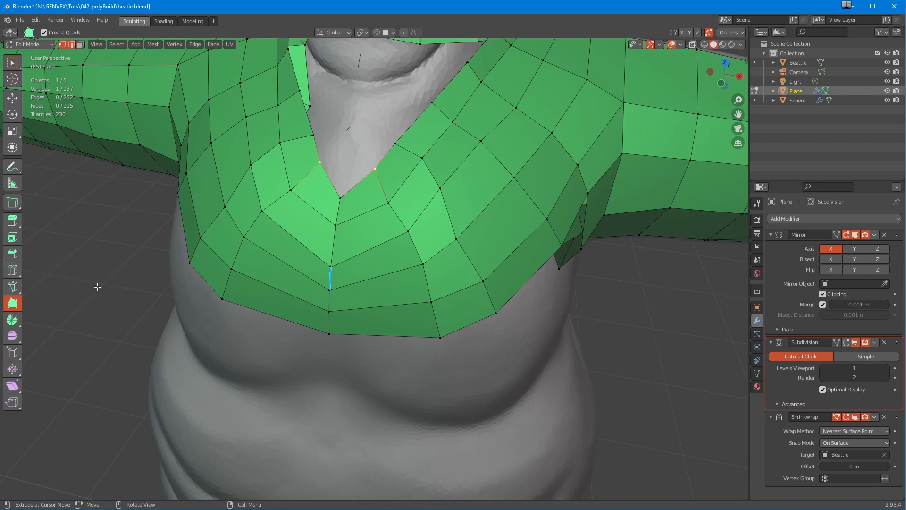
key(ctrl+r)
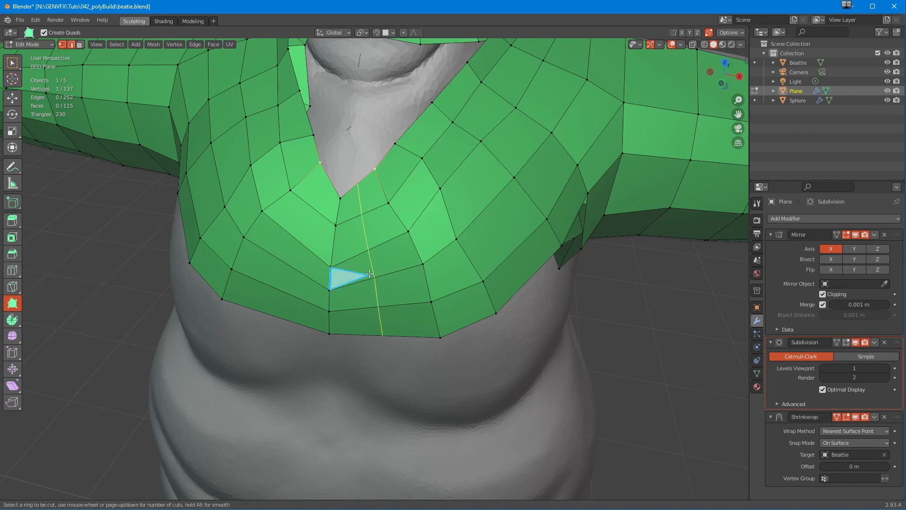
click(362, 270)
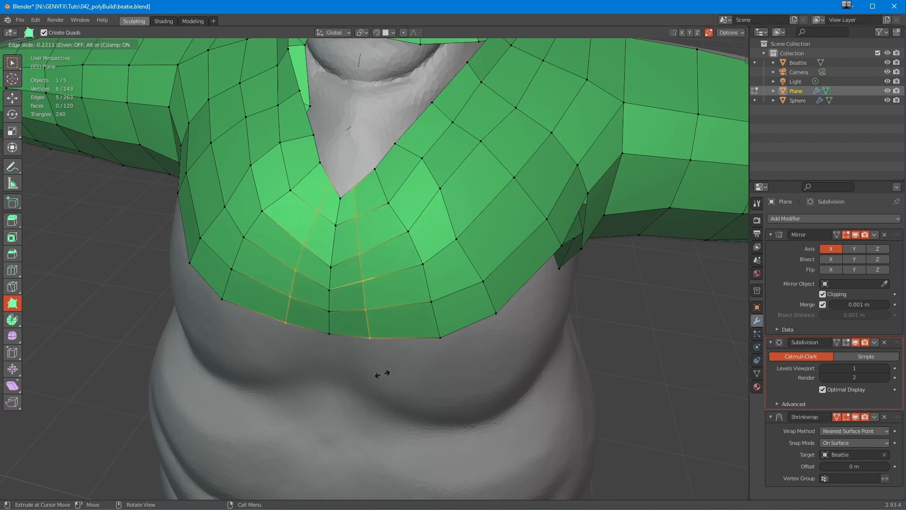
click(400, 316)
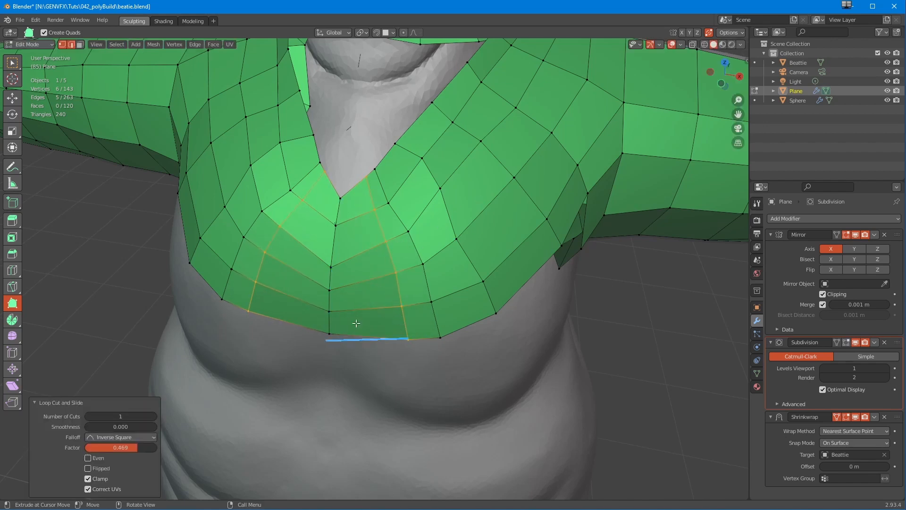
Add a second single loop cut across the outer chest rows, slid to a factor of -0.586.
middle_drag(354, 320, 467, 246)
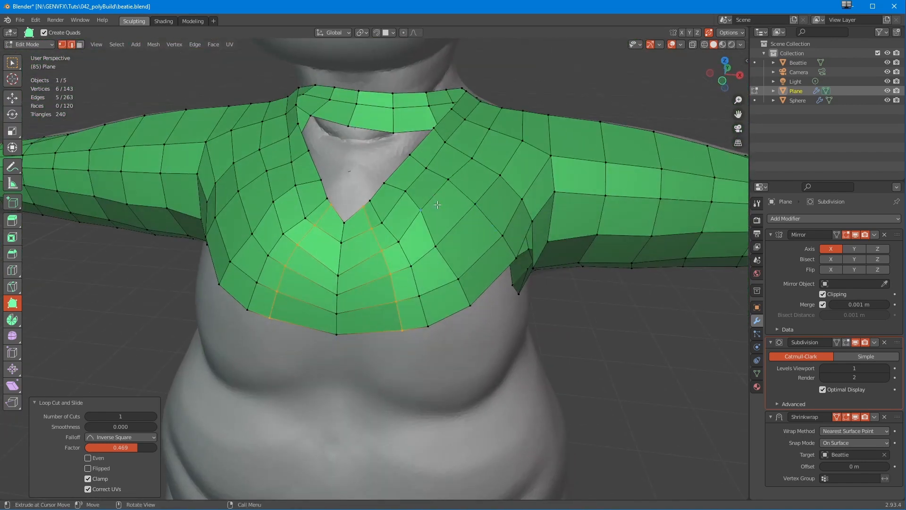
key(ctrl+r)
click(459, 214)
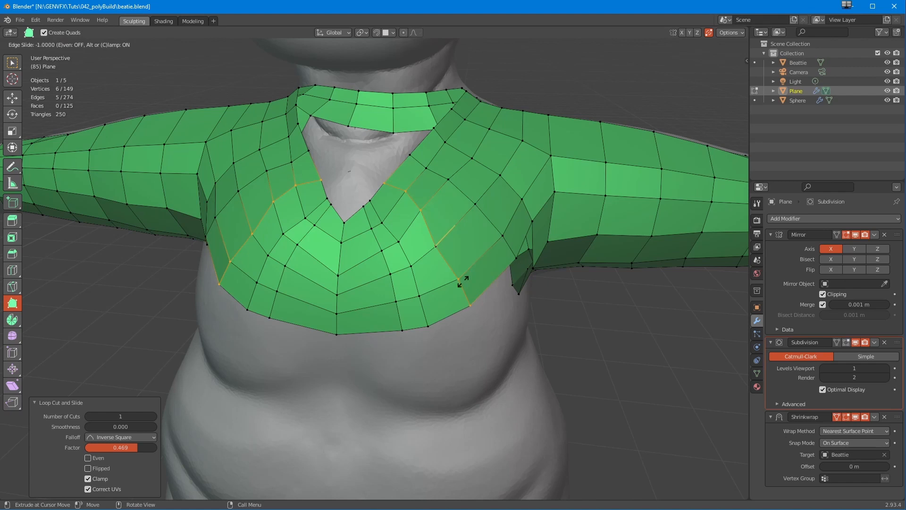
click(460, 243)
middle_drag(460, 244, 309, 287)
middle_drag(309, 287, 344, 238)
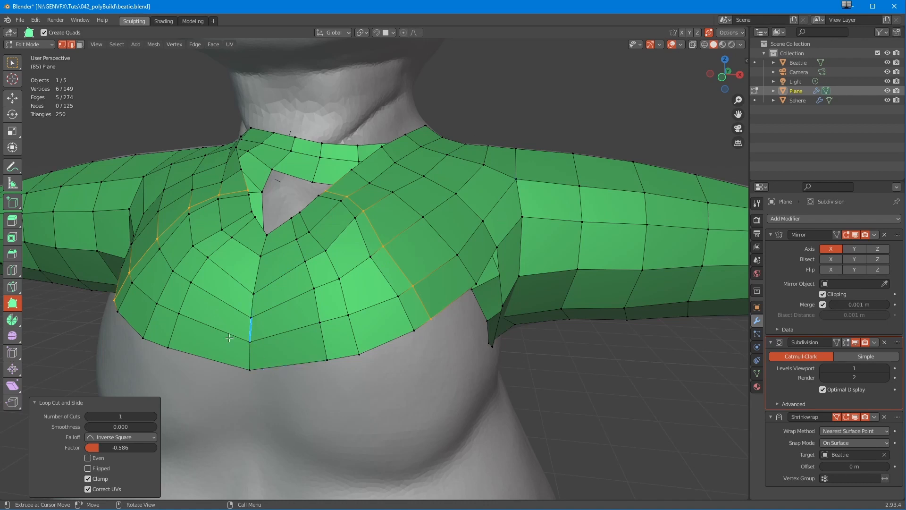
mouse_move(329, 350)
middle_down()
mouse_move(375, 352)
mouse_move(326, 366)
middle_up()
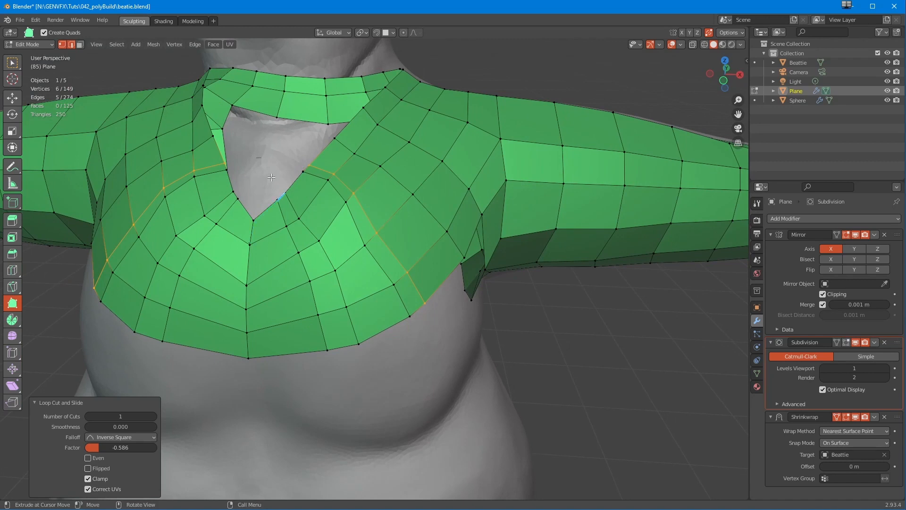
shift+middle_drag(401, 234, 403, 261)
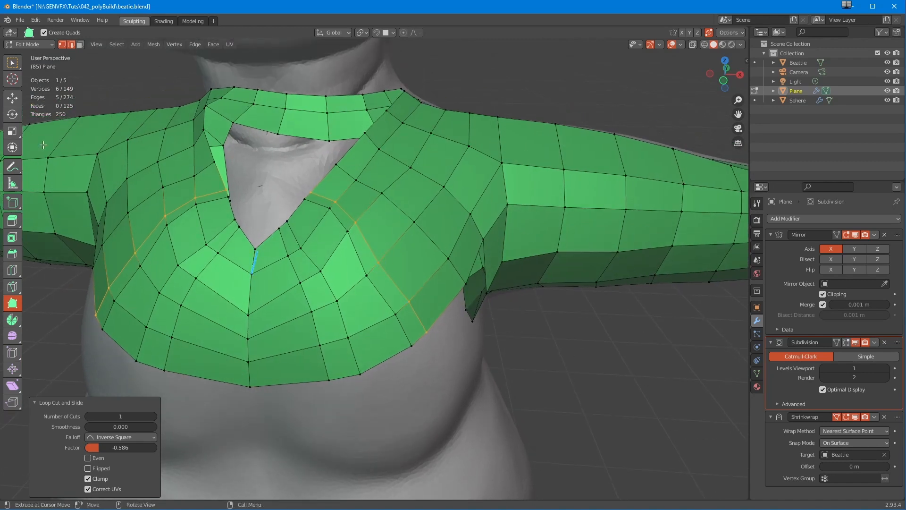
Move three vertices on the chest centerline upward along Z to even out the row spacing.
click(12, 64)
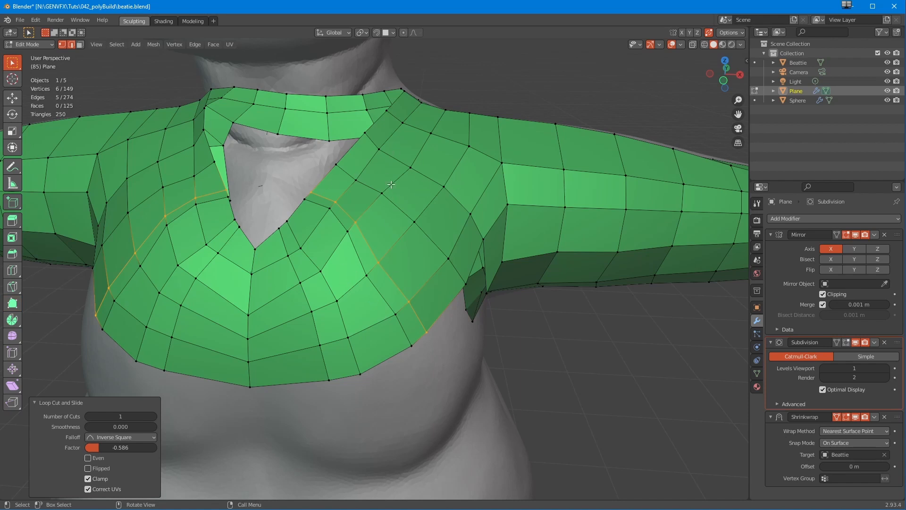
click(412, 168)
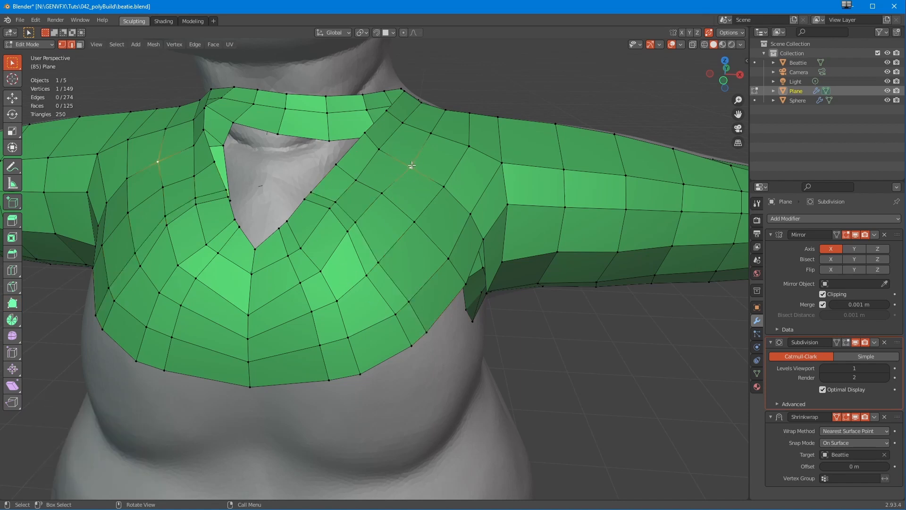
click(248, 315)
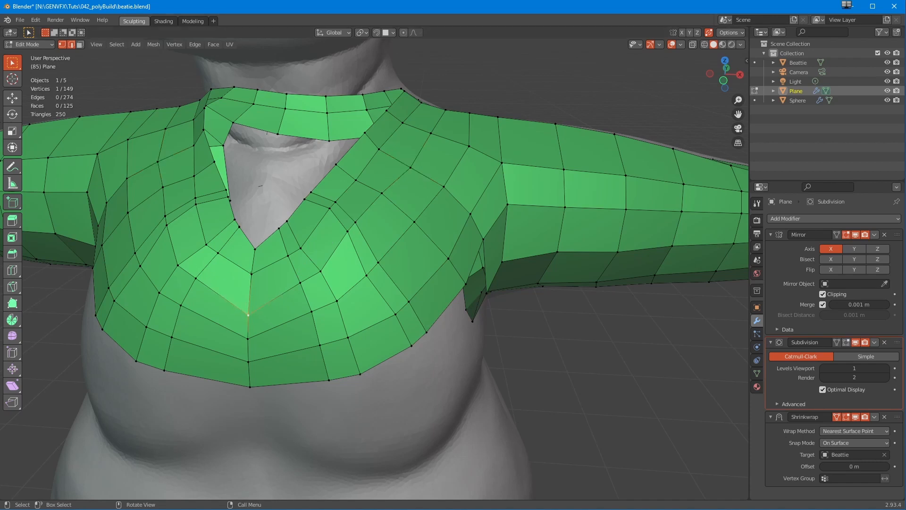
key(shift+space)
key(g)
drag(246, 287, 245, 267)
click(252, 341)
drag(243, 303, 245, 286)
click(249, 358)
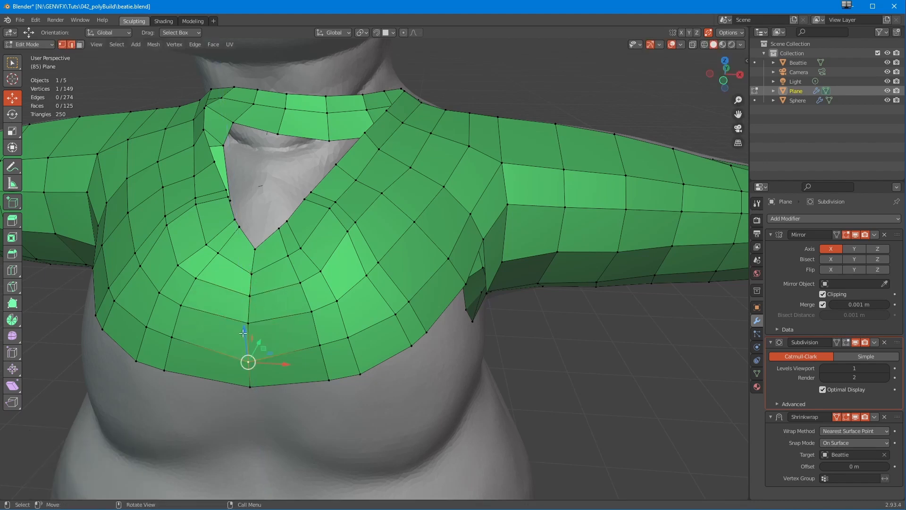
drag(245, 328, 245, 323)
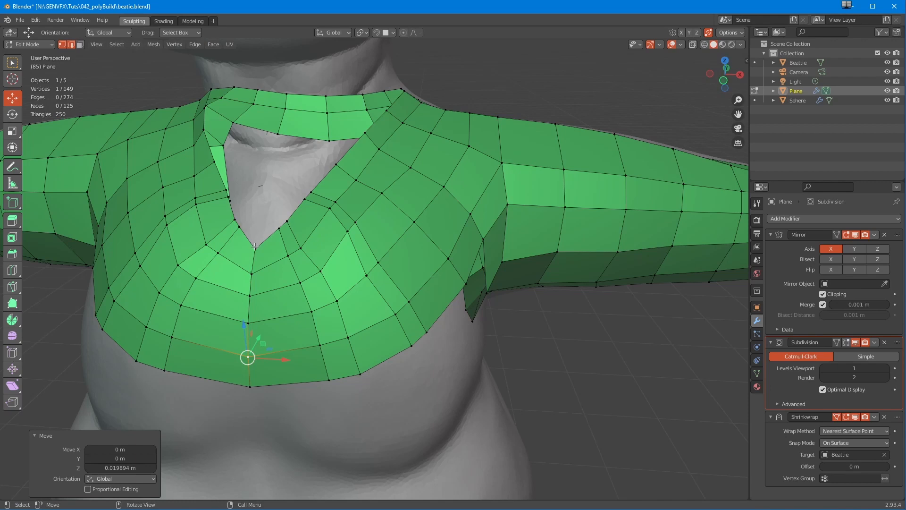
Select the six centerline vertices from the neckline's point down to the chest's lower edge.
click(255, 246)
ctrl+click(252, 272)
ctrl+click(249, 296)
ctrl+click(248, 323)
ctrl+click(249, 356)
ctrl+click(251, 386)
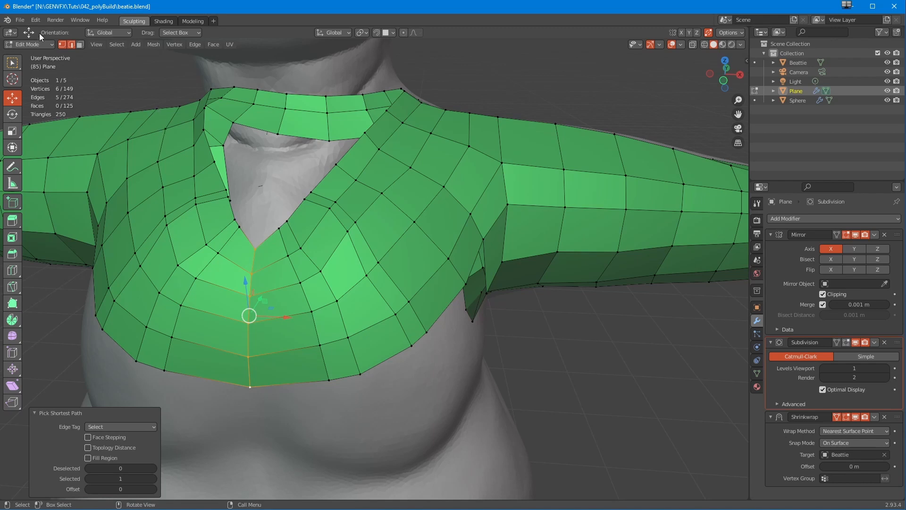
Search the add-on preferences for "loop" to check whether LoopTools is enabled, and close the preferences.
click(35, 19)
click(42, 154)
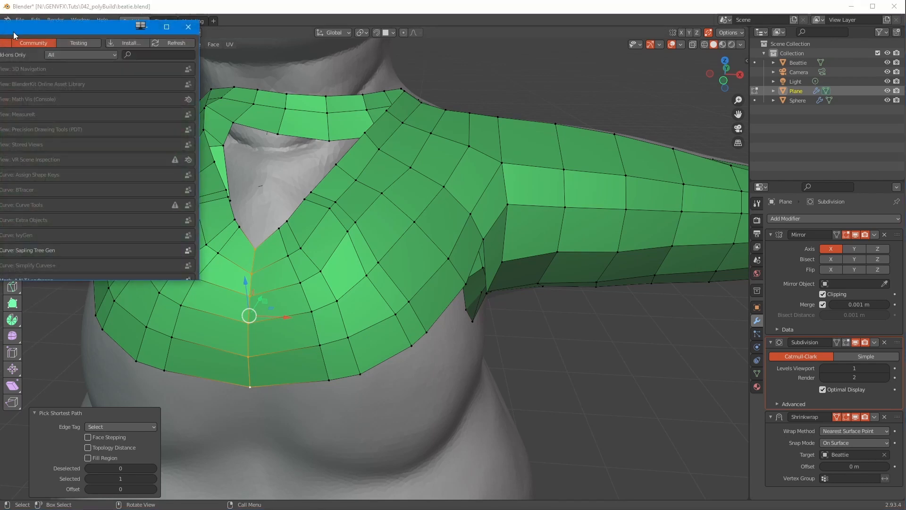
drag(13, 32, 277, 83)
click(401, 108)
text(loop)
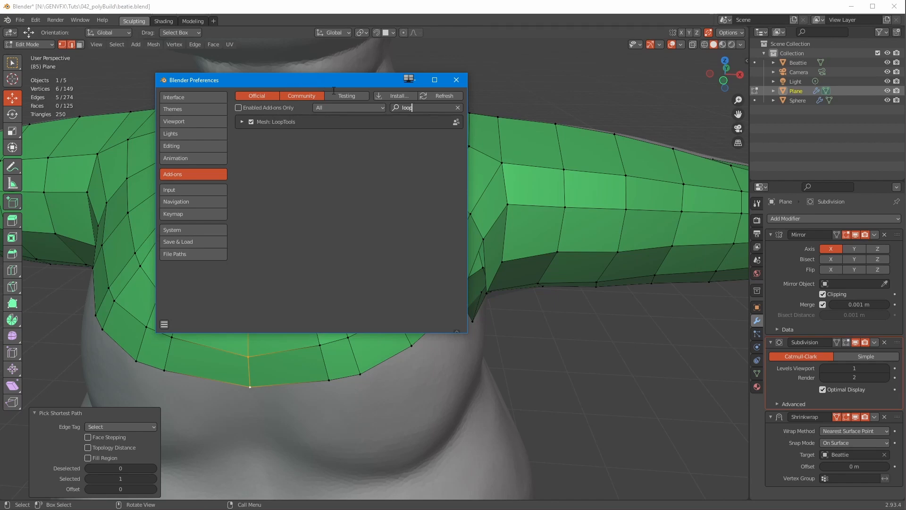
click(457, 81)
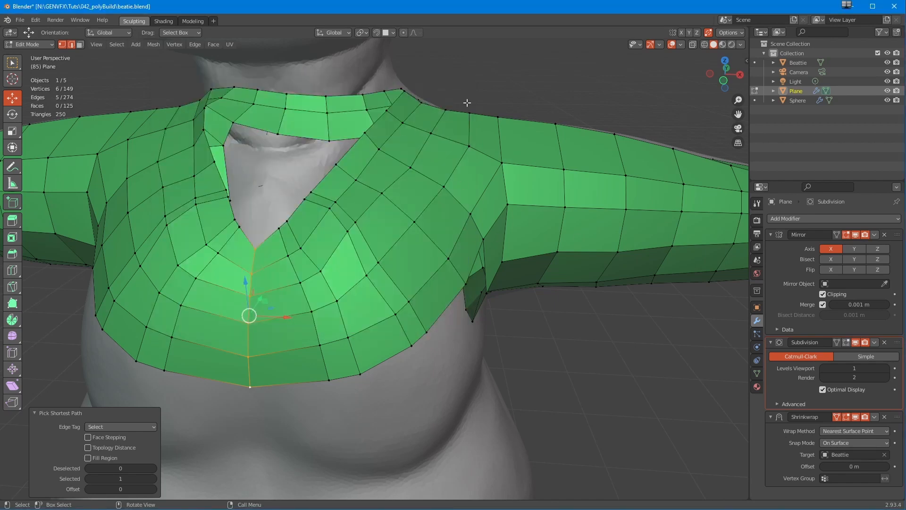
Try to space the selected chest centerline vertices evenly with LoopTools Space, and undo it.
right_click(434, 56)
mouse_move(325, 40)
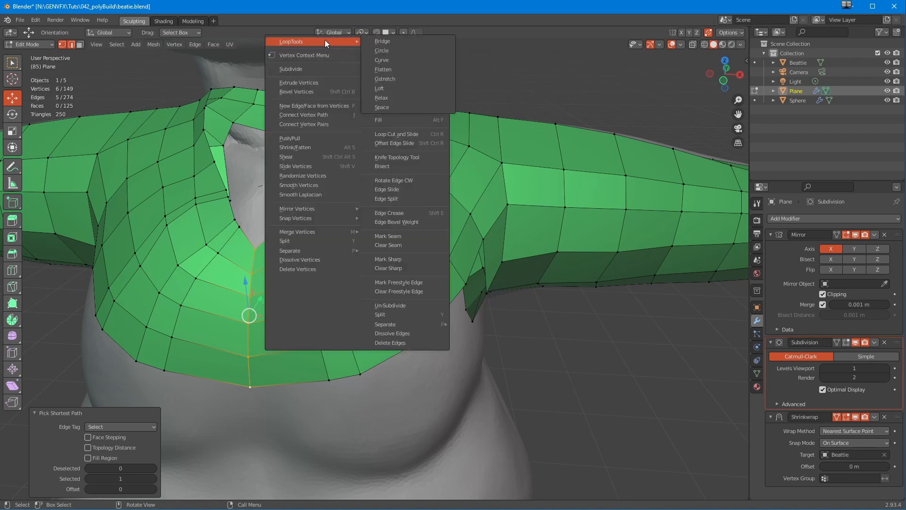
click(395, 109)
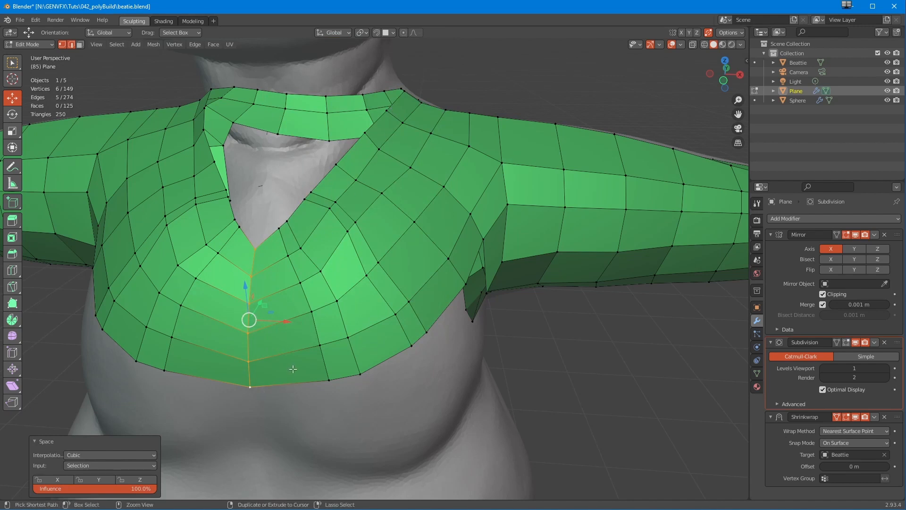
key(ctrl+z)
Move a middle chest centerline vertex slightly upward and raise the vertex at the neckline's point by about 0.05 m along Z.
click(249, 358)
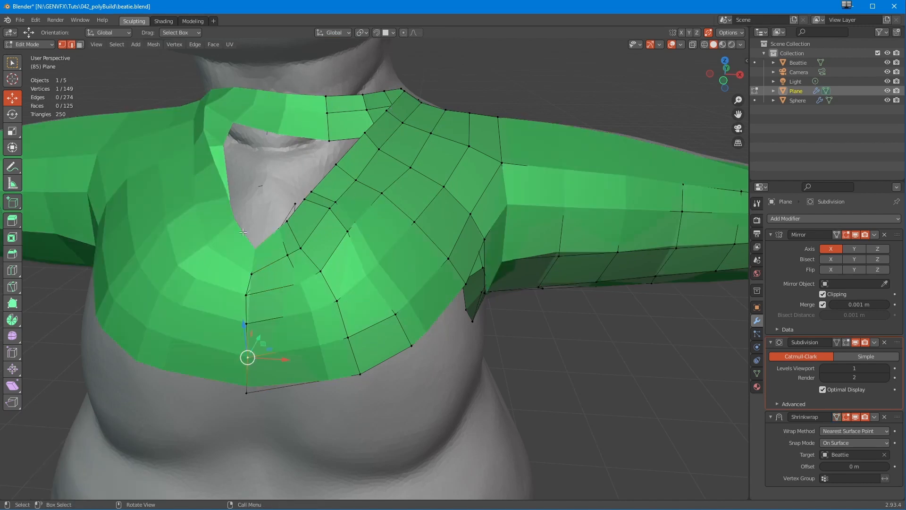
alt+click(235, 279)
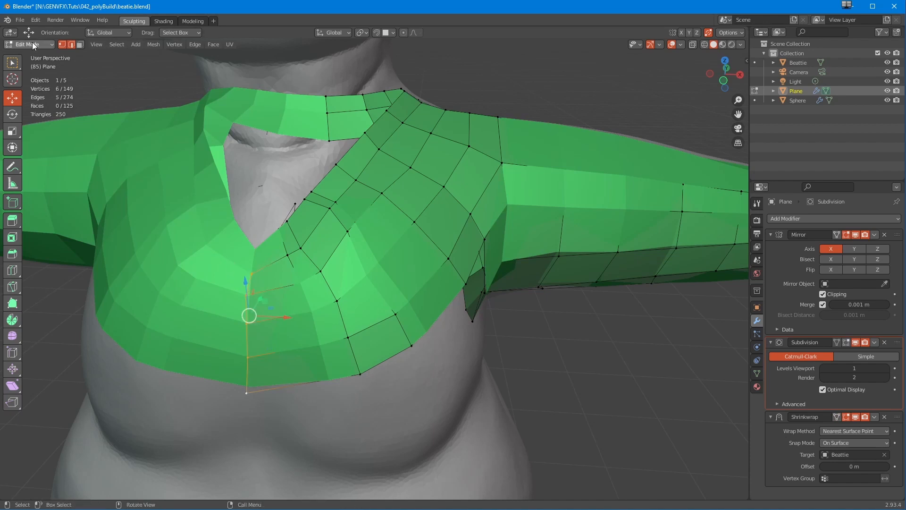
click(260, 273)
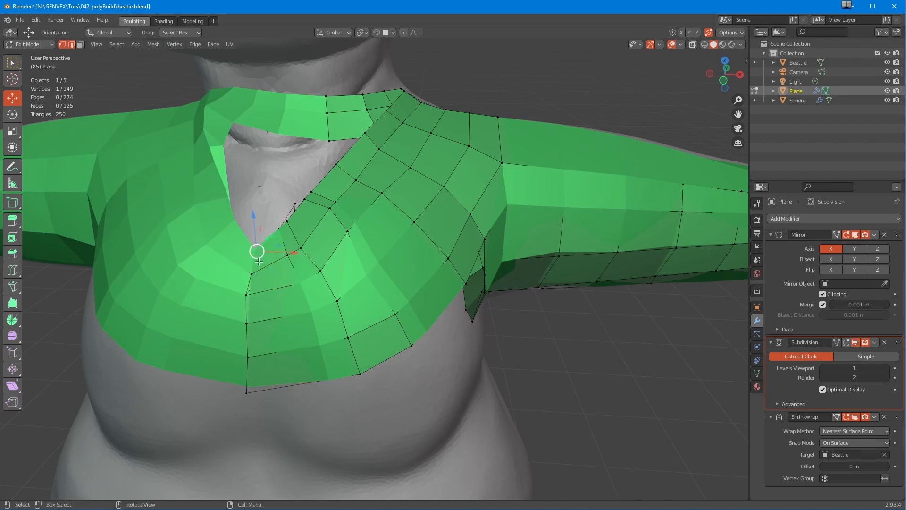
key(g)
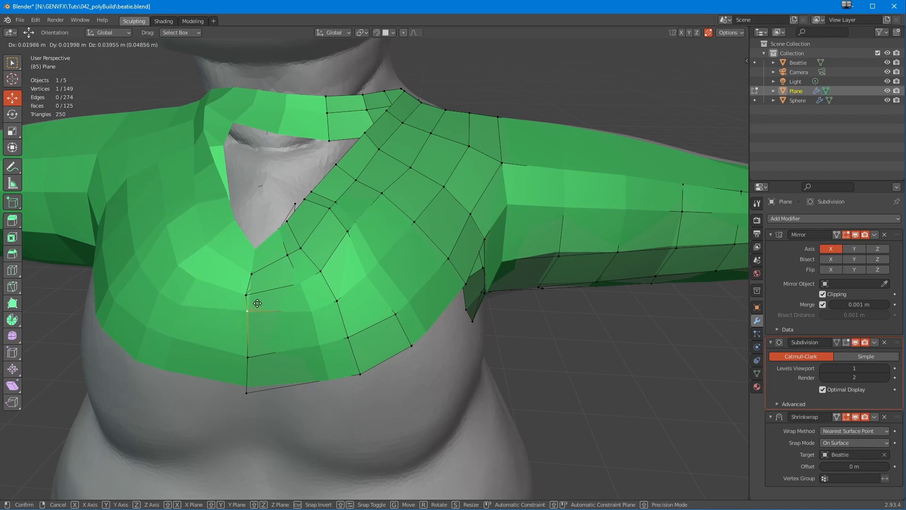
click(247, 302)
click(249, 359)
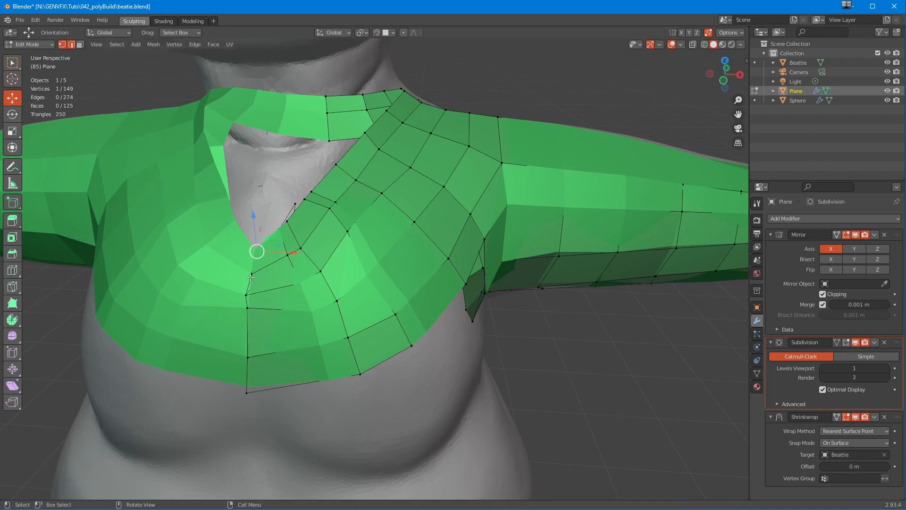
key(g)
click(255, 222)
middle_drag(256, 222, 439, 254)
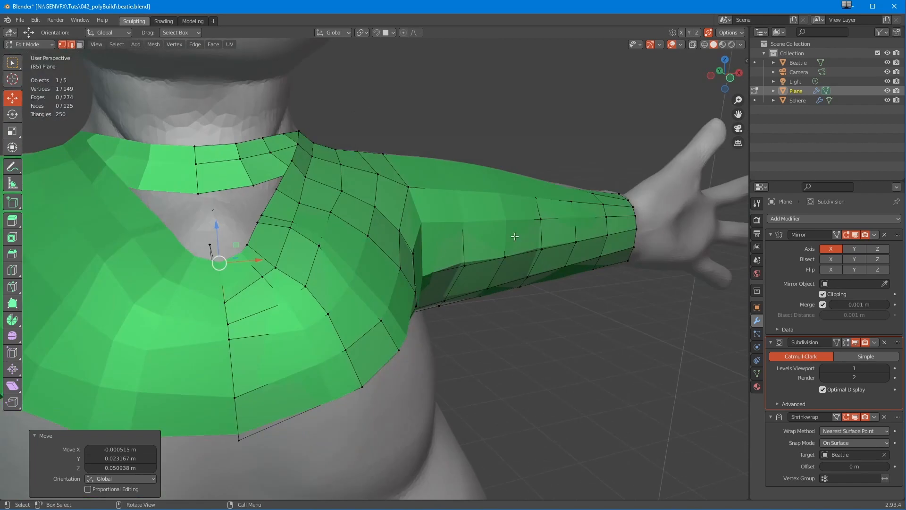
Collapse the Mirror, Subdivision and Shrinkwrap modifier settings.
click(770, 235)
click(771, 247)
click(771, 260)
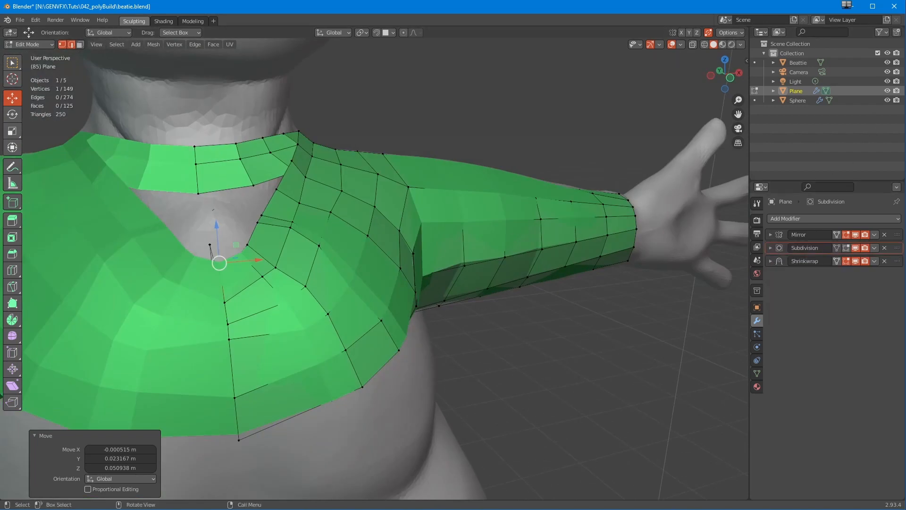
click(12, 277)
middle_drag(166, 284, 270, 289)
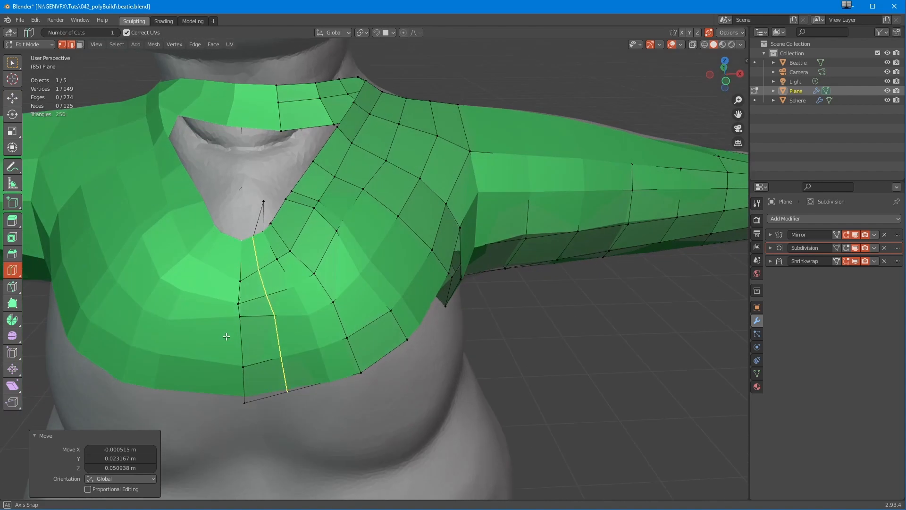
click(13, 63)
In vertex select mode, select the six chest centerline vertices and space them evenly with LoopTools Space.
middle_drag(255, 247, 597, 324)
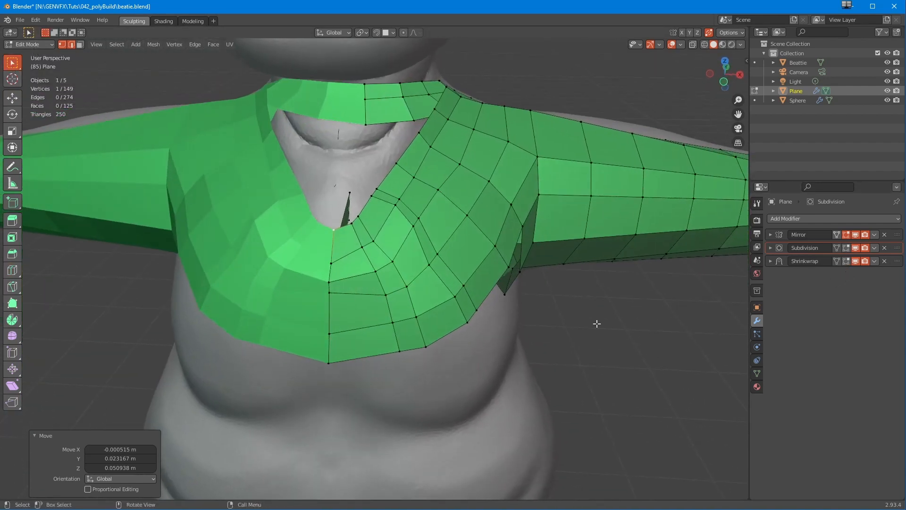
click(73, 46)
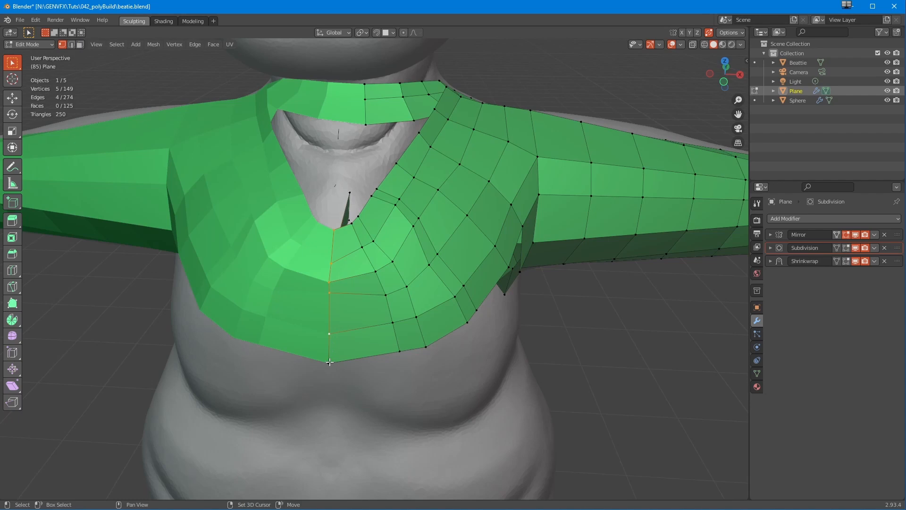
right_click(85, 89)
mouse_move(77, 89)
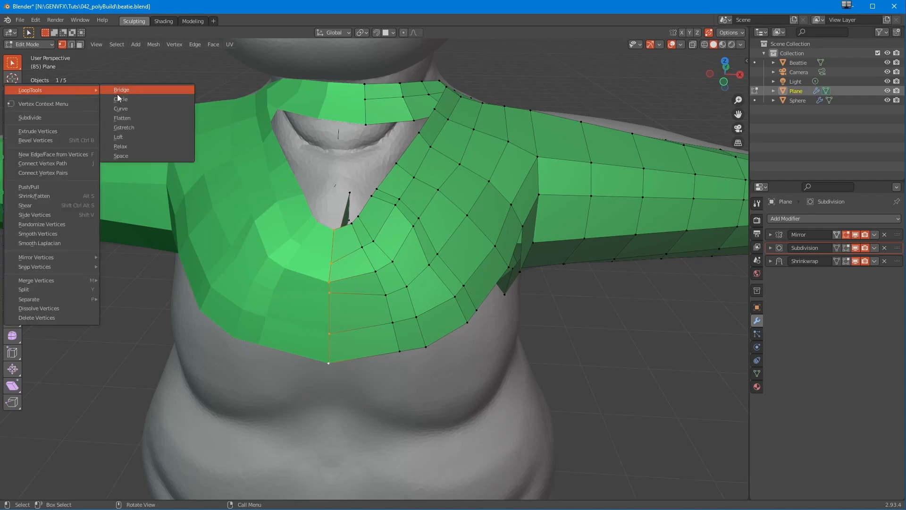
click(121, 156)
Move the centerline vertex just below the neckline's point upward by about 0.02 m along Z.
middle_drag(222, 310, 317, 323)
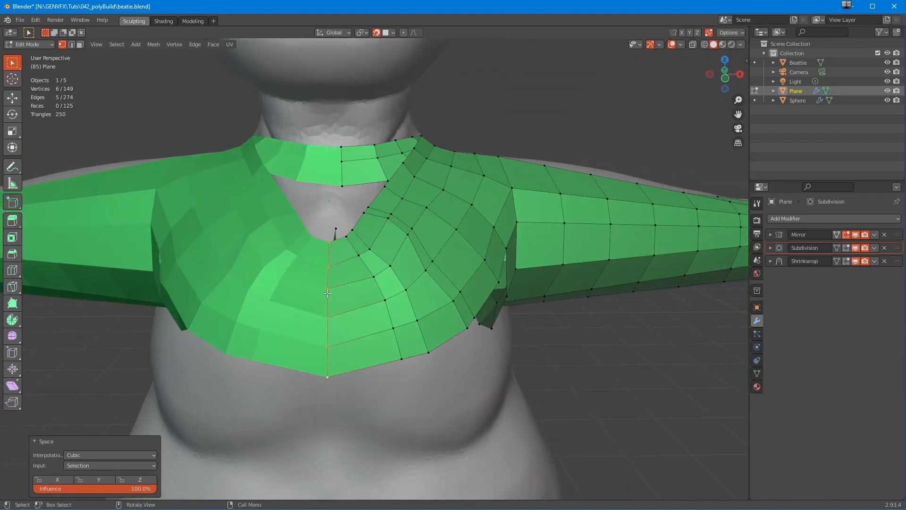
click(329, 324)
click(12, 98)
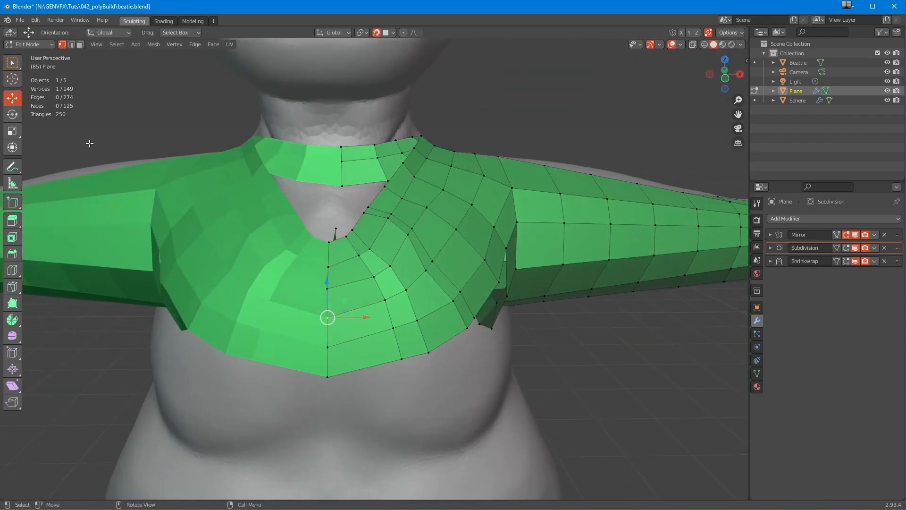
drag(328, 317, 327, 255)
middle_drag(328, 279, 323, 280)
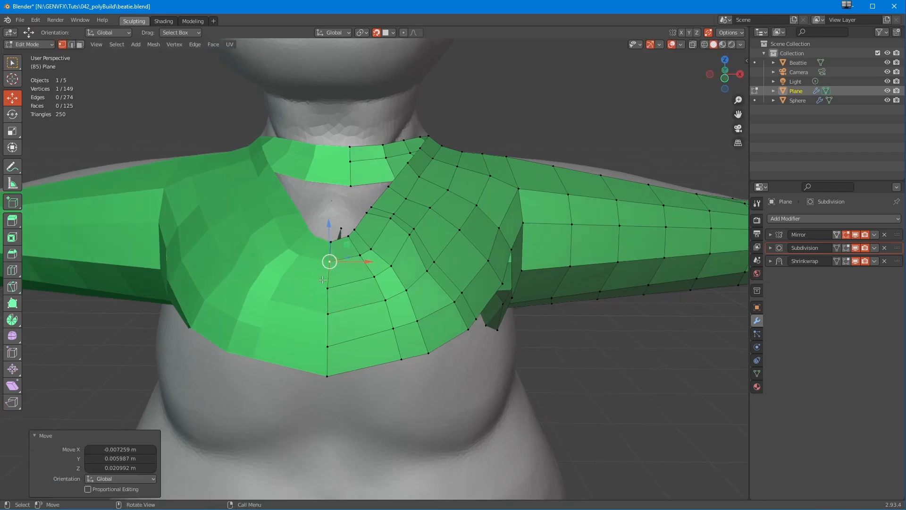
Select the seven vertices of the first row outside the neckline, from shoulder to centerline, and space them evenly with LoopTools Space.
click(409, 201)
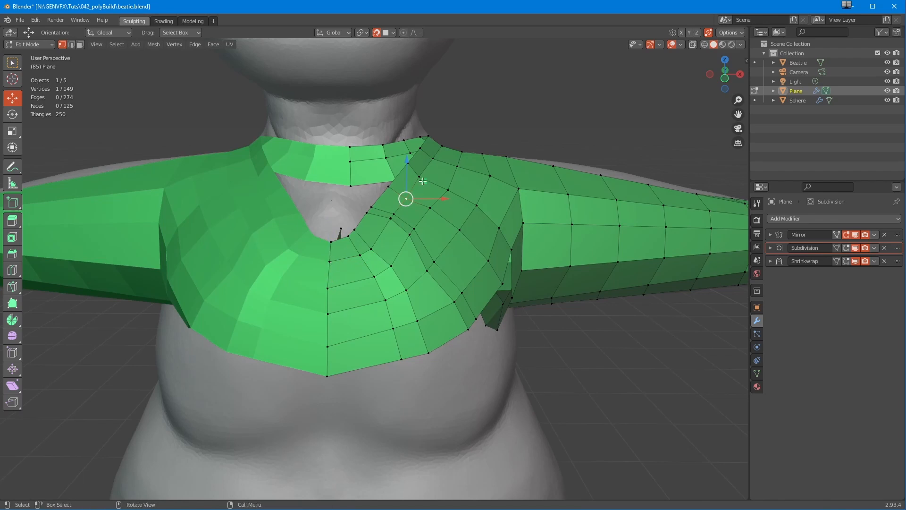
ctrl+click(329, 263)
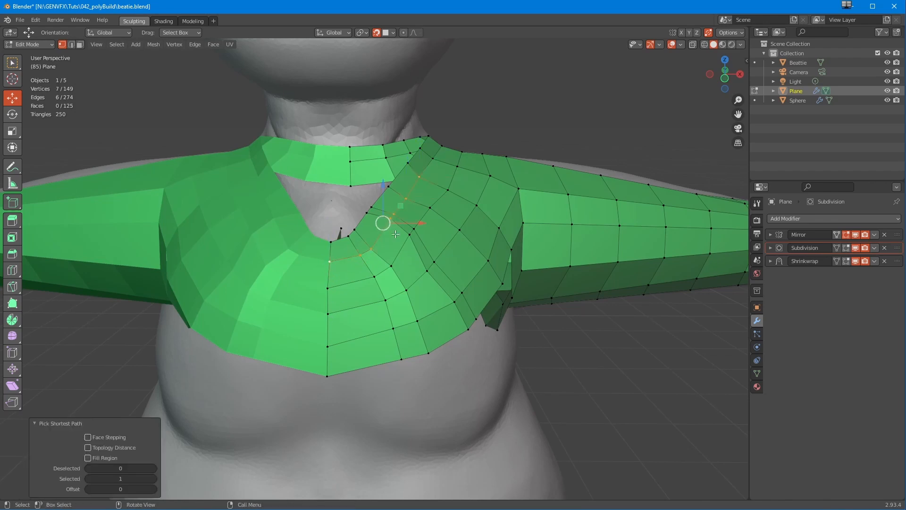
right_click(127, 96)
mouse_move(130, 95)
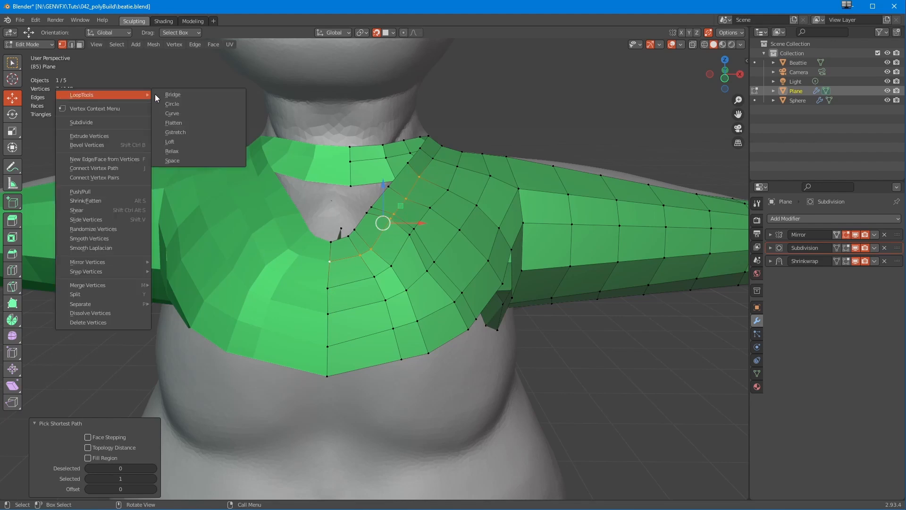
click(172, 161)
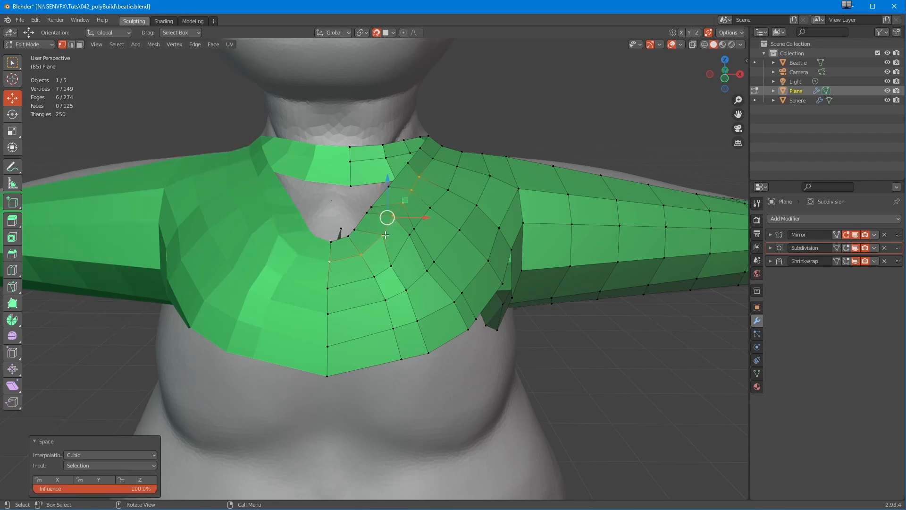
Evenly space the seven vertices of the second row outside the neckline, from shoulder to centerline, with LoopTools Space.
click(449, 191)
ctrl+click(328, 288)
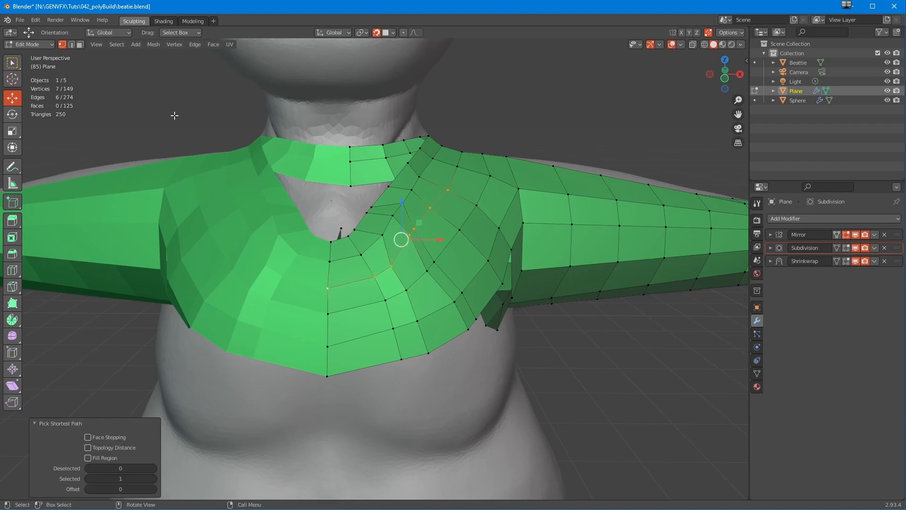
right_click(128, 71)
mouse_move(130, 70)
click(163, 136)
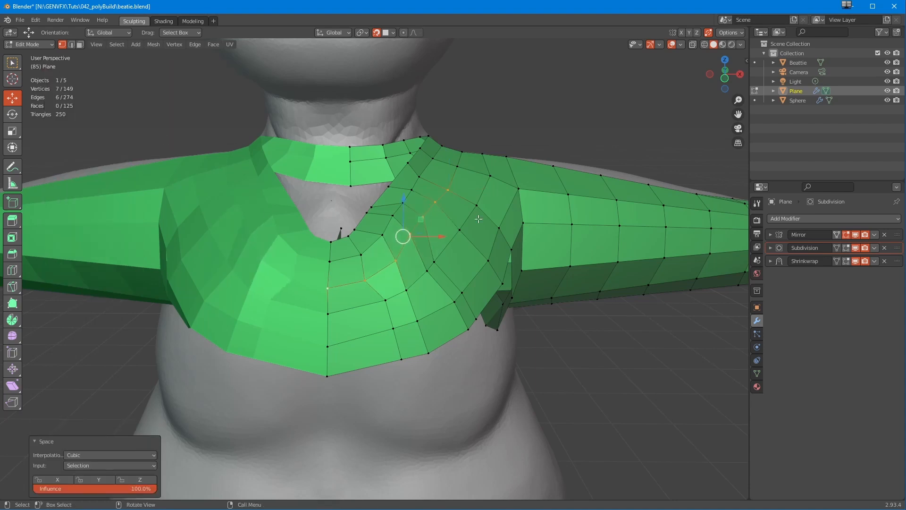
Evenly space the seven vertices of the third row outside the neckline, from shoulder to centerline, with LoopTools Space.
click(475, 205)
ctrl+click(327, 313)
right_click(125, 79)
mouse_move(132, 79)
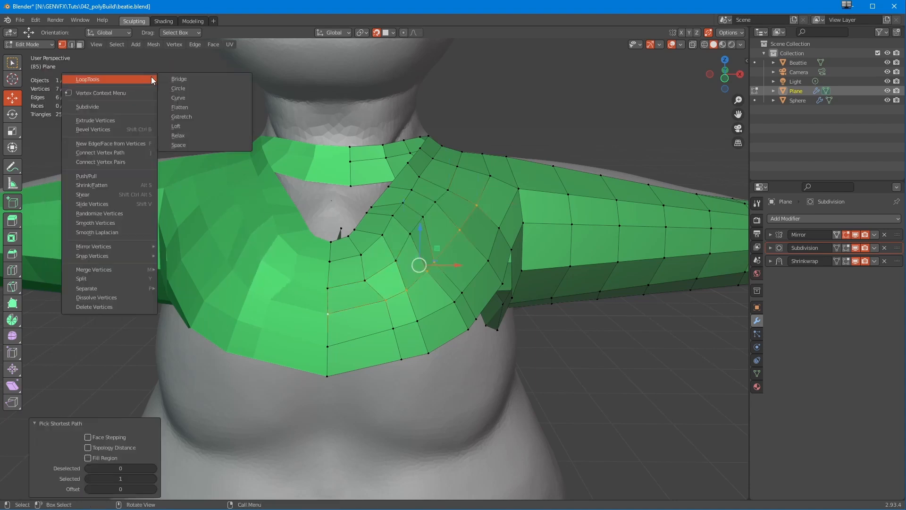
click(175, 145)
Evenly space the seven vertices of the row just above the chest's lower edge with LoopTools Space.
click(499, 228)
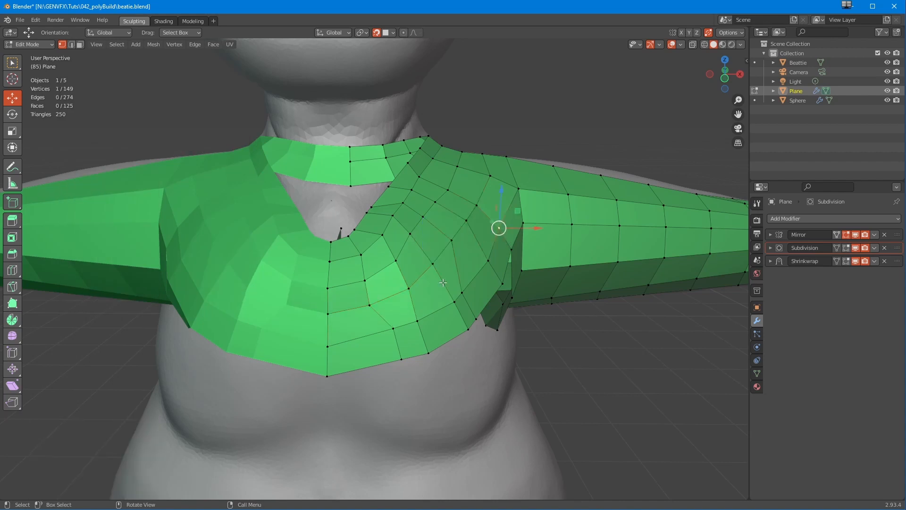
ctrl+click(328, 347)
right_click(127, 68)
mouse_move(141, 68)
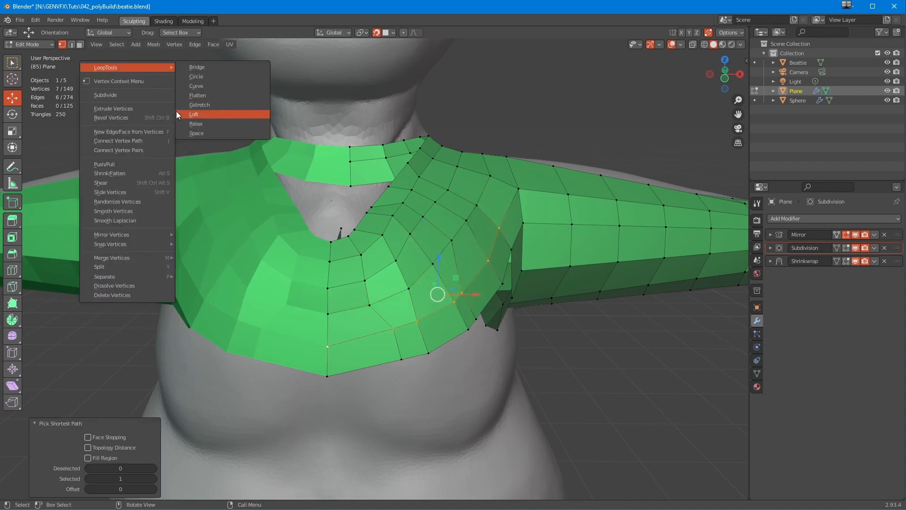
click(194, 133)
Select the seven vertices along the chest's lower edge, from armpit to centerline, and space them evenly with LoopTools Space.
click(511, 248)
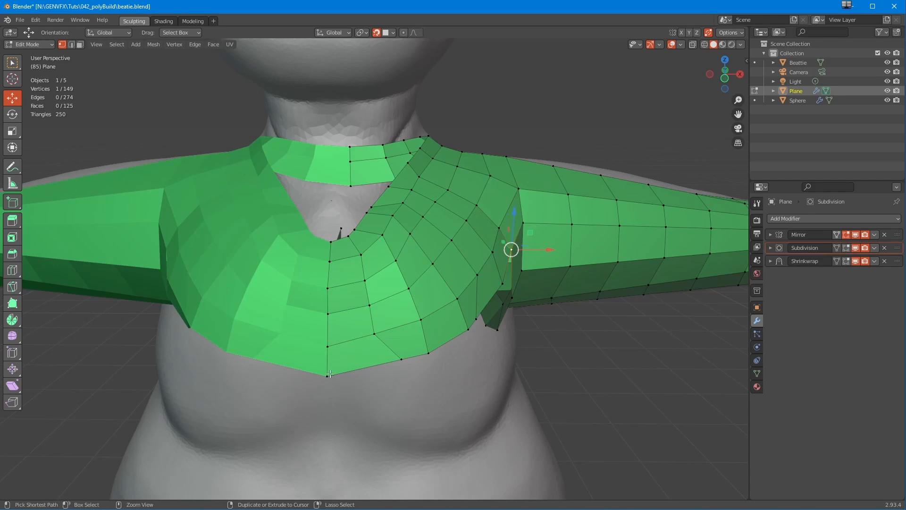
ctrl+click(327, 377)
right_click(112, 78)
mouse_move(113, 79)
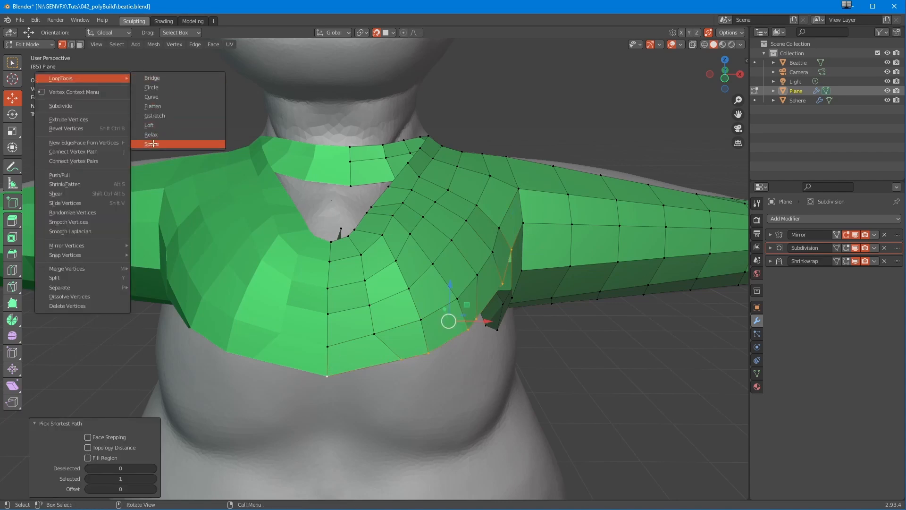
click(155, 144)
mouse_move(302, 367)
middle_down()
mouse_move(311, 349)
mouse_move(297, 387)
mouse_move(246, 378)
mouse_move(303, 385)
middle_up()
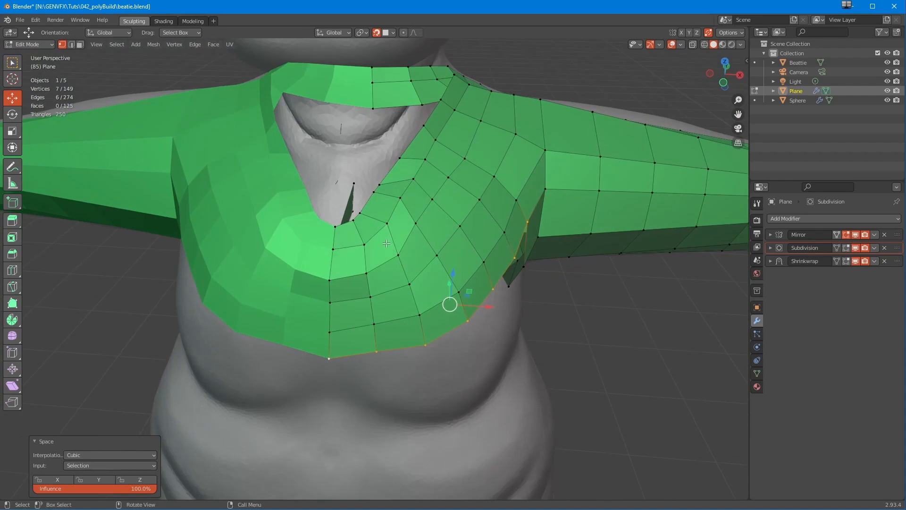
Select the seven vertices along the neckline's open edge down to its point and space them evenly with LoopTools Space.
middle_drag(378, 242, 358, 252)
click(441, 124)
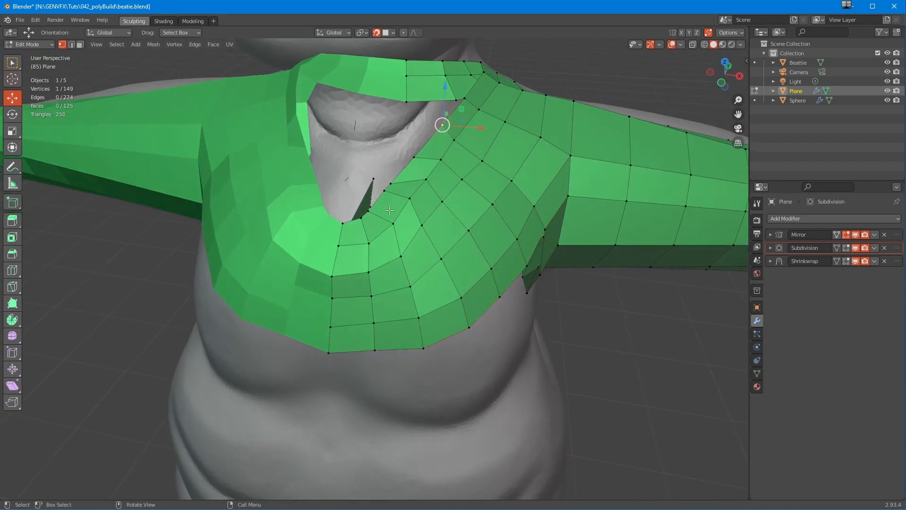
ctrl+click(342, 222)
right_click(97, 60)
mouse_move(97, 60)
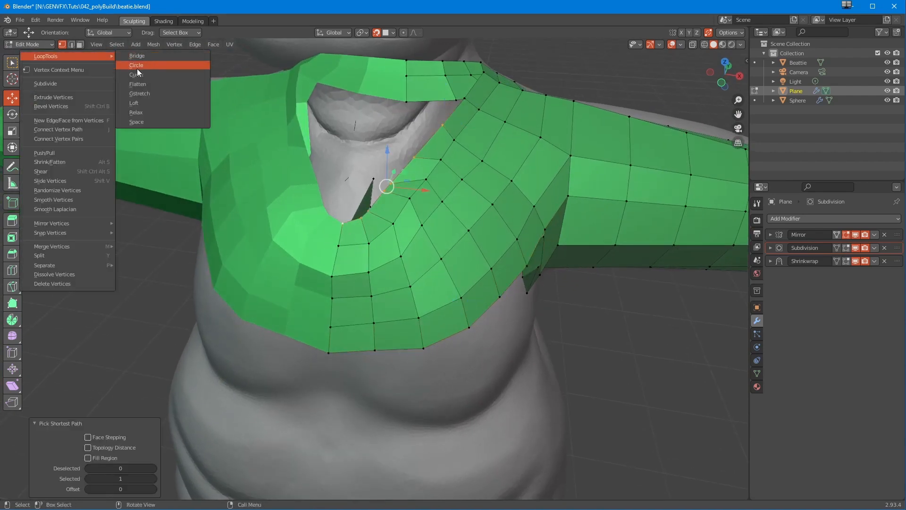
click(141, 123)
Show the Subdivision modifier in Edit Mode to inspect the smoothed chest and arms, and hide it again.
middle_drag(252, 236, 359, 389)
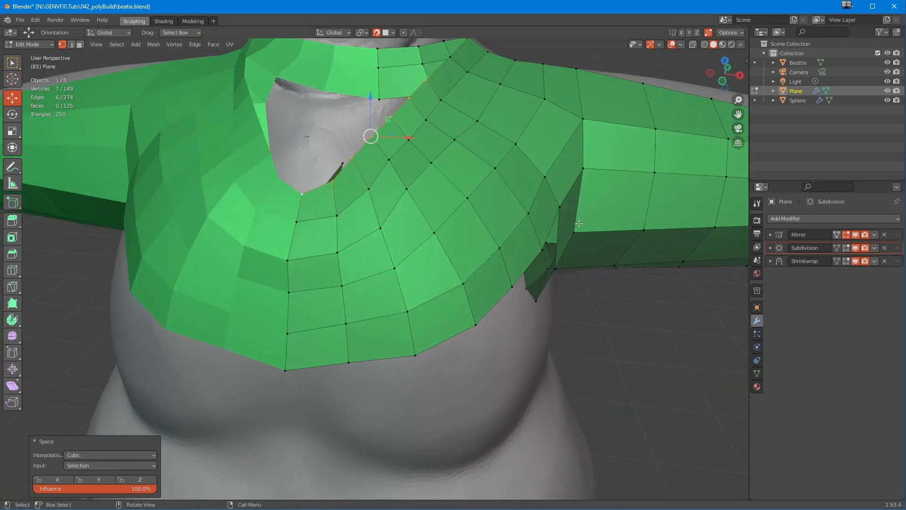
middle_drag(737, 283, 770, 297)
click(846, 248)
middle_drag(684, 292, 515, 301)
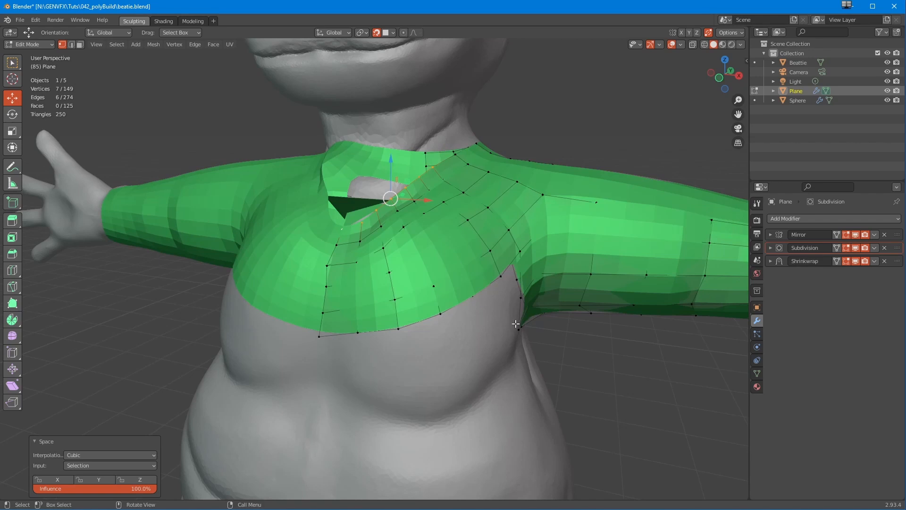
click(847, 248)
Switch to face select mode and delete the stray face sticking out beside the neckline's point.
middle_drag(425, 345, 309, 347)
drag(314, 350, 316, 342)
middle_drag(378, 269, 361, 283)
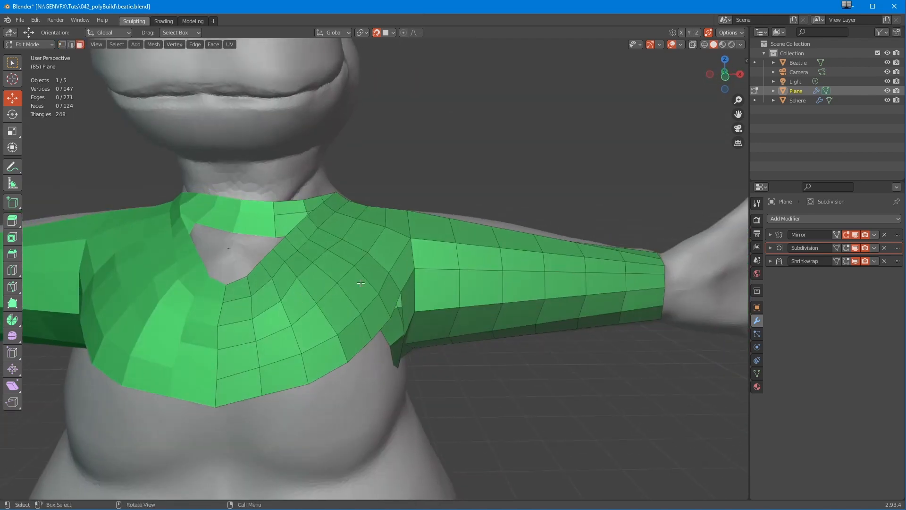
Check the cleaned mesh with Subdivision temporarily shown in Edit Mode, and expand the Shrinkwrap modifier's settings.
click(846, 248)
middle_drag(398, 366, 383, 393)
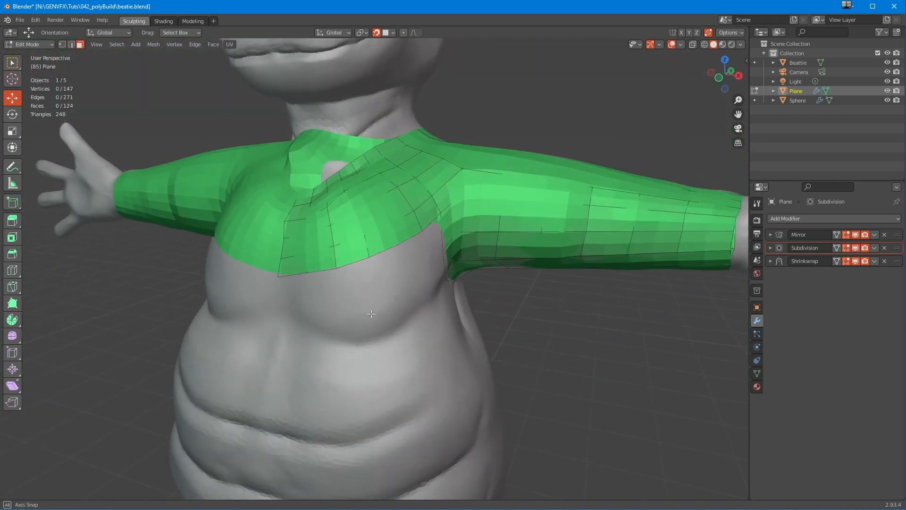
click(846, 248)
click(845, 267)
middle_drag(283, 359, 304, 380)
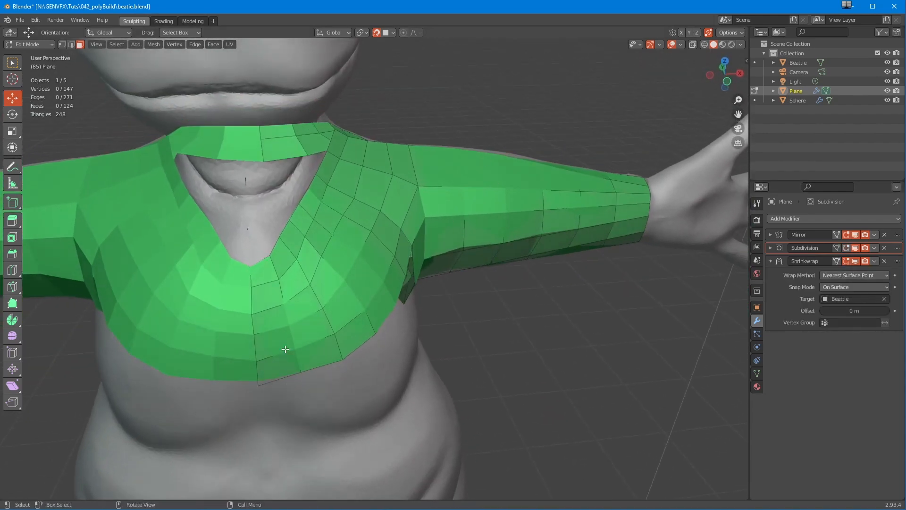
Select seven vertices along the chest's second loop in from the neckline edge and apply LoopTools Relax with 10 iterations.
middle_drag(297, 346, 562, 206)
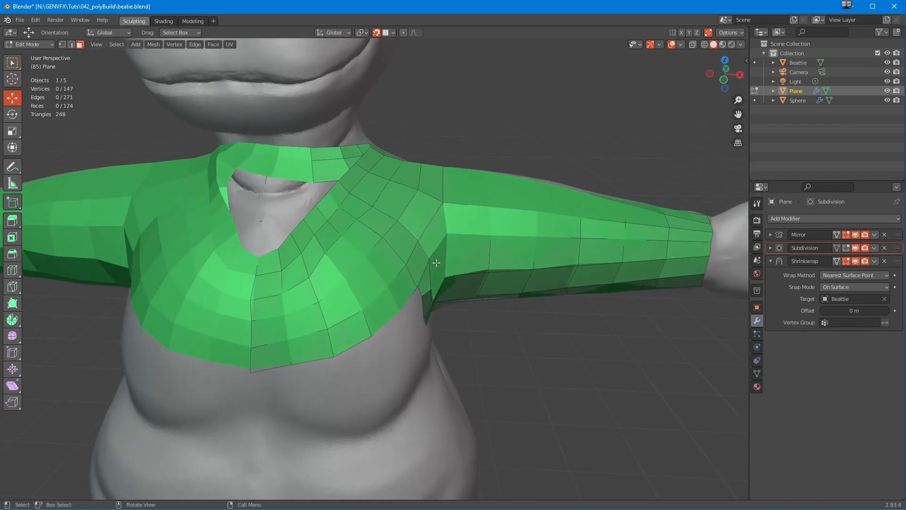
middle_drag(437, 263, 343, 245)
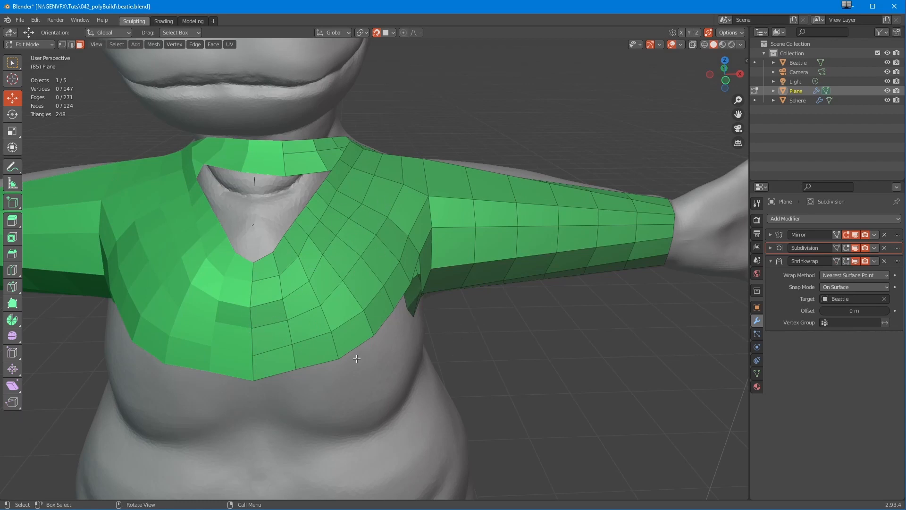
click(361, 204)
ctrl+click(348, 217)
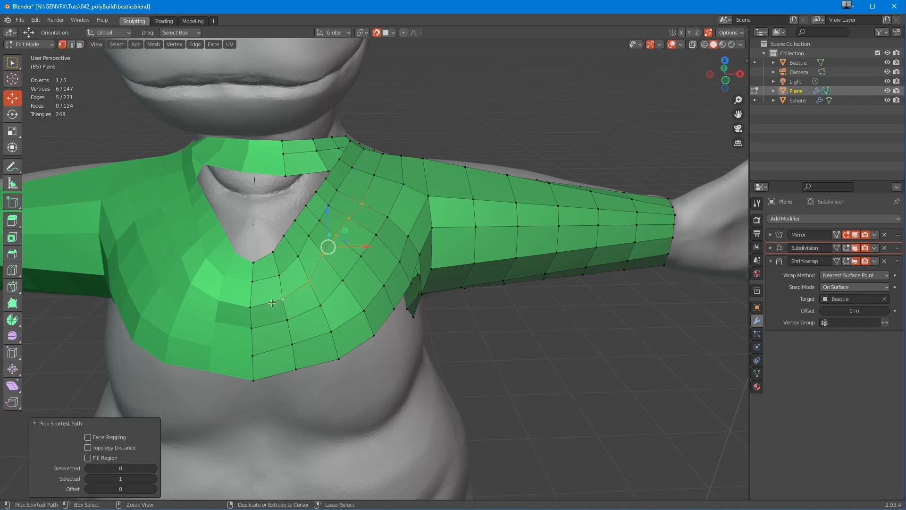
right_click(463, 340)
mouse_move(447, 269)
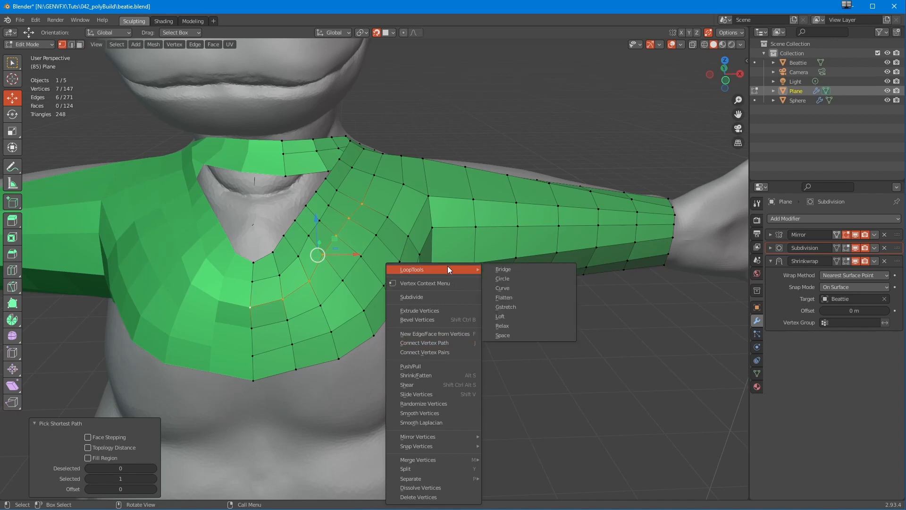
click(500, 327)
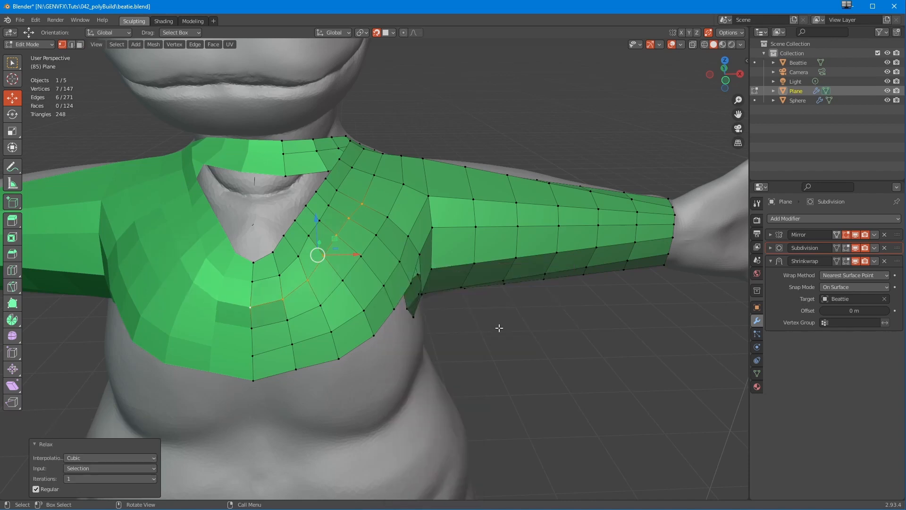
click(149, 479)
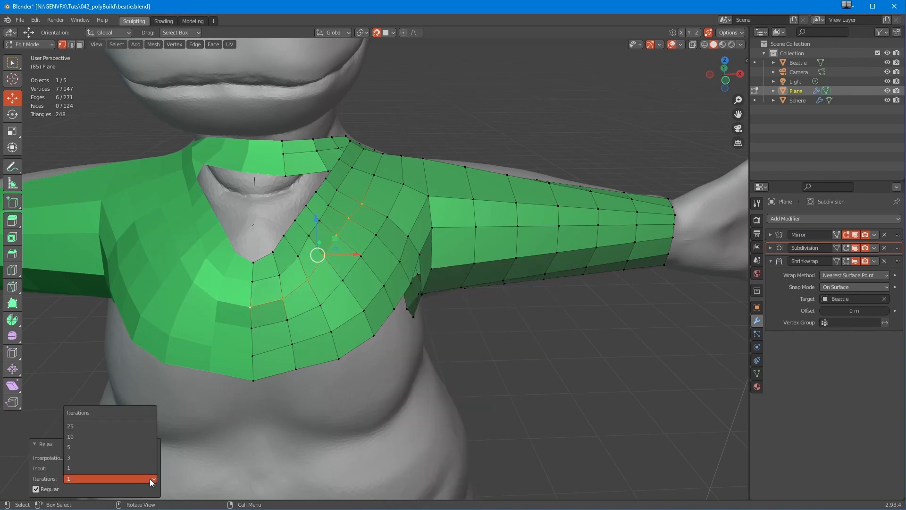
click(85, 438)
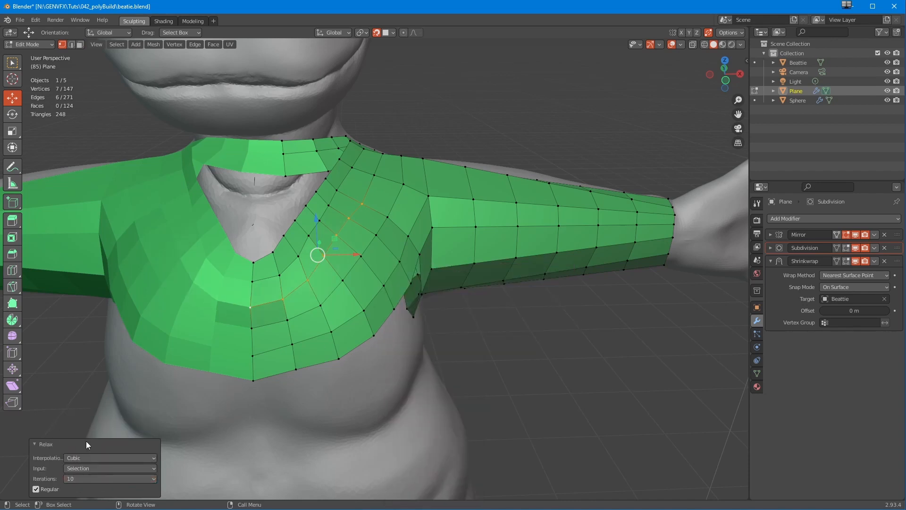
Select the seven vertices of the first loop inside the neckline edge and smooth them with LoopTools Relax.
click(337, 190)
ctrl+click(253, 282)
right_click(472, 334)
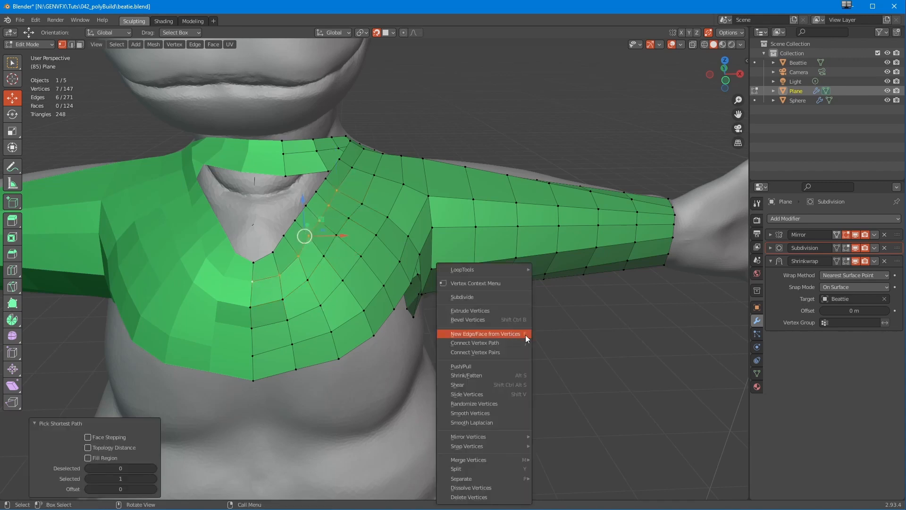
mouse_move(499, 264)
click(550, 326)
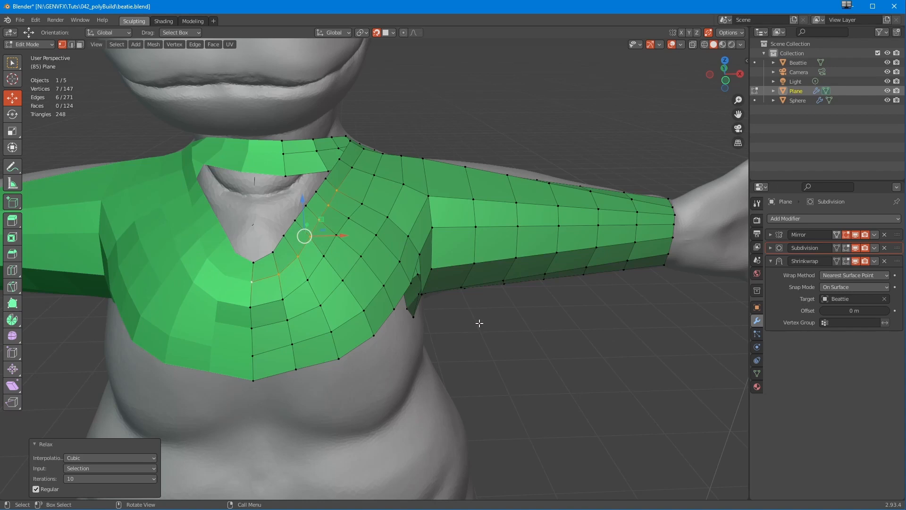
Select the seven vertices of the third chest loop from the neckline, ending at the centreline, and smooth them with LoopTools Relax.
click(387, 217)
ctrl+click(250, 327)
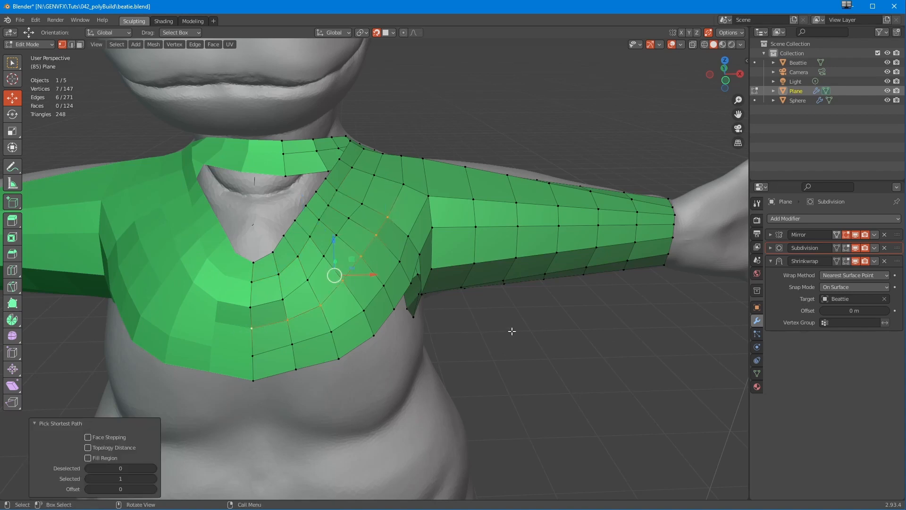
right_click(472, 334)
mouse_move(486, 270)
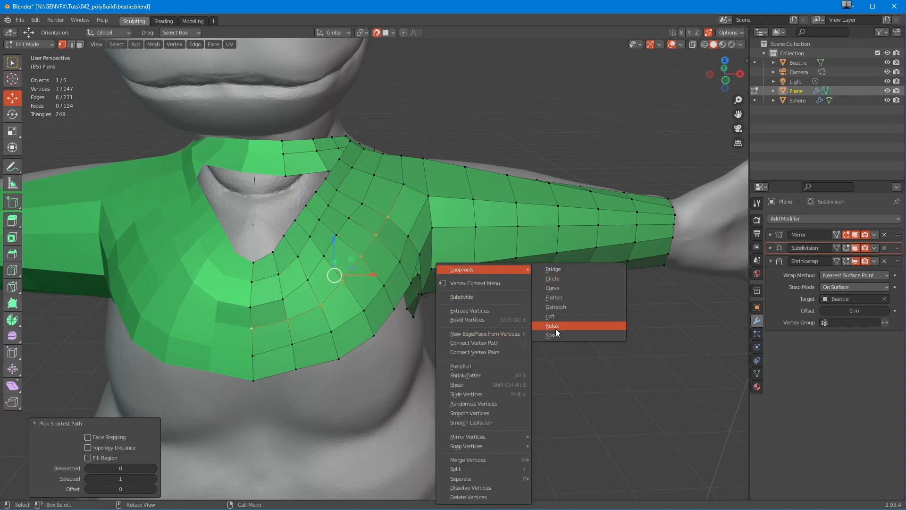
click(555, 327)
Select the seven vertices of the loop just above the chest's lower open edge and even them out with LoopTools Space.
click(408, 237)
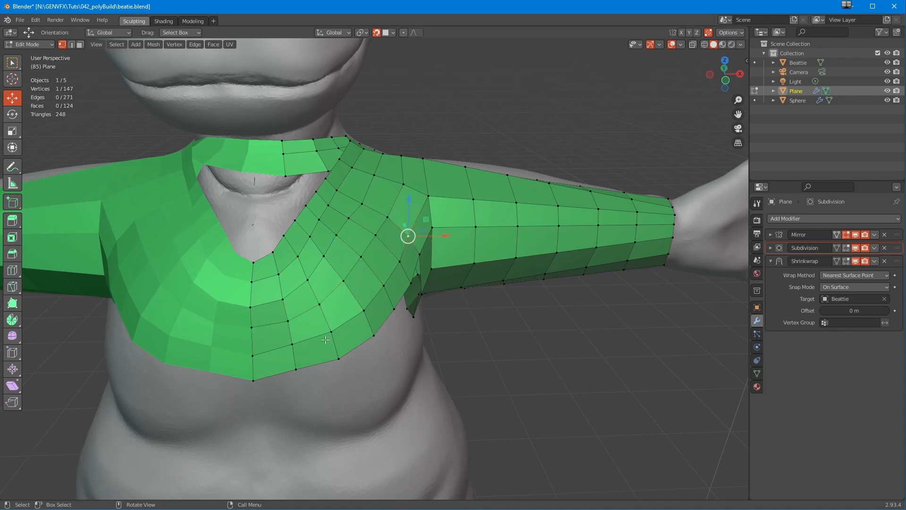
ctrl+click(257, 354)
right_click(517, 330)
mouse_move(516, 268)
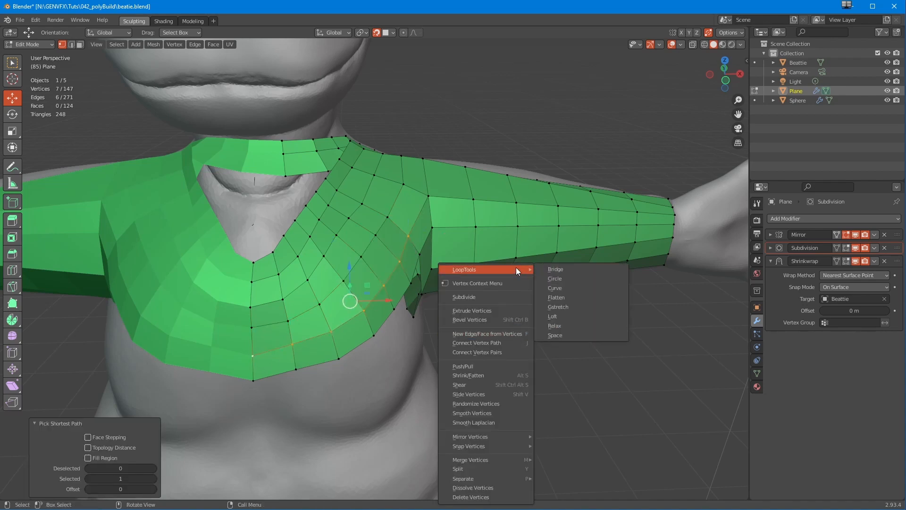
click(555, 335)
Nudge the vertices at the centre of the chest's lower edge, moving the last one up about 0.058 m.
middle_drag(486, 388, 260, 374)
click(249, 371)
mouse_move(240, 375)
mouse_down()
mouse_move(243, 344)
mouse_move(245, 361)
mouse_up()
click(243, 348)
middle_drag(244, 360, 189, 349)
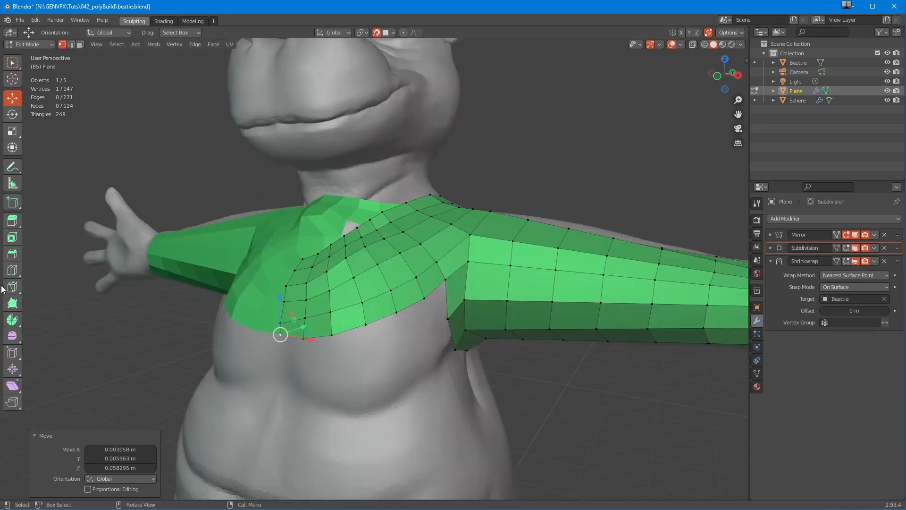
With the Poly Build tool, extrude the chest's lower edge and pull the new vertices down to begin another quad row.
click(12, 304)
middle_drag(359, 350, 330, 348)
drag(412, 308, 410, 349)
drag(345, 329, 341, 362)
middle_drag(341, 362, 378, 359)
drag(302, 341, 352, 372)
scroll(312, 373, up, 1)
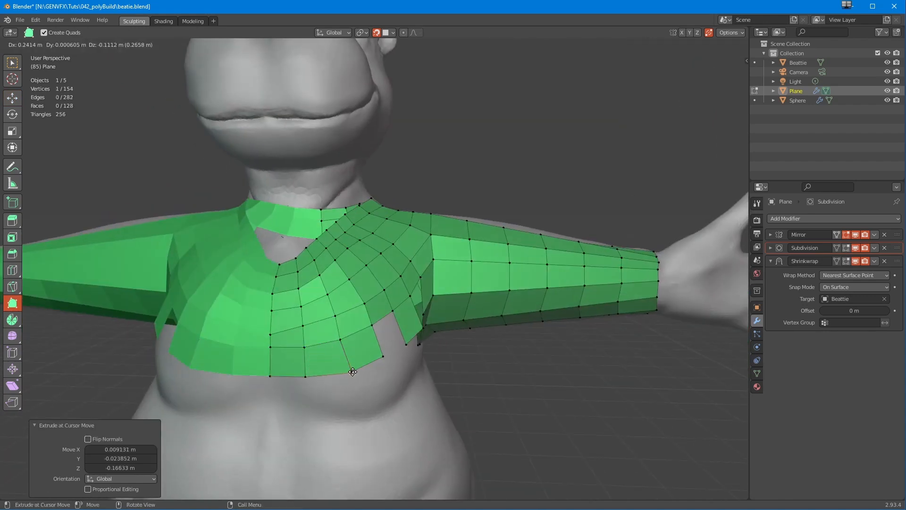
Close the gap between the new lower chest row and the armpit faces by joining their vertices with Poly Build.
scroll(330, 340, up, 4)
middle_drag(300, 309, 269, 326)
ctrl+drag(375, 143, 535, 251)
scroll(477, 307, down, 2)
middle_drag(531, 282, 287, 430)
click(732, 33)
click(376, 254)
middle_drag(376, 254, 359, 245)
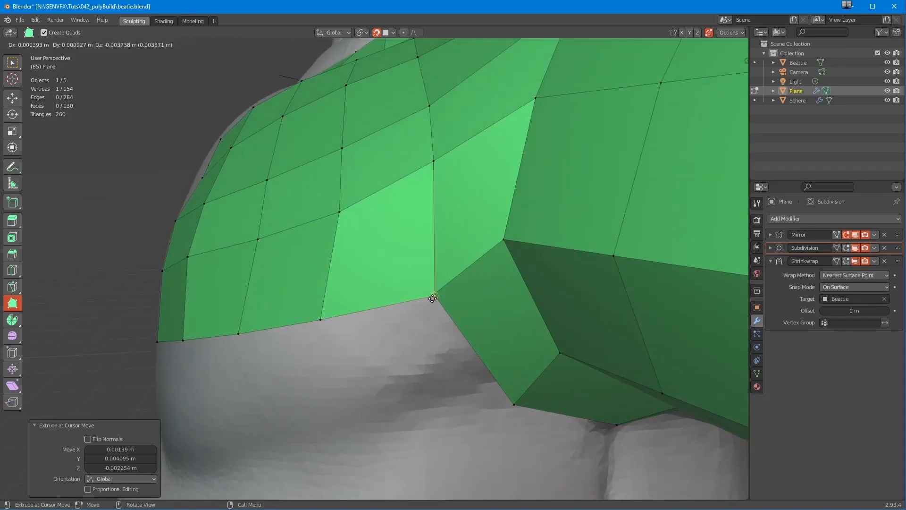
Build another row of quads beneath the chest with Poly Build and add the corner face beside the centreline.
click(731, 32)
middle_drag(283, 302, 312, 302)
drag(312, 302, 245, 326)
middle_drag(246, 326, 339, 356)
scroll(373, 304, up, 3)
click(306, 290)
ctrl+click(306, 290)
middle_drag(306, 290, 335, 394)
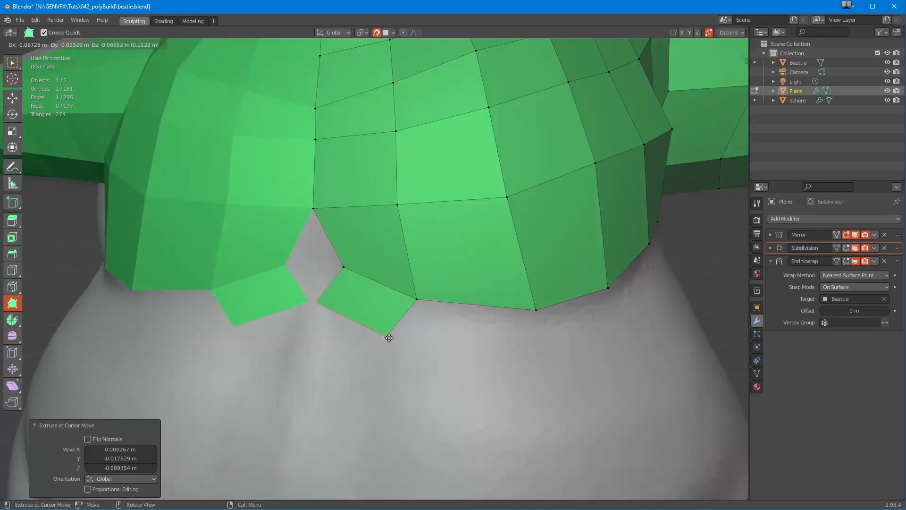
ctrl+click(371, 414)
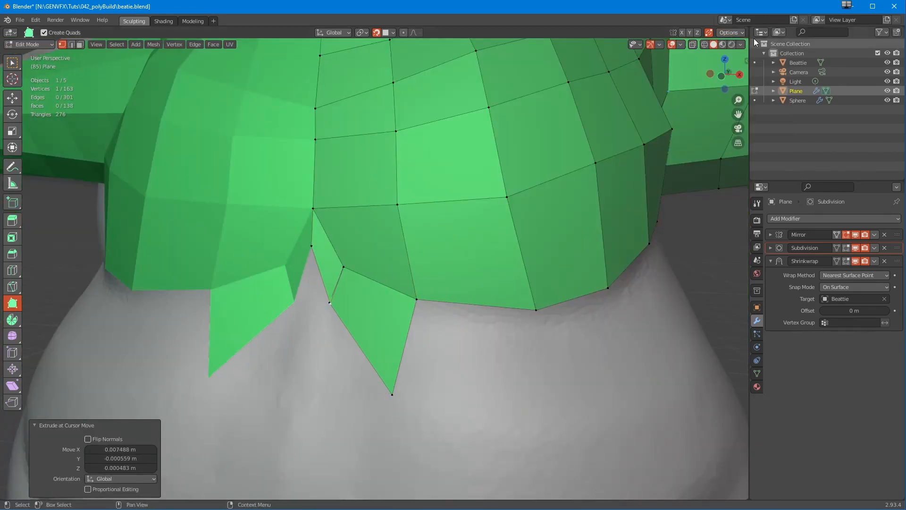
Continue the lowest chest row with Poly Build faces around the side and up beneath the armpit.
scroll(330, 354, up, 3)
middle_drag(331, 354, 277, 279)
ctrl+click(277, 279)
middle_drag(399, 326, 449, 265)
scroll(448, 265, up, 3)
ctrl+click(447, 237)
ctrl+click(447, 237)
ctrl+click(529, 226)
scroll(411, 324, down, 4)
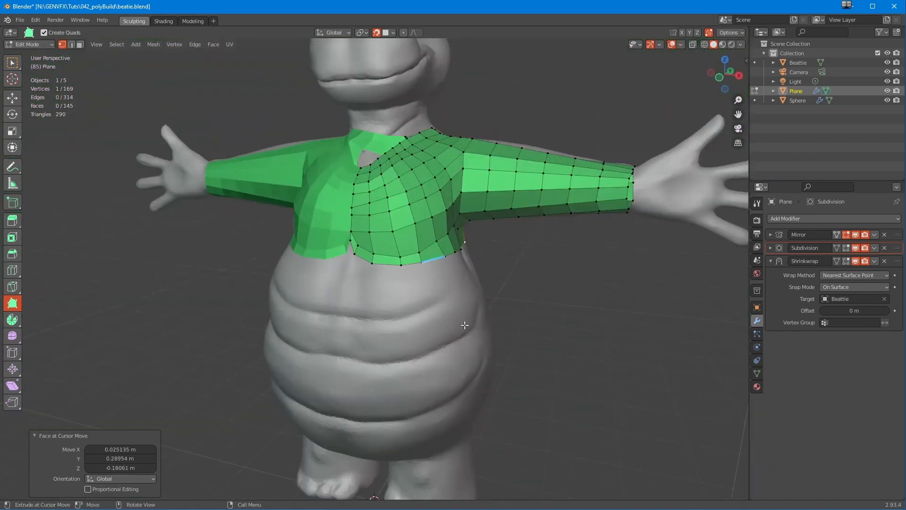
Examine the extended chest, side and shoulder topology from several angles, up to the hippo's face.
middle_drag(411, 324, 330, 264)
scroll(330, 264, up, 5)
scroll(295, 304, down, 4)
middle_drag(295, 304, 327, 220)
scroll(374, 200, up, 3)
scroll(374, 200, down, 3)
scroll(327, 220, up, 3)
middle_drag(362, 292, 376, 70)
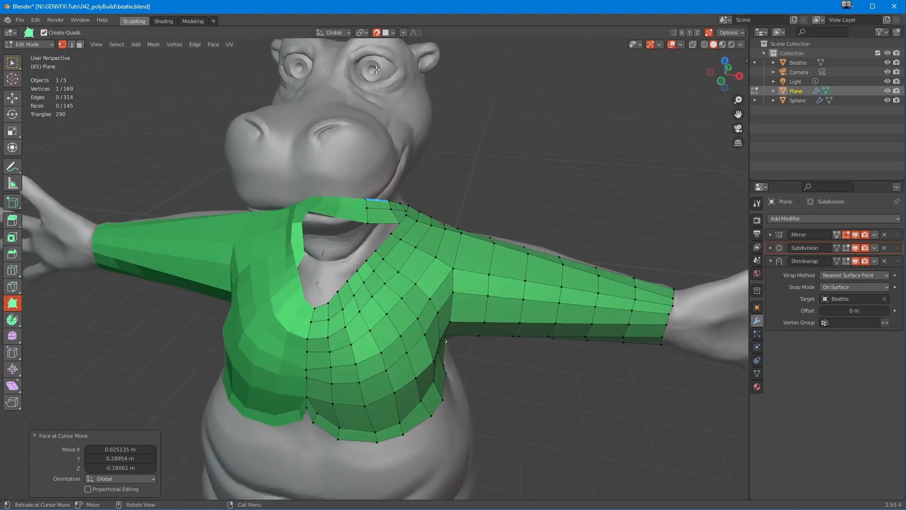
Select one face on the upper chest in face select mode, duplicate it and place the copy on the hippo's face.
click(348, 197)
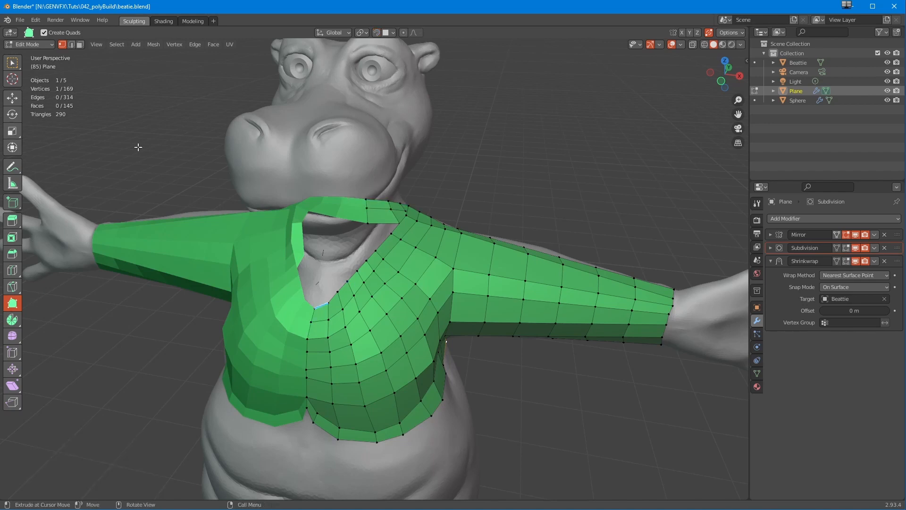
click(19, 60)
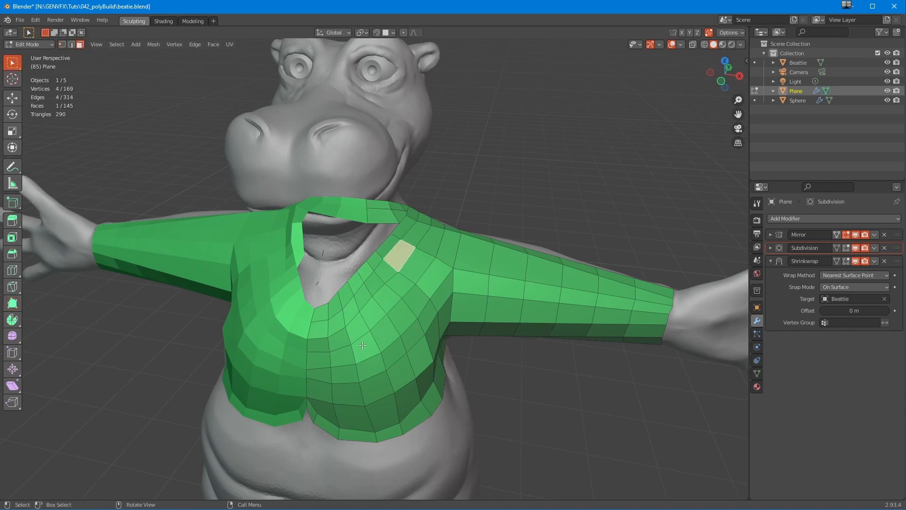
key(shift+d)
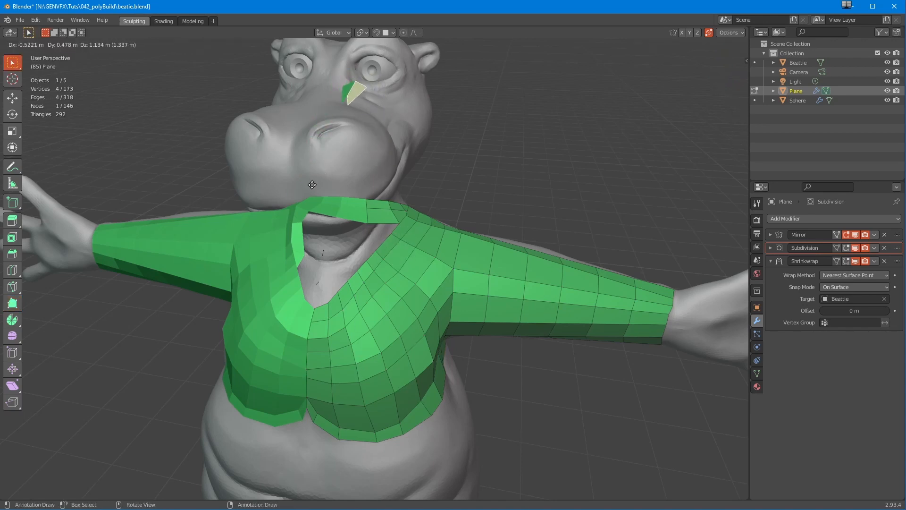
click(343, 198)
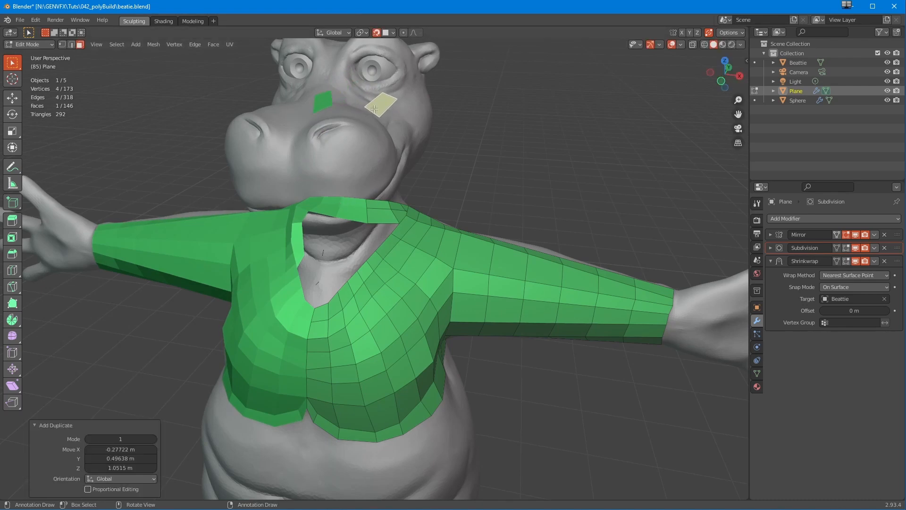
With snapping on and the Move tool active, position the duplicated face on the snout beside the inner eye corner.
key(shift+Tab)
click(12, 97)
drag(390, 107, 344, 113)
middle_drag(344, 114, 292, 155)
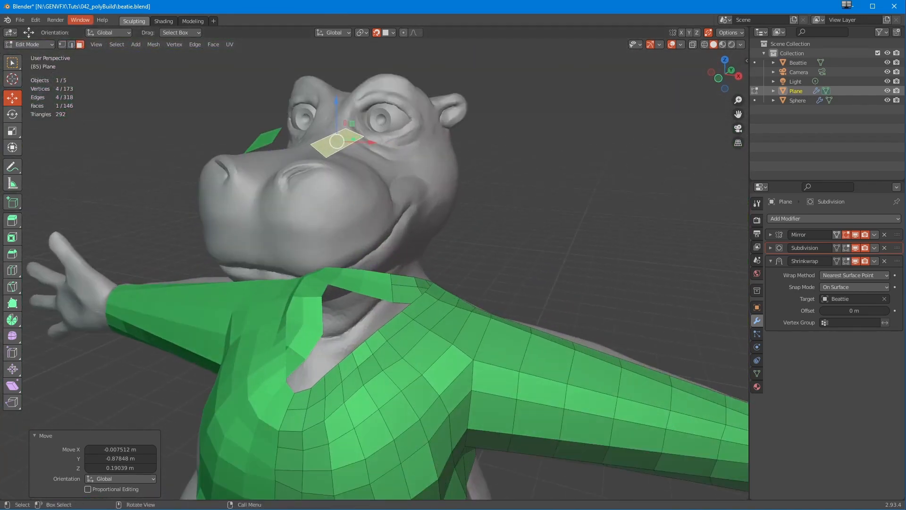
key(g)
click(350, 142)
Move the duplicated face's four vertices individually to fit a small quad on the surface beside the inner eye corner.
click(324, 158)
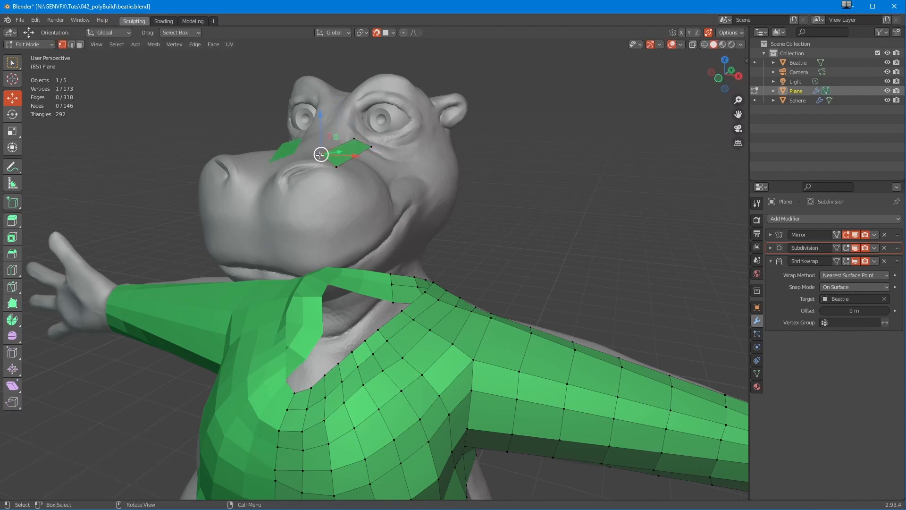
key(g)
click(338, 141)
click(355, 139)
key(g)
click(346, 130)
click(367, 149)
key(g)
click(358, 141)
click(336, 166)
key(g)
click(350, 151)
Switch the plane to Object Mode and bring up its Viewport Display settings, keeping In Front enabled.
middle_drag(350, 150, 309, 245)
middle_drag(309, 208, 342, 210)
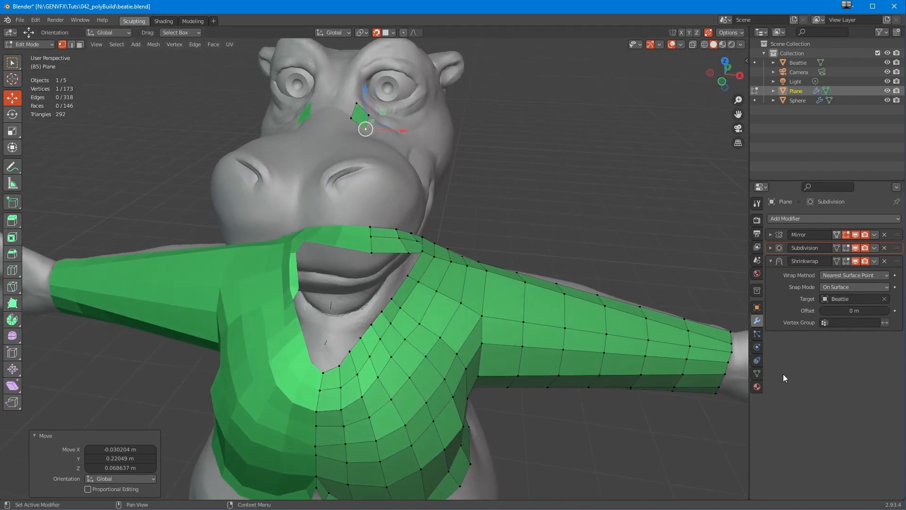
middle_drag(347, 229, 373, 269)
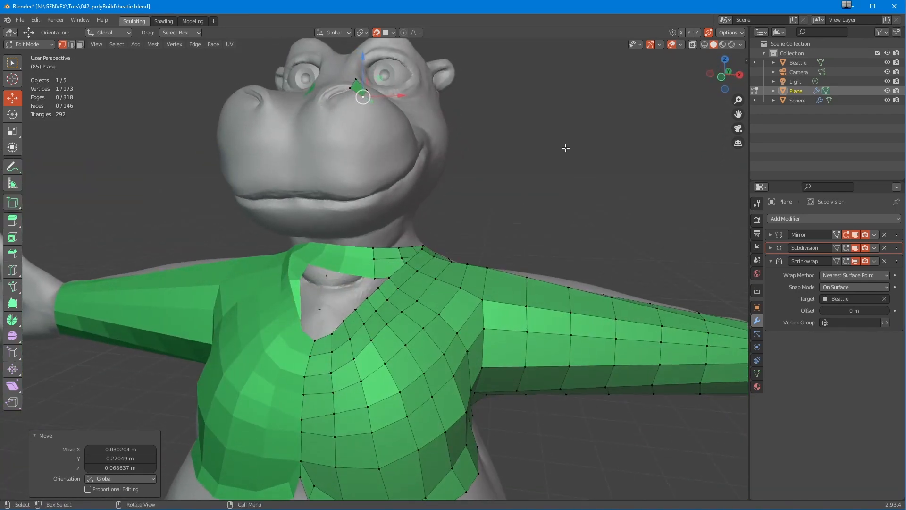
click(35, 45)
click(33, 55)
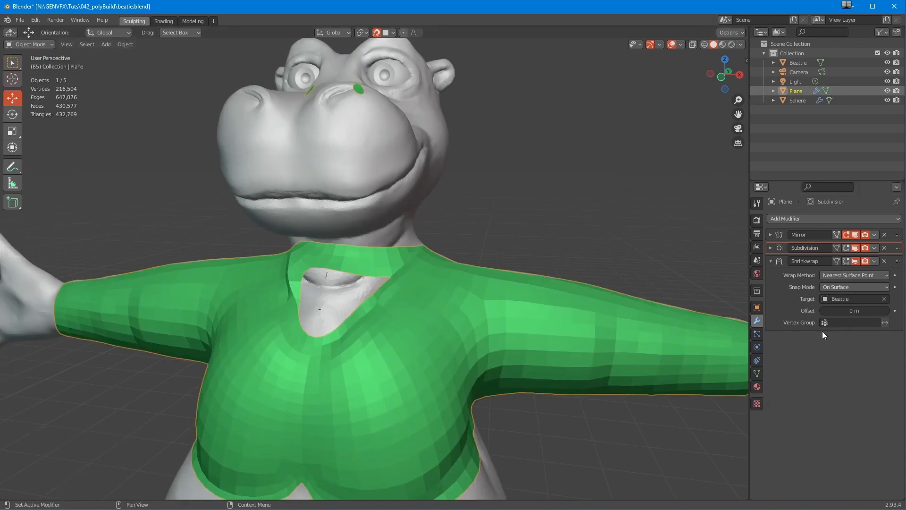
click(757, 307)
middle_drag(807, 450, 800, 366)
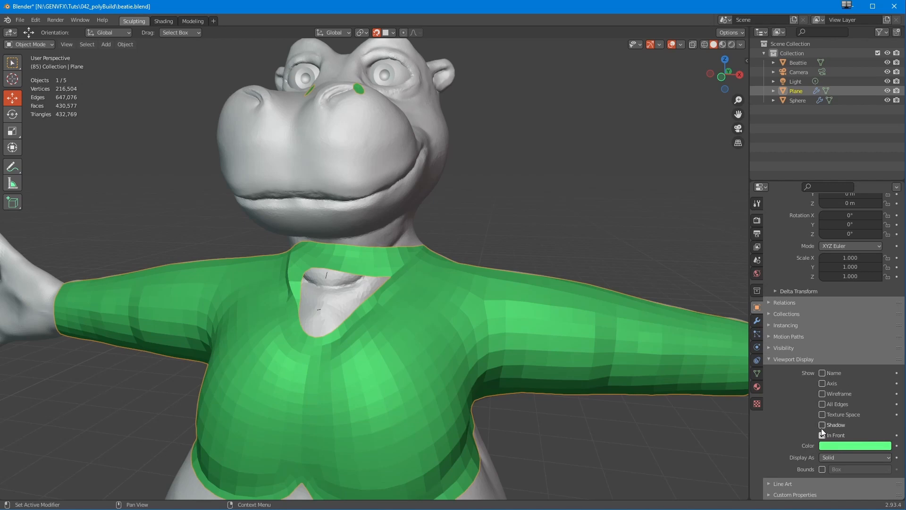
click(825, 457)
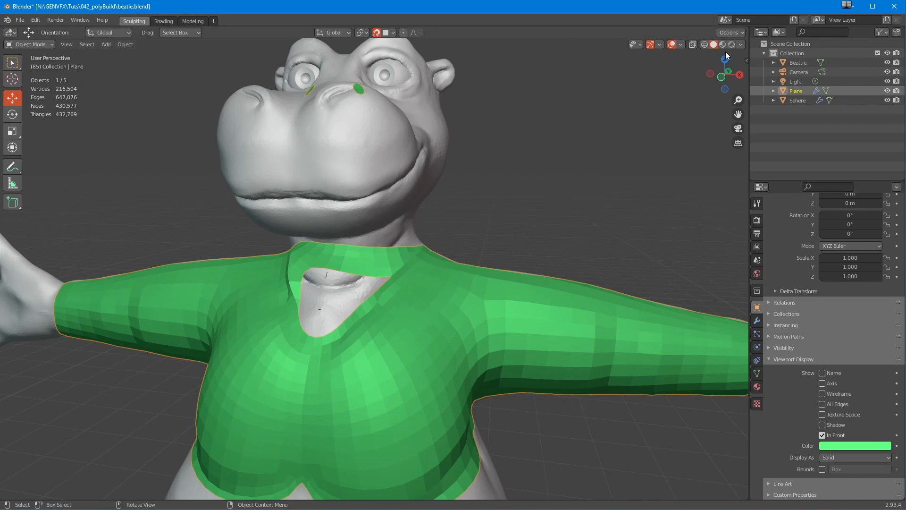
Enable Backface Culling in the viewport shading options and check the neck area from the side.
click(740, 44)
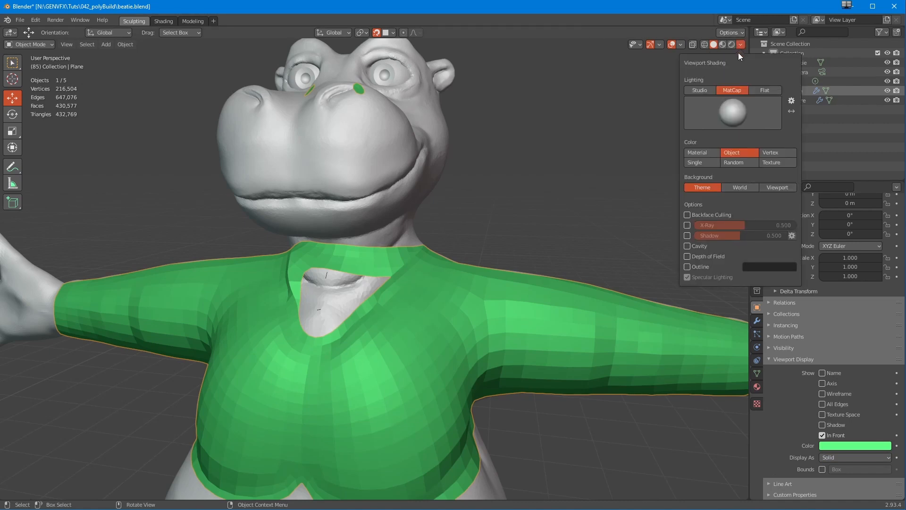
click(687, 216)
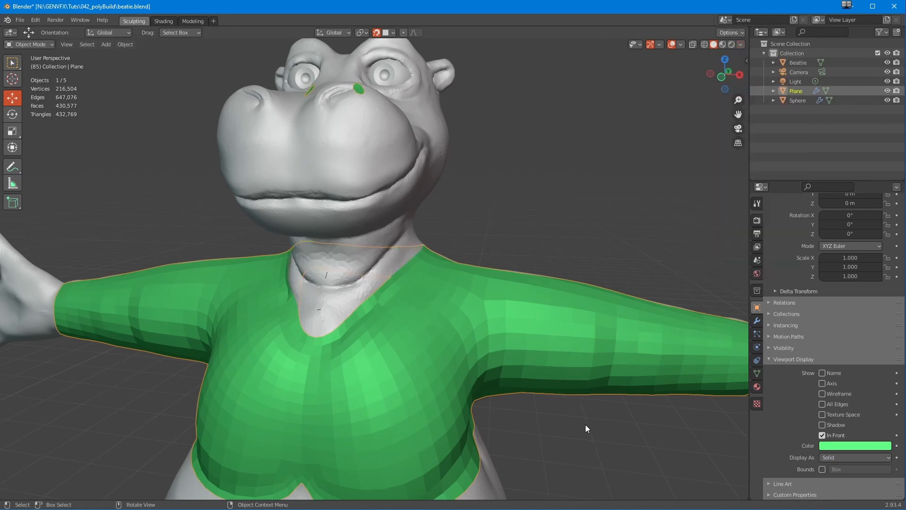
middle_drag(384, 302, 597, 131)
Enable Shadow in the viewport shading options, and try Cavity while checking the face and neck before switching Cavity off.
click(738, 33)
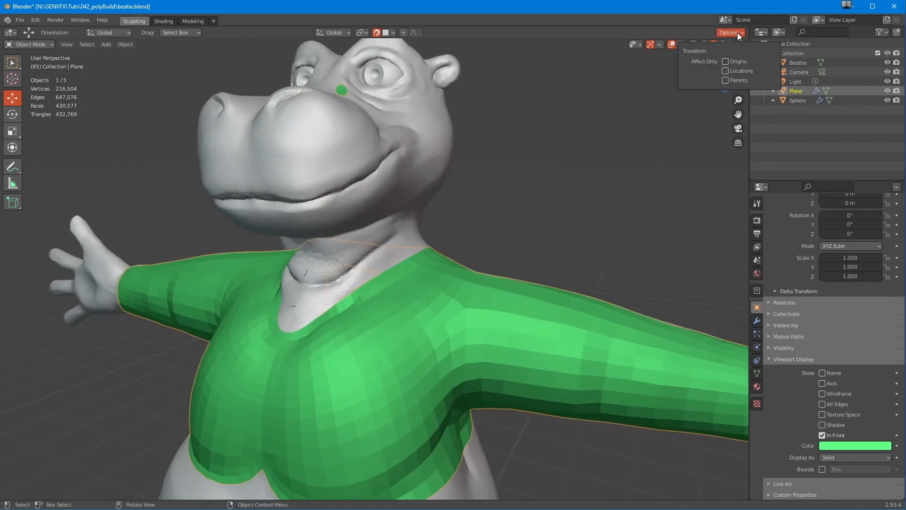
click(650, 101)
click(741, 45)
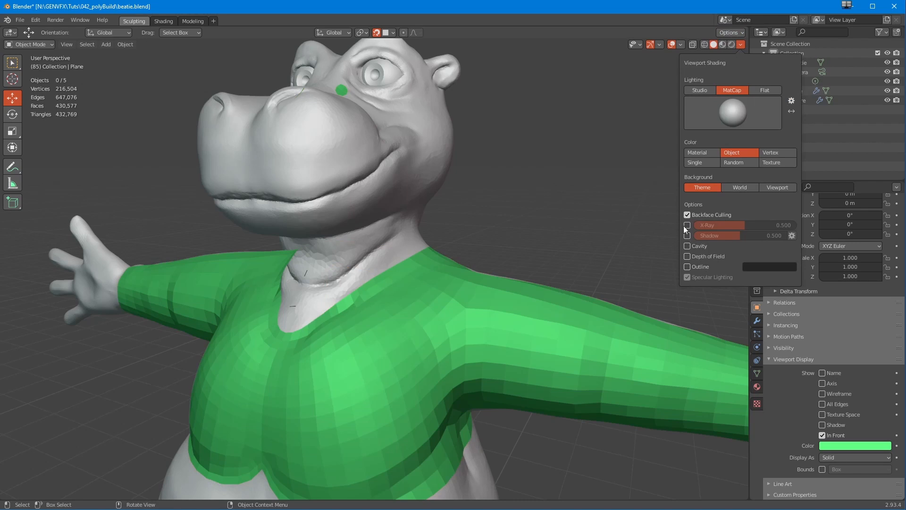
click(687, 236)
click(688, 245)
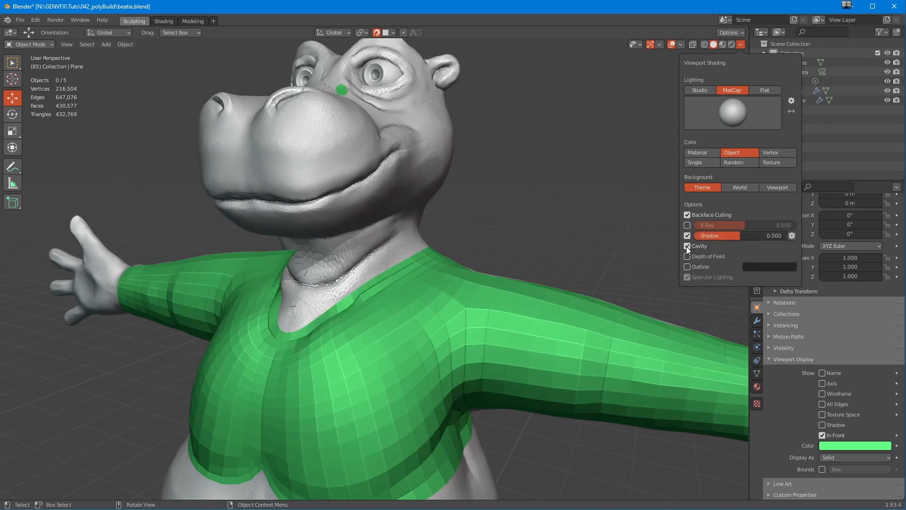
mouse_move(307, 327)
middle_down()
mouse_move(318, 342)
mouse_move(330, 254)
mouse_move(290, 291)
mouse_move(305, 359)
mouse_move(307, 327)
mouse_move(323, 356)
mouse_move(299, 328)
mouse_move(314, 278)
middle_up()
scroll(323, 356, down, 5)
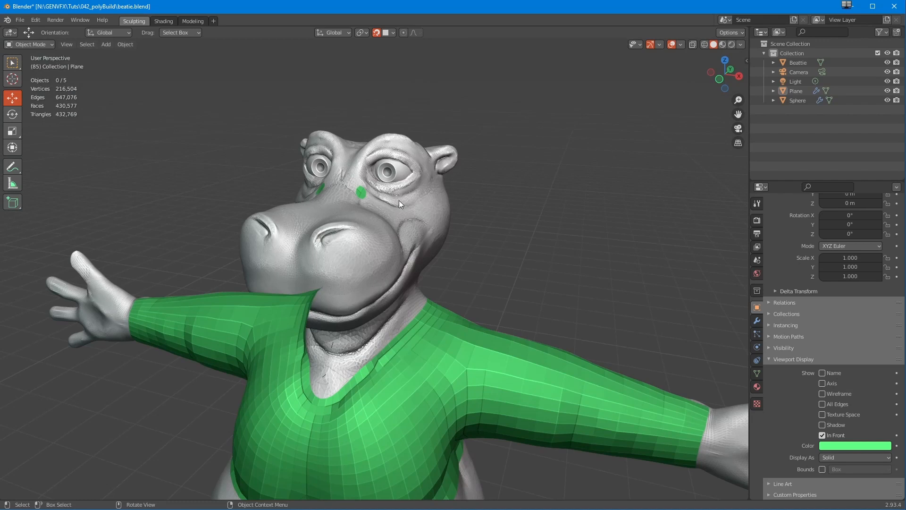
mouse_move(342, 214)
middle_down()
mouse_move(322, 240)
mouse_move(344, 184)
mouse_move(293, 231)
mouse_move(316, 230)
mouse_move(324, 219)
mouse_move(310, 228)
mouse_move(308, 265)
mouse_move(341, 210)
mouse_move(341, 226)
middle_up()
ctrl+middle_drag(341, 226, 382, 273)
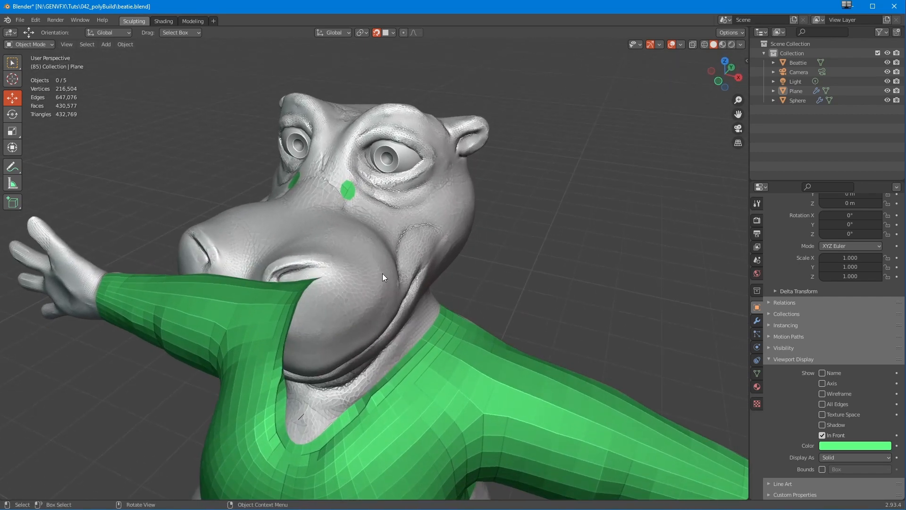
click(740, 45)
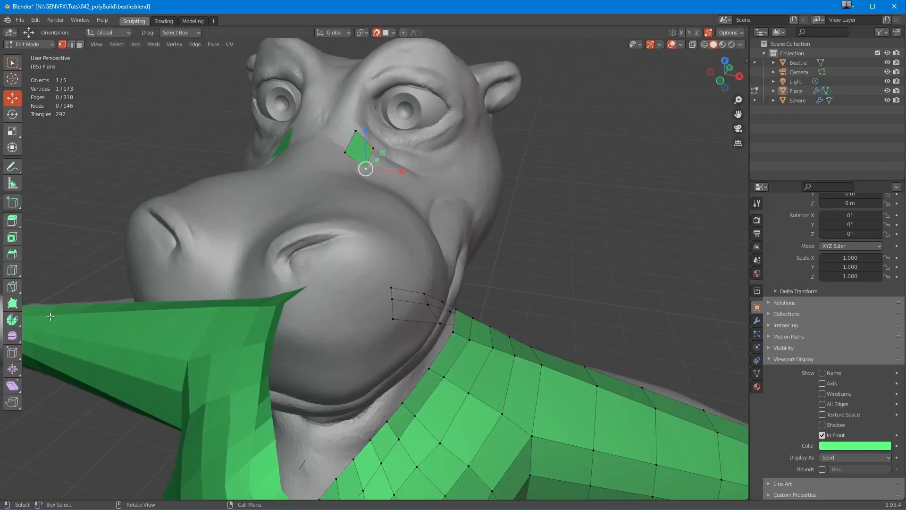
In Edit Mode, use the Poly Build tool to extrude a second quad from the face patch and fit both quads below the inner eye corner.
click(19, 304)
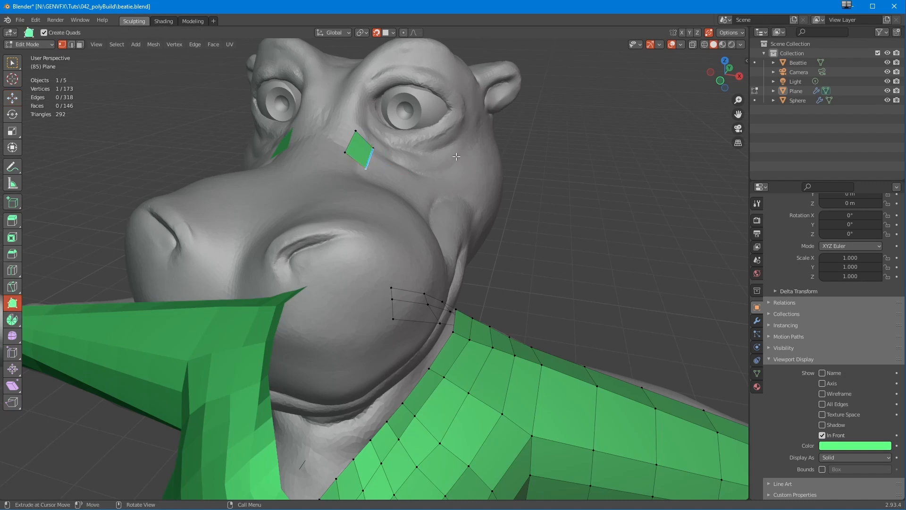
mouse_move(392, 167)
mouse_down()
mouse_move(406, 167)
mouse_move(399, 158)
mouse_up()
middle_drag(390, 188, 436, 239)
middle_drag(353, 257, 407, 248)
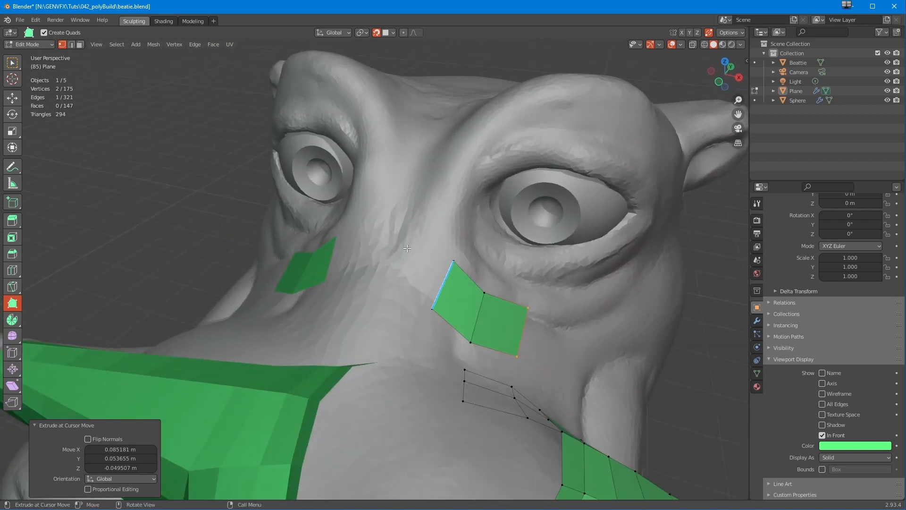
drag(452, 263, 467, 250)
drag(433, 308, 419, 272)
drag(485, 293, 492, 272)
drag(528, 307, 533, 290)
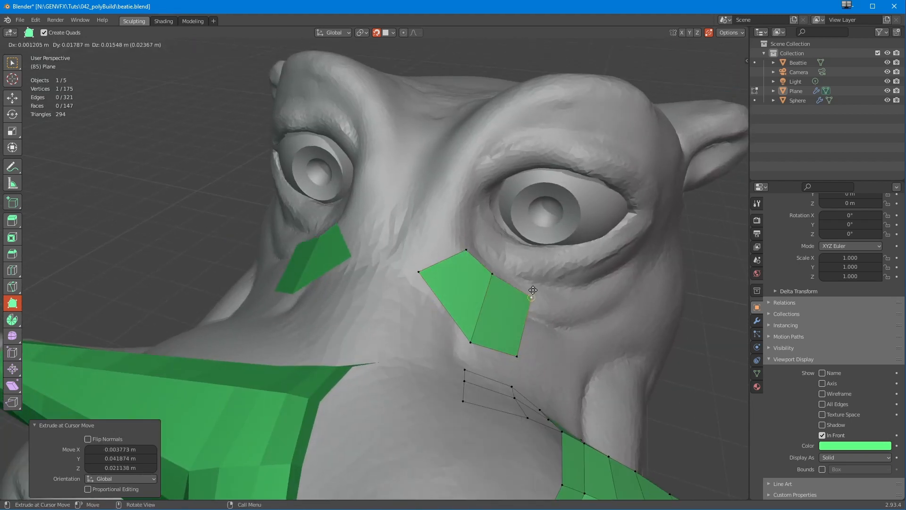
drag(515, 354, 518, 324)
drag(471, 342, 473, 302)
Extrude further quads from the patch's outer edge to follow the lower eyelid around the outer corner of the eye.
middle_drag(481, 309, 451, 299)
drag(385, 261, 442, 255)
drag(439, 296, 521, 290)
middle_drag(510, 236, 461, 244)
drag(393, 256, 450, 145)
middle_drag(383, 137, 404, 157)
drag(498, 225, 396, 152)
drag(429, 125, 423, 123)
Continue the quad strip over the upper eyelid towards the inner brow and fit its end vertices to the surface.
middle_drag(375, 150, 420, 140)
drag(557, 104, 509, 84)
middle_drag(509, 84, 548, 94)
drag(570, 134, 524, 138)
drag(531, 99, 518, 112)
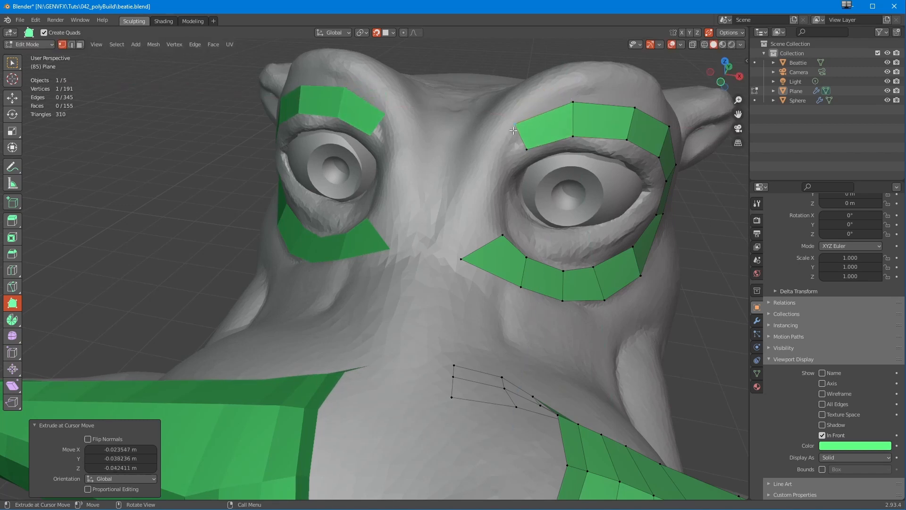
middle_drag(502, 150, 483, 147)
drag(464, 128, 460, 129)
drag(454, 101, 454, 97)
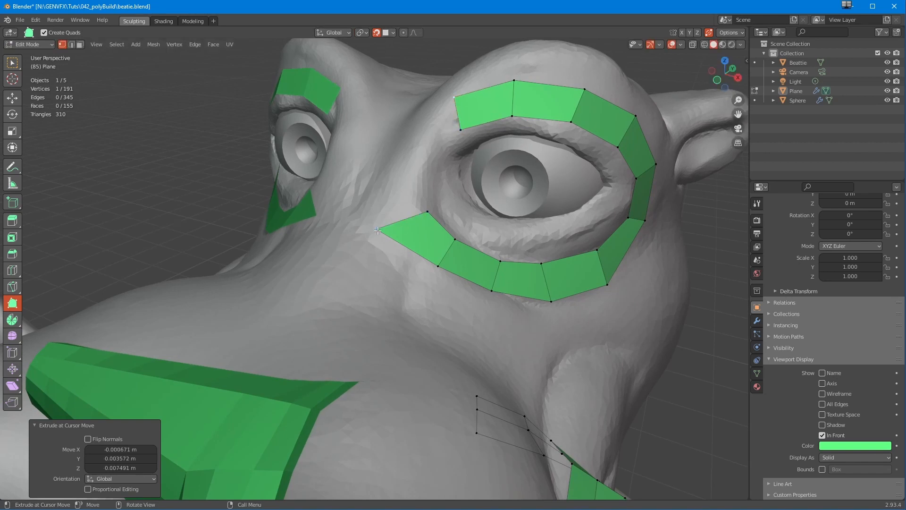
Close the gap between the strip's ends beside the inner eye corner, adjusting vertices to form a complete ring.
drag(378, 230, 396, 226)
drag(446, 123, 431, 212)
scroll(432, 213, up, 5)
drag(510, 122, 515, 128)
scroll(515, 128, down, 5)
Build a second ring of quads inside the eye loop, following the edge of the eyelids all around.
ctrl+click(410, 245)
ctrl+click(373, 151)
ctrl+click(378, 124)
ctrl+click(419, 89)
ctrl+click(505, 64)
middle_drag(507, 69, 476, 212)
ctrl+click(480, 216)
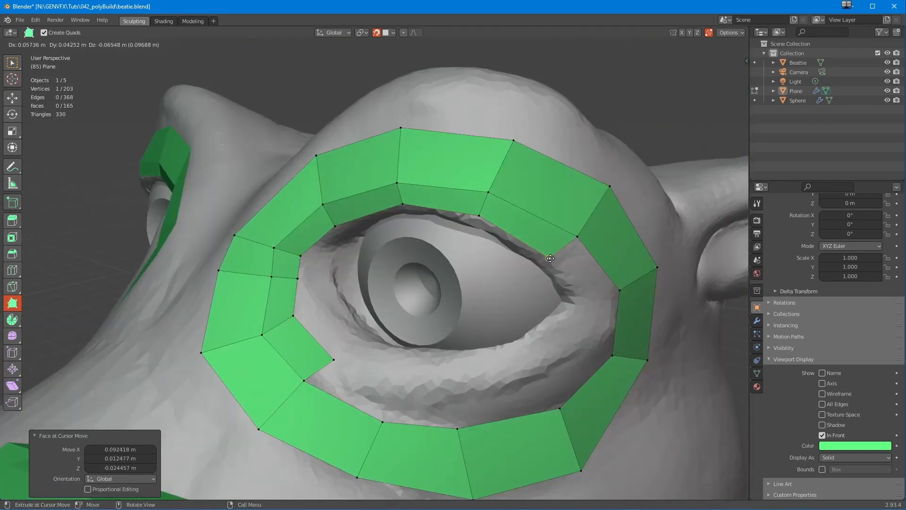
ctrl+click(553, 259)
ctrl+click(573, 346)
ctrl+drag(560, 407, 546, 378)
ctrl+click(340, 392)
Add faces from the eye ring's inner side across the nose bridge to the mirror centerline and up between the brows.
scroll(349, 416, down, 4)
middle_drag(350, 416, 350, 431)
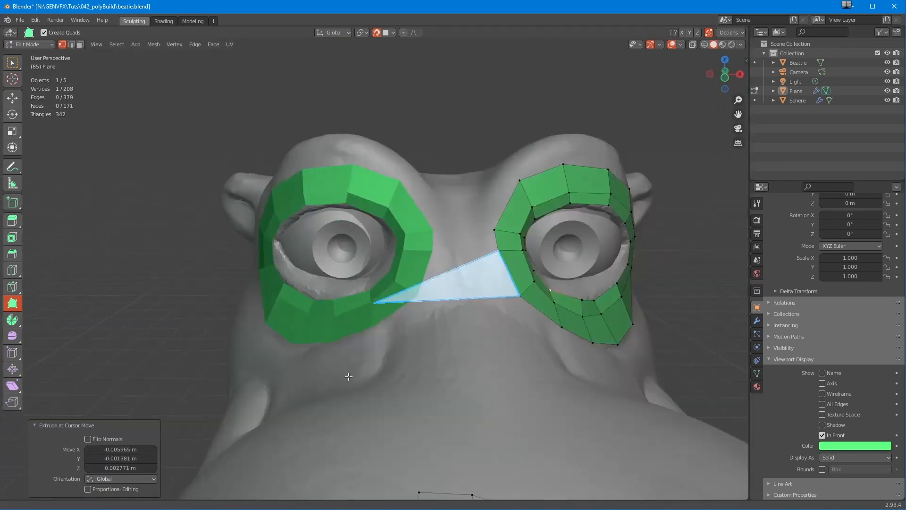
ctrl+click(444, 308)
ctrl+drag(472, 265, 461, 245)
middle_drag(460, 244, 473, 227)
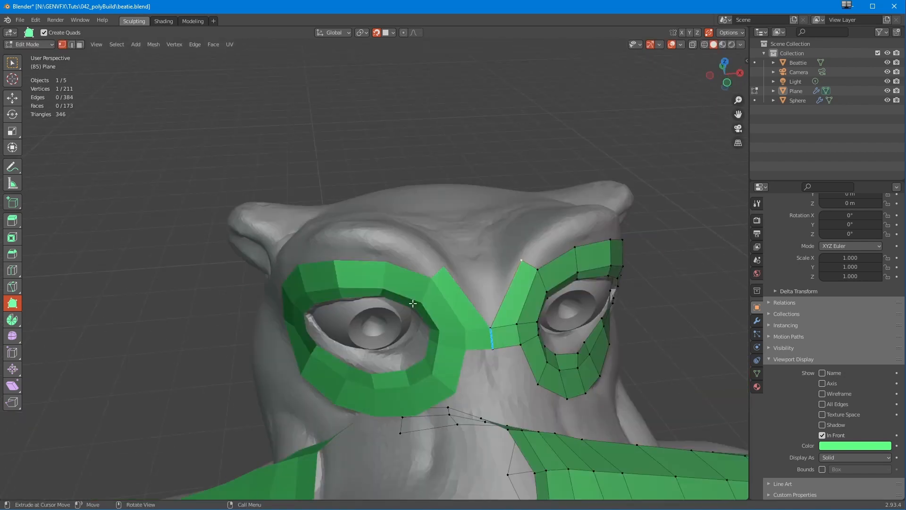
scroll(472, 226, up, 4)
ctrl+drag(469, 305, 480, 227)
middle_drag(479, 226, 316, 306)
ctrl+click(439, 212)
scroll(439, 213, down, 5)
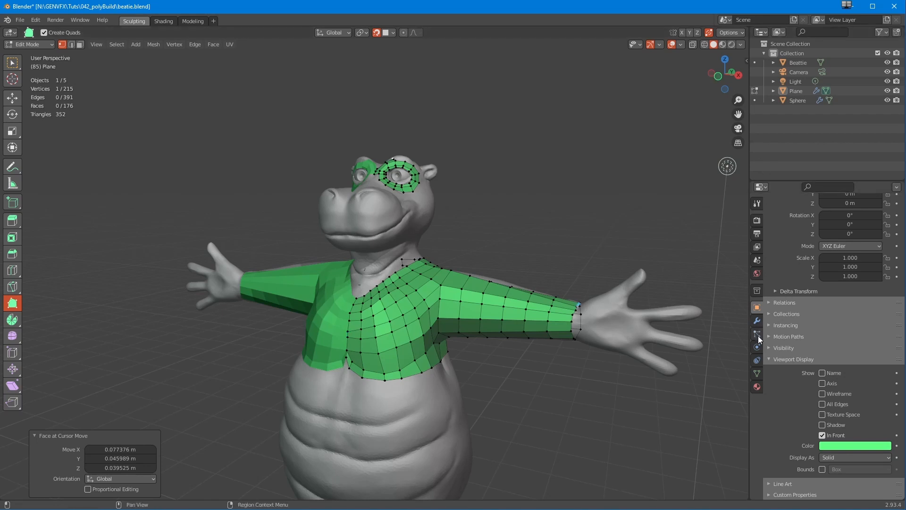
Bring up the plane's modifiers, switch to Object Mode and check the eye mask and torso mesh.
click(757, 320)
click(23, 45)
click(19, 54)
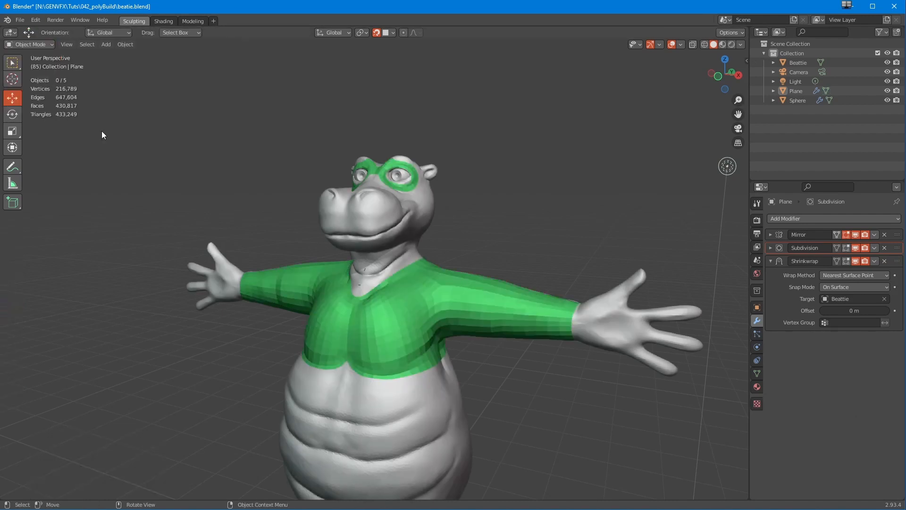
middle_drag(149, 235, 182, 219)
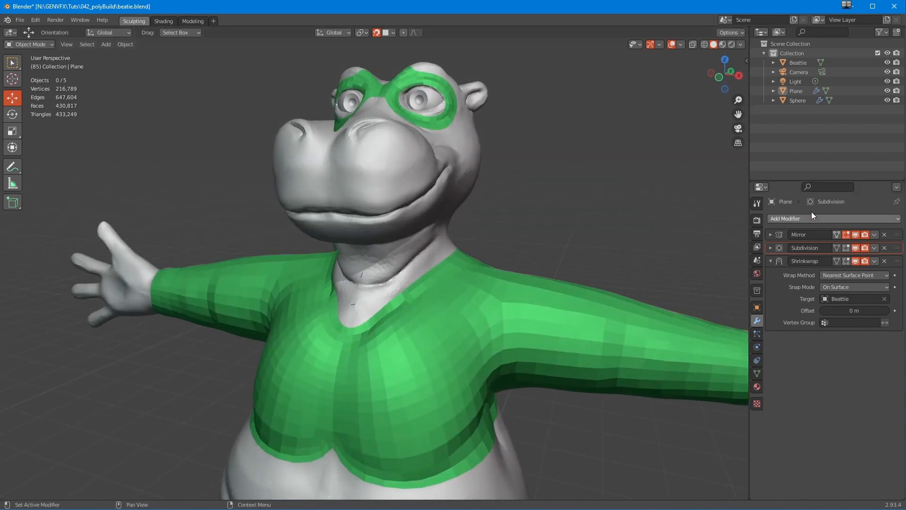
Compare the plane with In Front on and off in its Viewport Display settings, leaving In Front disabled.
click(758, 307)
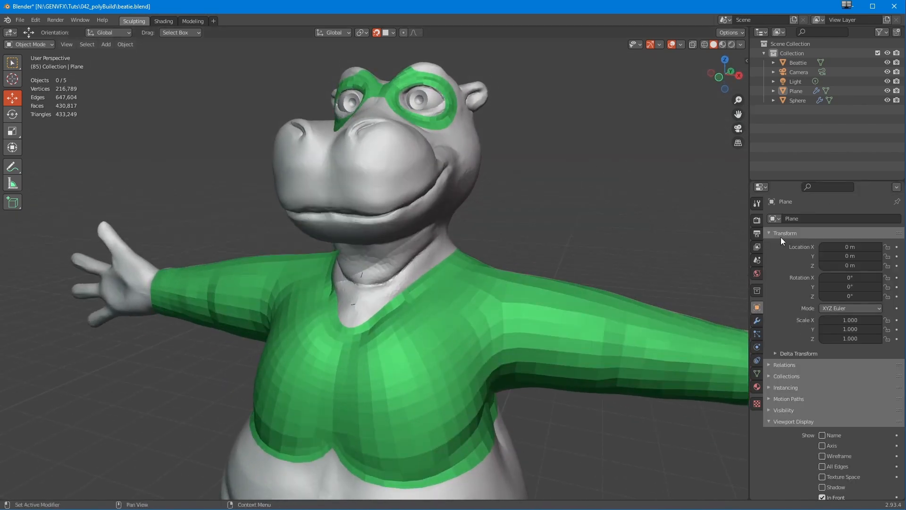
scroll(812, 449, down, 4)
click(823, 434)
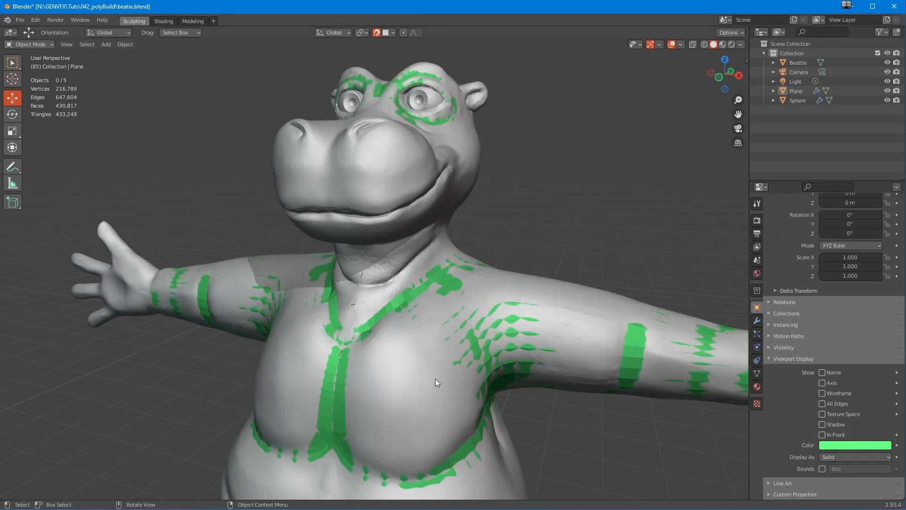
click(486, 412)
middle_drag(484, 426, 389, 390)
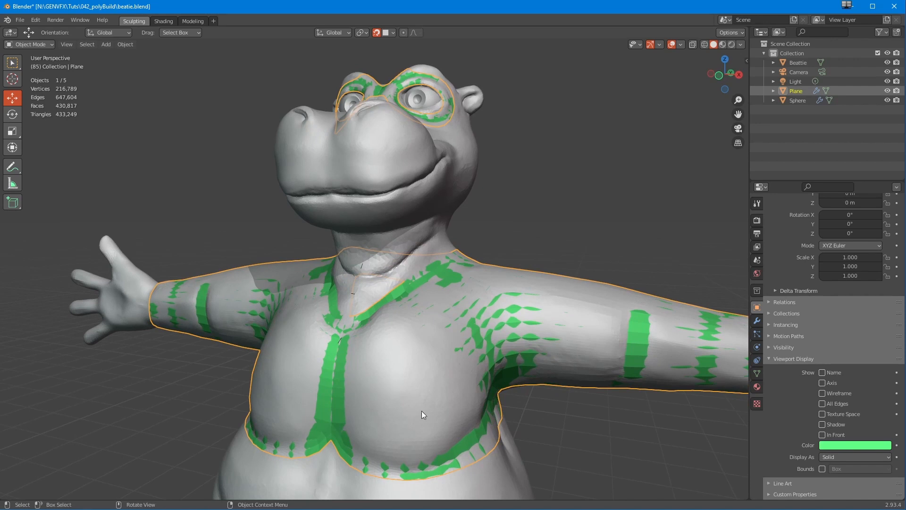
click(822, 435)
mouse_move(604, 401)
middle_down()
mouse_move(687, 401)
mouse_move(676, 419)
mouse_move(610, 432)
mouse_move(664, 397)
mouse_move(688, 415)
mouse_move(675, 424)
mouse_move(602, 410)
mouse_move(575, 415)
mouse_move(506, 378)
middle_up()
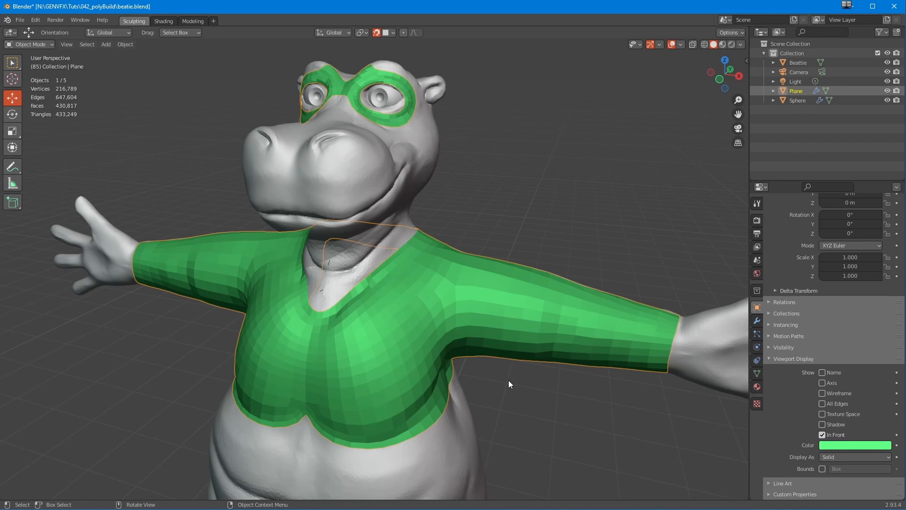
click(823, 435)
middle_drag(560, 406, 767, 276)
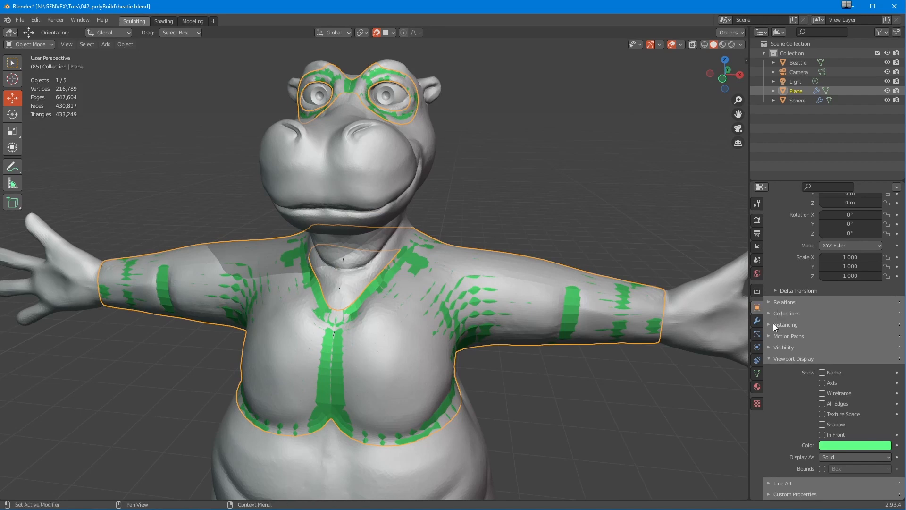
Add a Solidify modifier to the plane and set its thickness to -0.02 m.
click(757, 322)
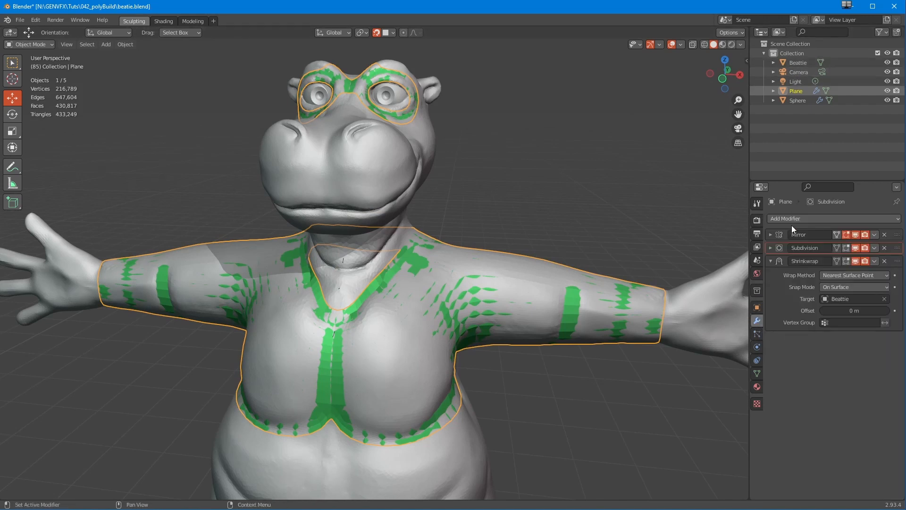
click(785, 219)
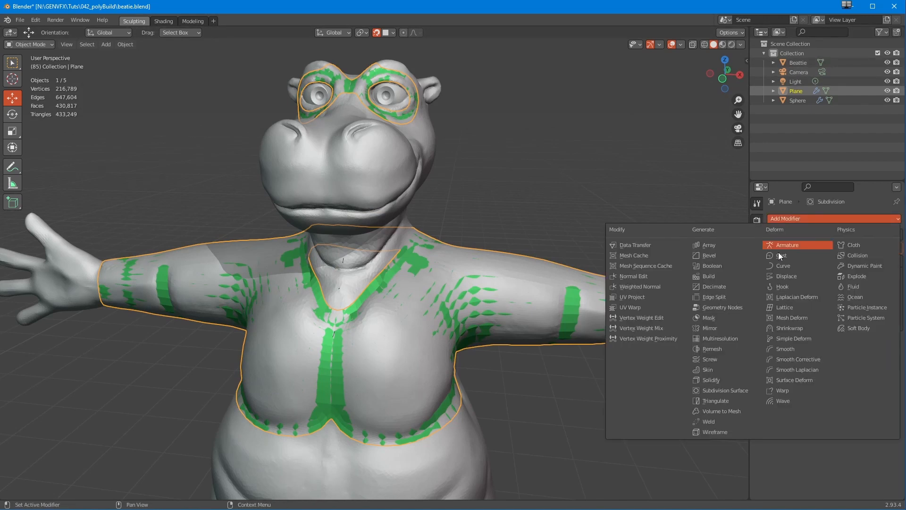
click(718, 379)
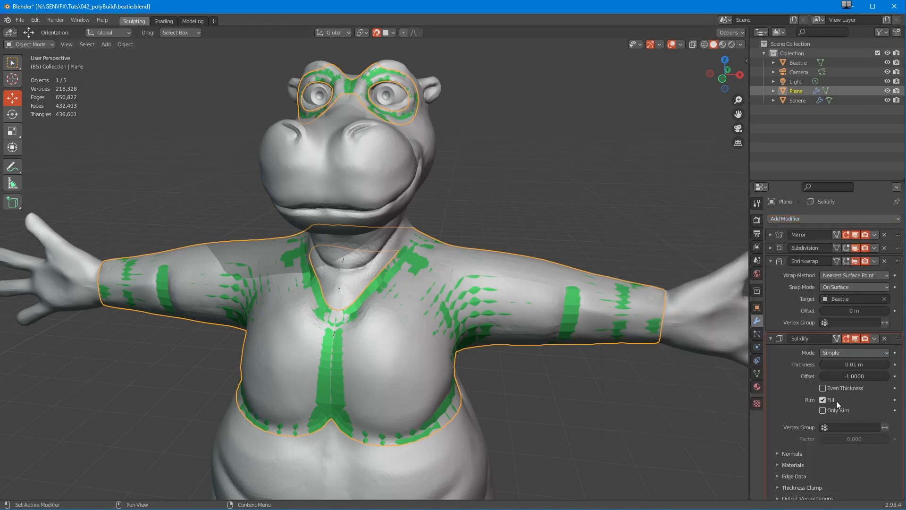
mouse_move(849, 364)
mouse_down()
mouse_move(857, 365)
mouse_move(839, 364)
mouse_up()
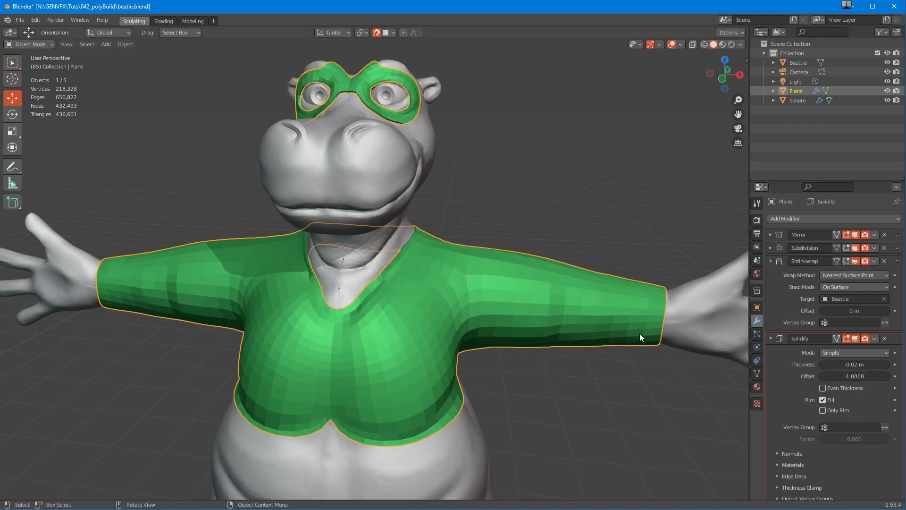
Add a Subdivision Surface modifier after the Solidify and shade the plane smooth.
click(770, 260)
click(776, 219)
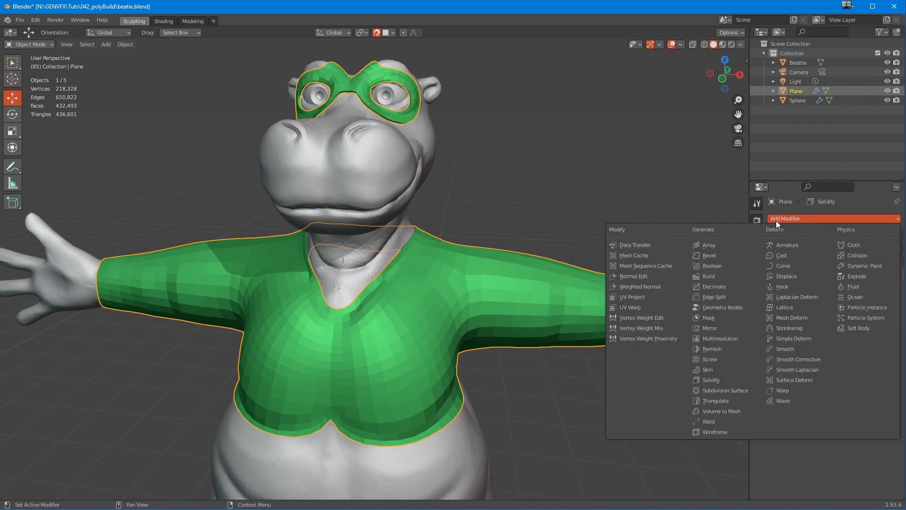
click(715, 392)
middle_drag(423, 328, 270, 333)
click(110, 47)
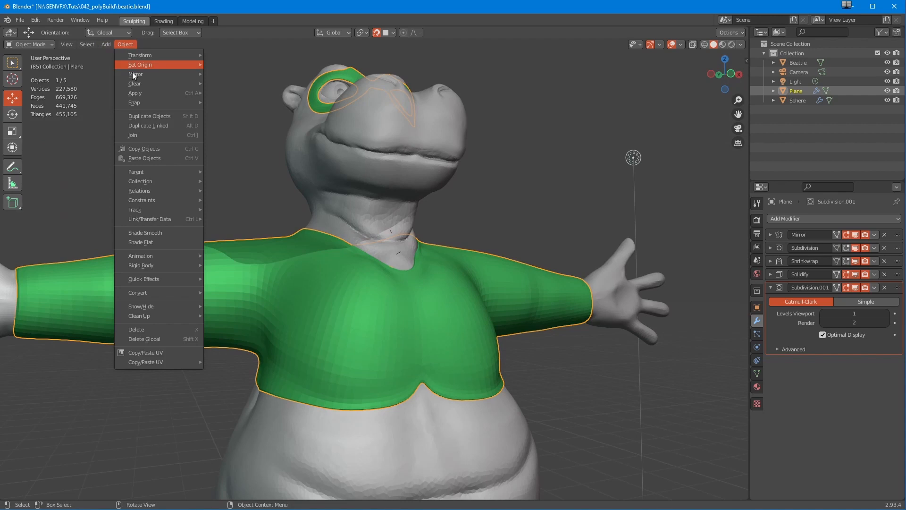
click(132, 236)
Deselect everything and examine the smoothed shirt and eye mask from several angles.
mouse_move(140, 249)
middle_down()
mouse_move(136, 225)
mouse_move(140, 239)
middle_up()
key(alt+a)
middle_drag(248, 253, 168, 314)
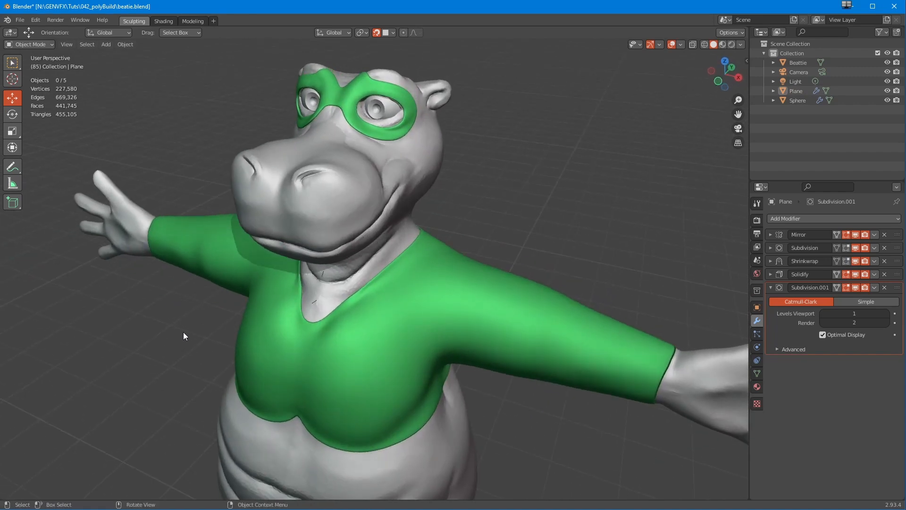
mouse_move(188, 339)
middle_down()
mouse_move(180, 338)
mouse_move(189, 336)
middle_up()
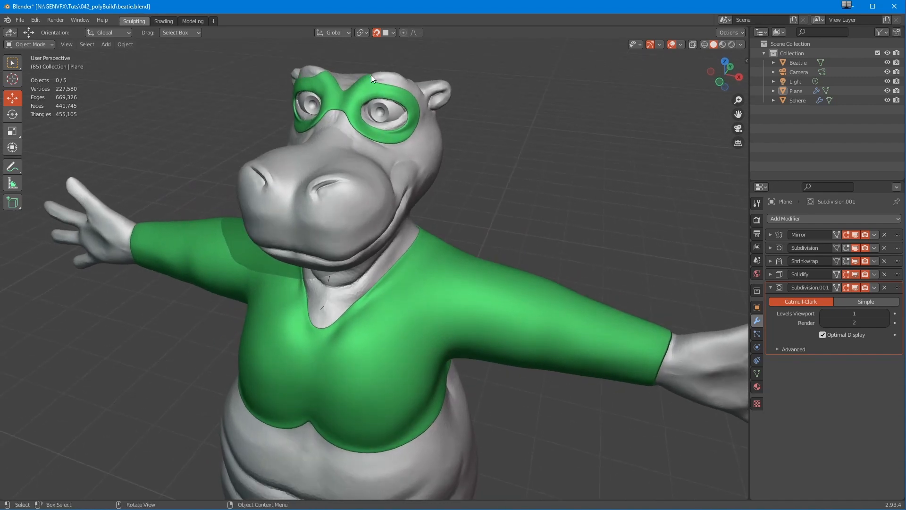
middle_drag(287, 242, 309, 302)
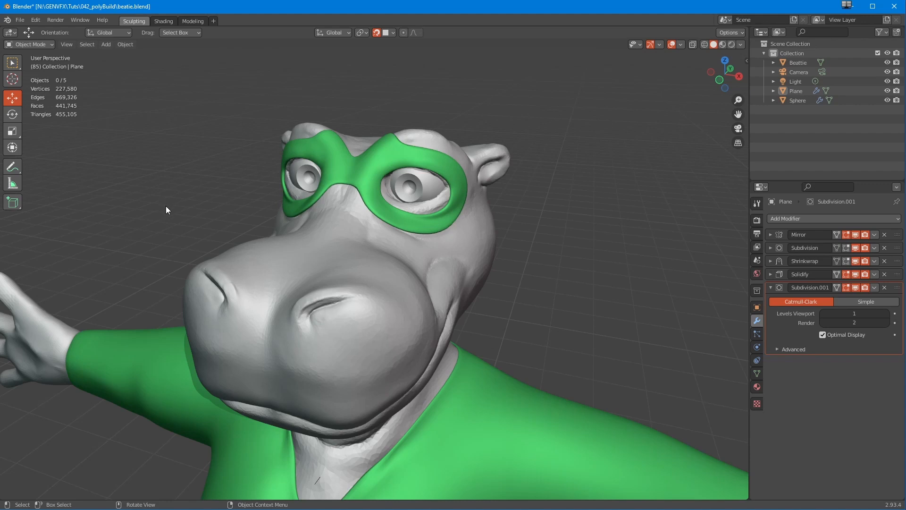
middle_drag(171, 212, 195, 249)
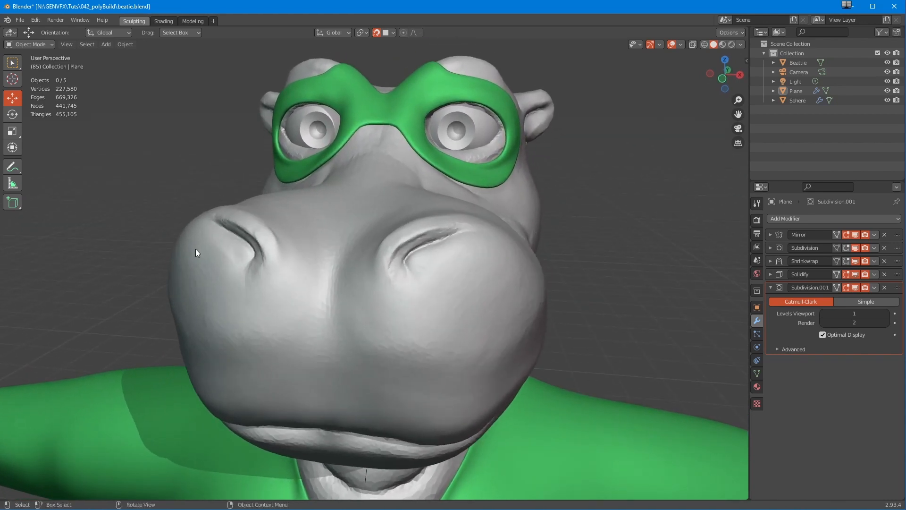